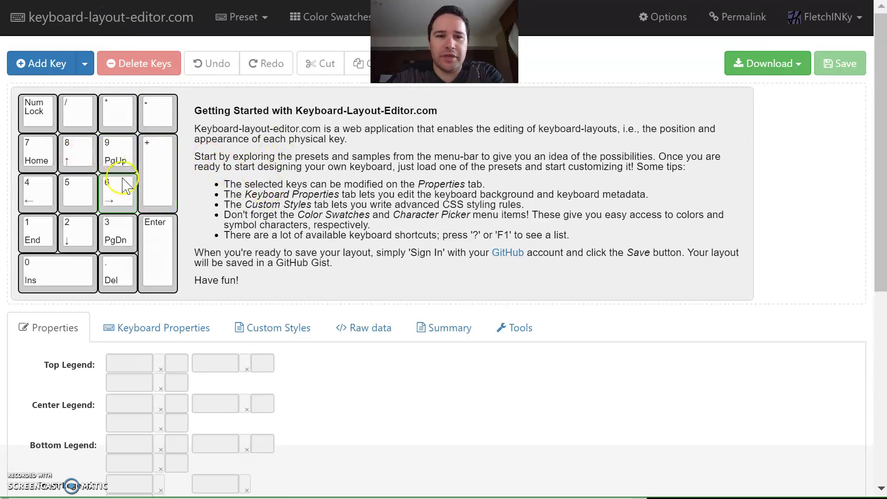
# - Load the ANSI 104 preset as the starting keyboard layout
pyautogui.click(266, 28)
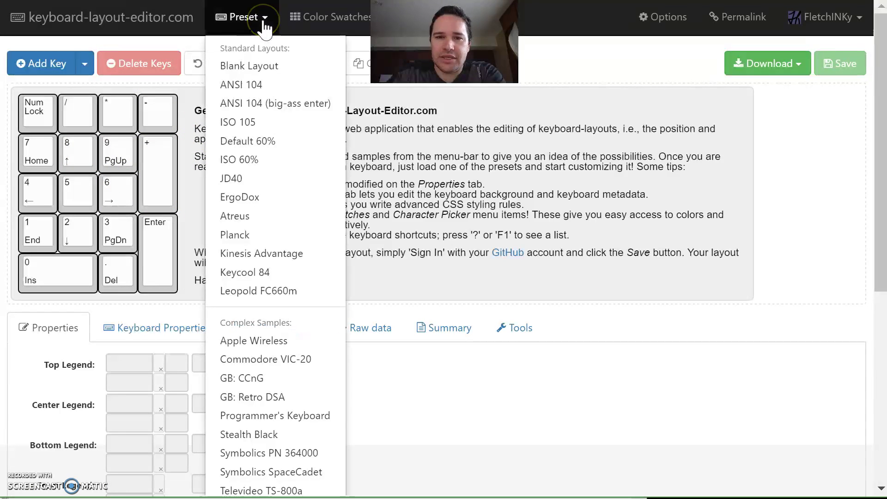
pyautogui.click(291, 85)
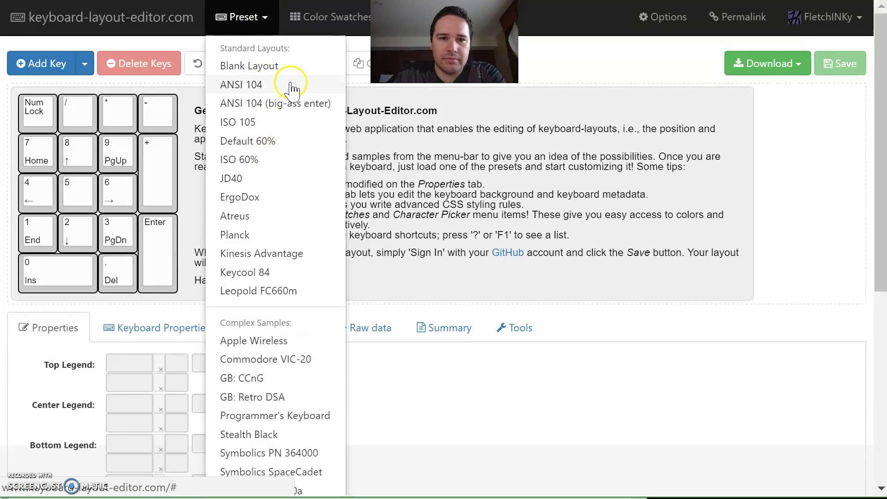
pyautogui.click(289, 87)
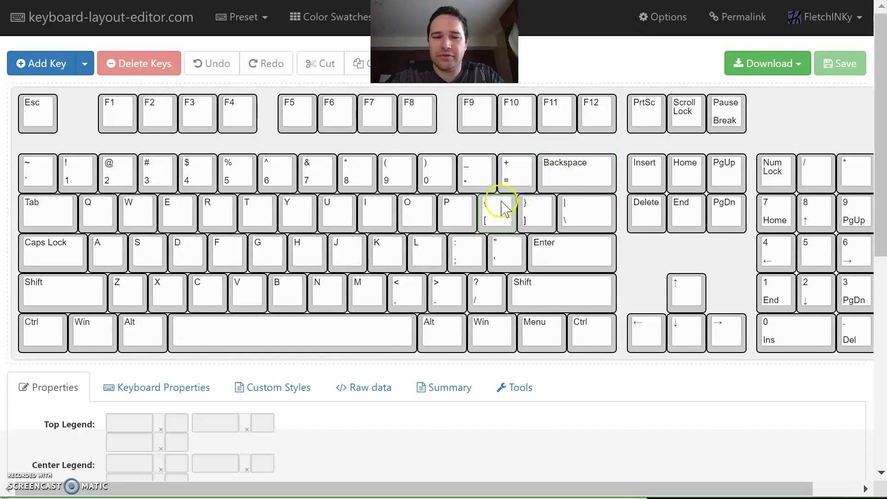
# - Review the help on getting started and the editor's keyboard shortcuts, and close it
pyautogui.scroll(-9, 500, 203)
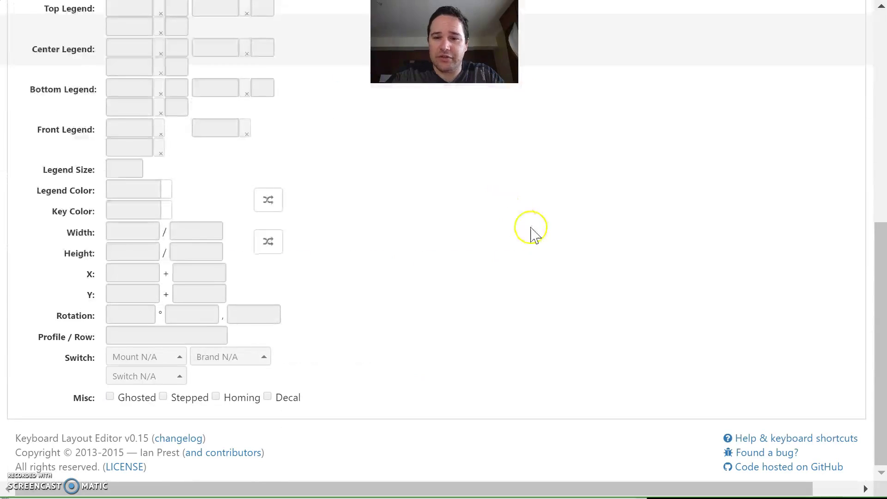
pyautogui.click(791, 437)
pyautogui.scroll(-1, 604, 242)
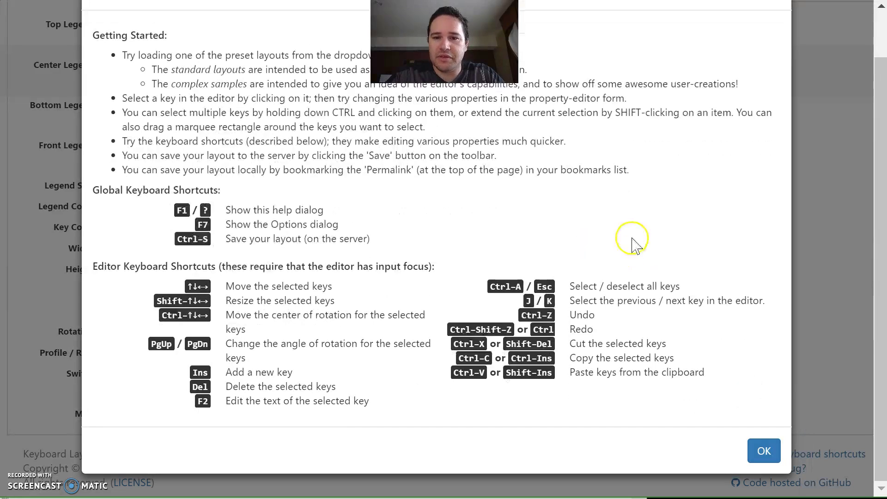
pyautogui.click(763, 461)
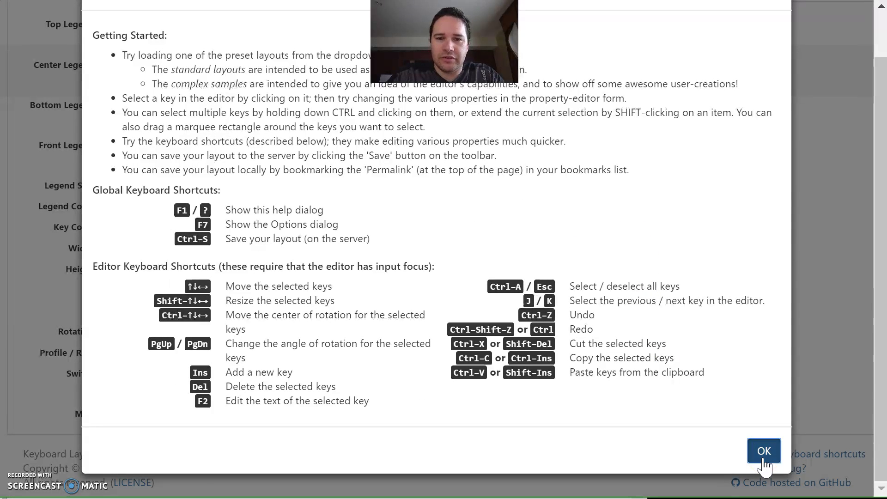
pyautogui.scroll(8, 605, 300)
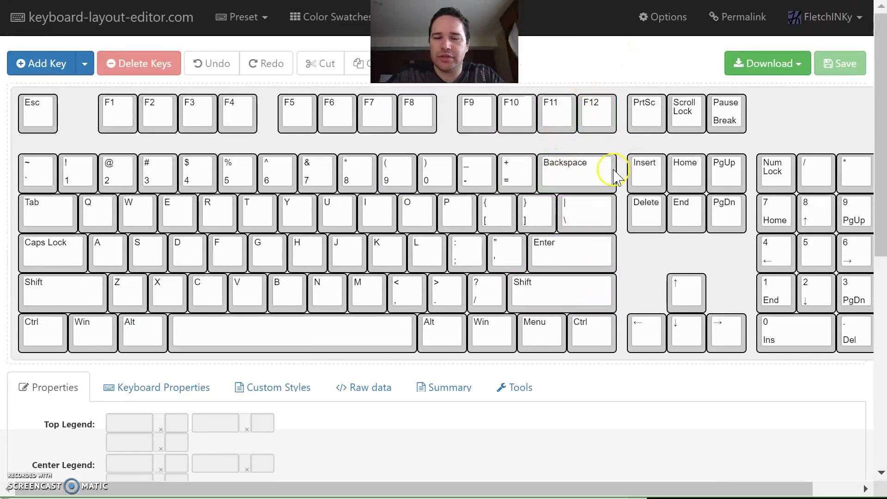
# - Examine the properties of individual keys such as Backspace and the Alt key beside Win, including legends, colors and dimensions
pyautogui.click(568, 174)
pyautogui.scroll(-2, 480, 189)
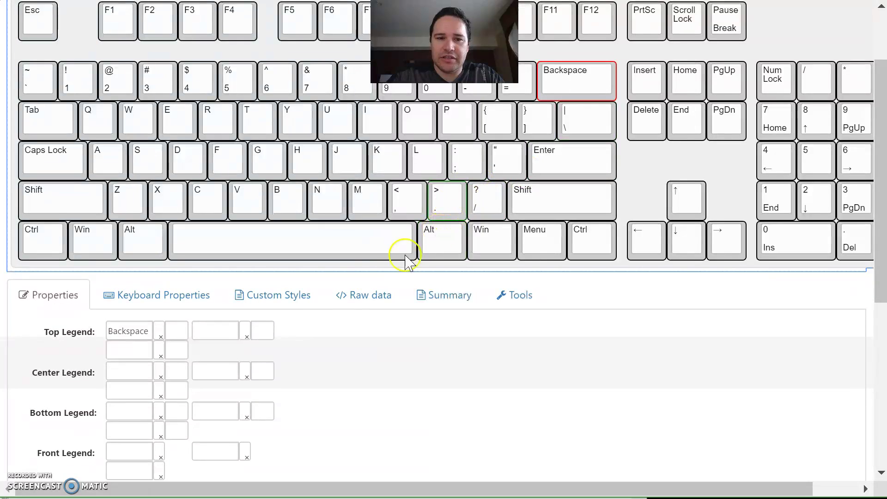
pyautogui.moveTo(134, 333); pyautogui.dragTo(138, 319)
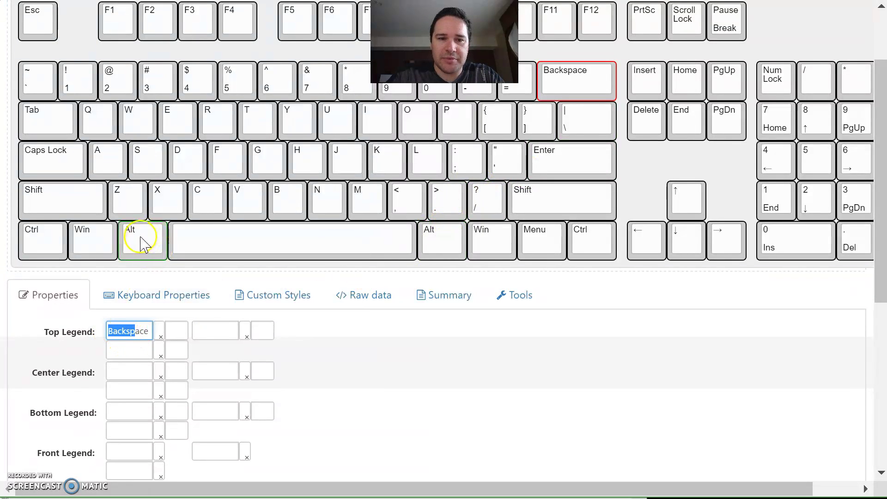
pyautogui.click(139, 239)
pyautogui.scroll(-6, 152, 305)
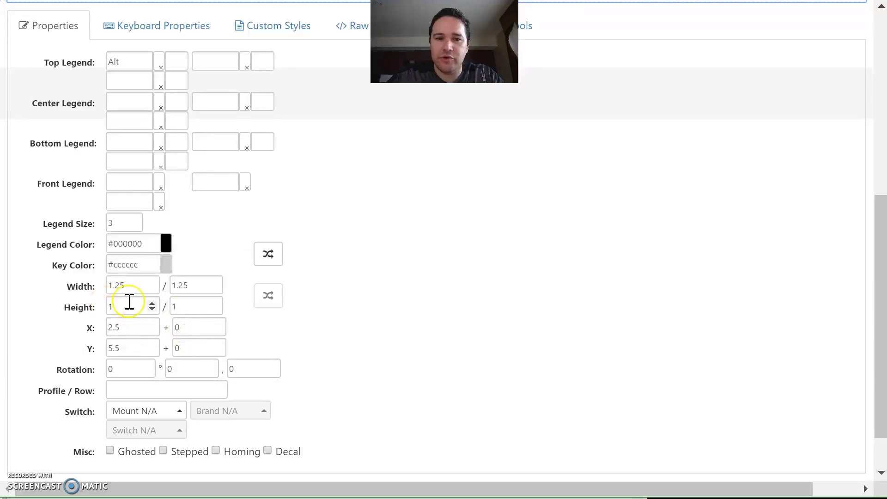
pyautogui.click(402, 258)
pyautogui.scroll(8, 399, 254)
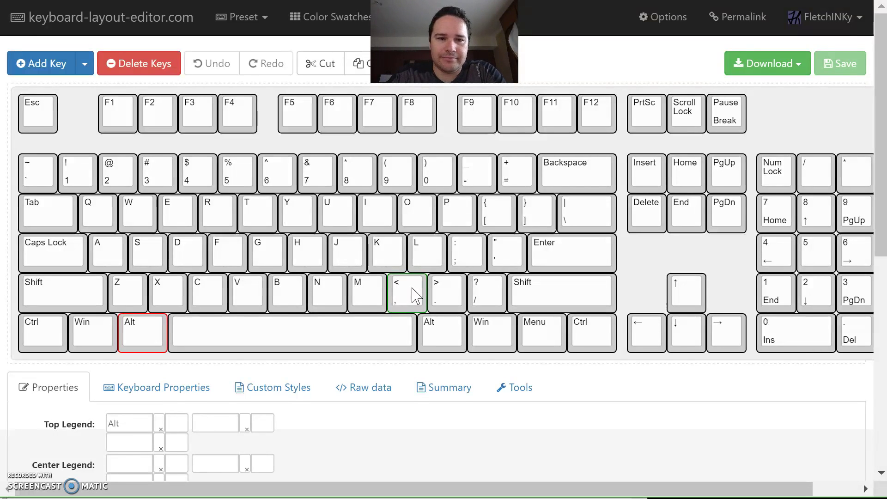
pyautogui.click(506, 253)
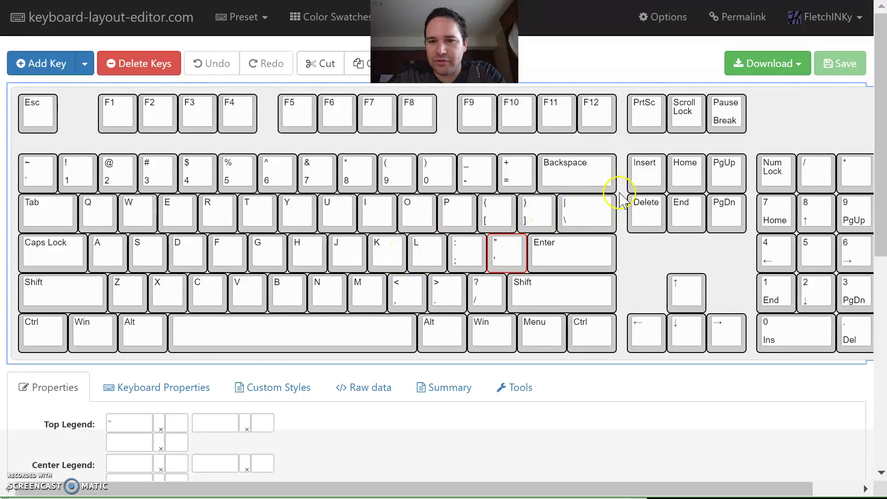
pyautogui.click(645, 217)
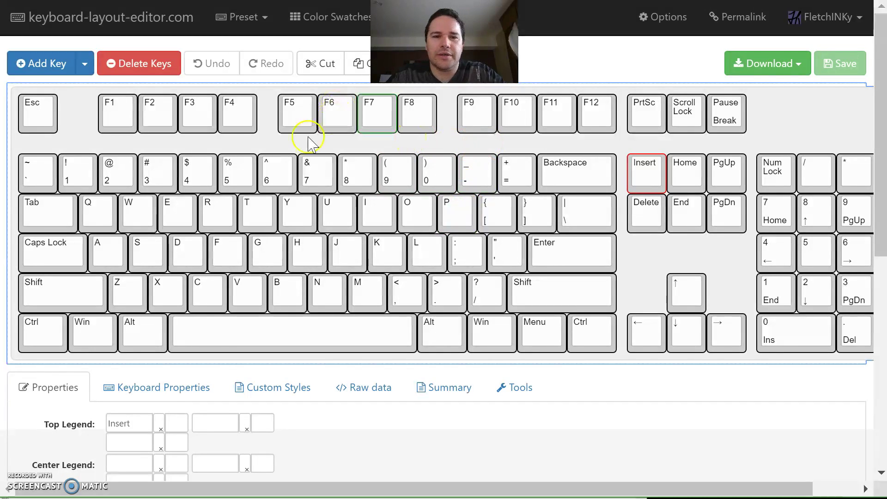
# - Try out marquee selections over different spans of the function row, clearing each selection
pyautogui.moveTo(763, 145); pyautogui.dragTo(14, 91)
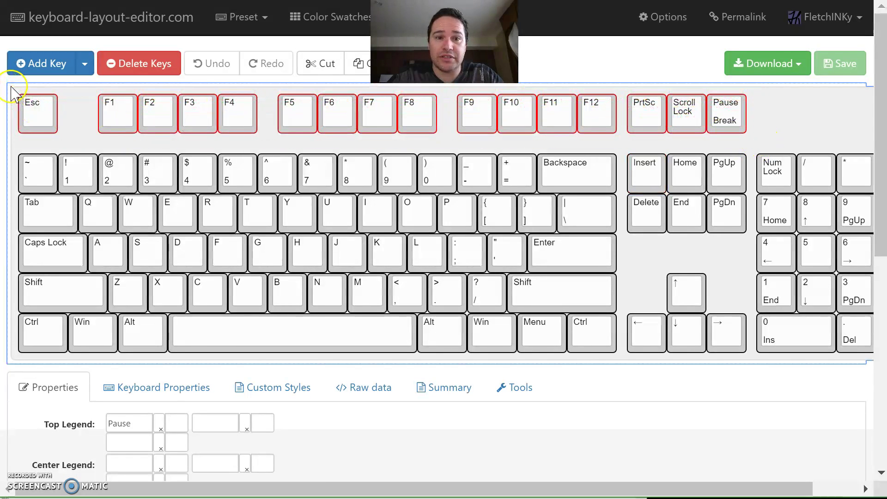
pyautogui.click(691, 147)
pyautogui.moveTo(680, 149); pyautogui.dragTo(557, 415)
pyautogui.moveTo(636, 139); pyautogui.dragTo(8, 91)
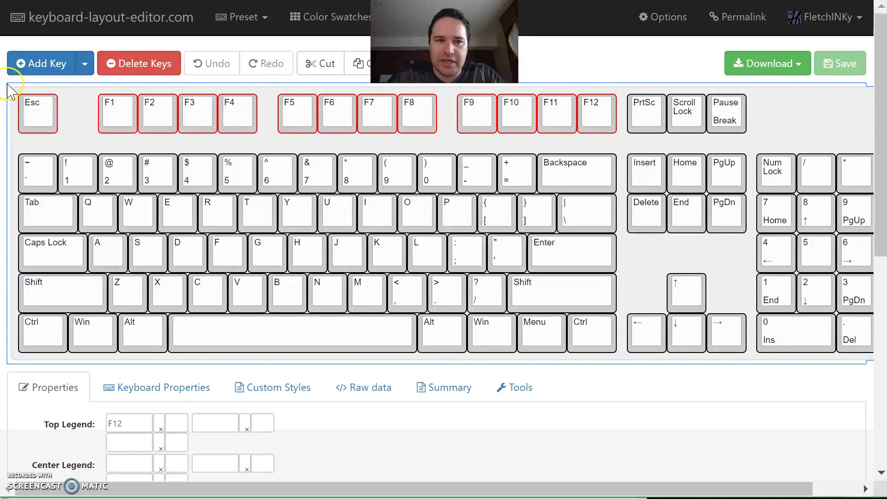
pyautogui.click(93, 127)
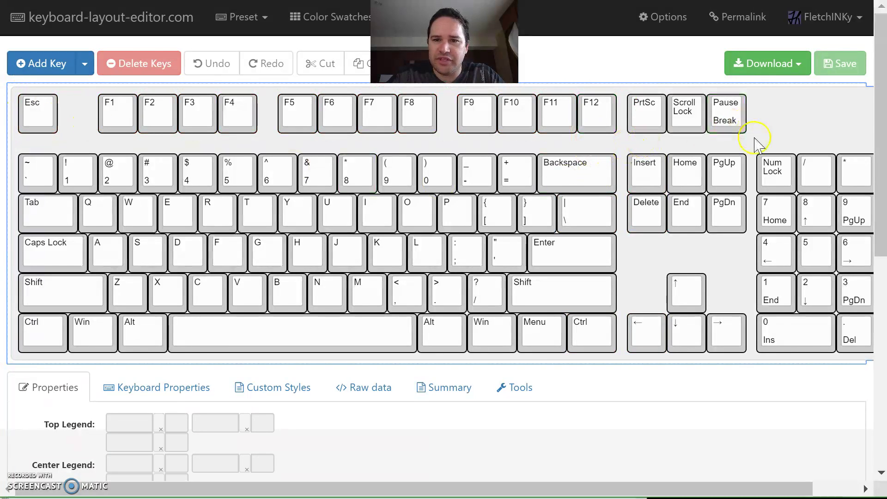
pyautogui.moveTo(760, 144); pyautogui.dragTo(188, 55)
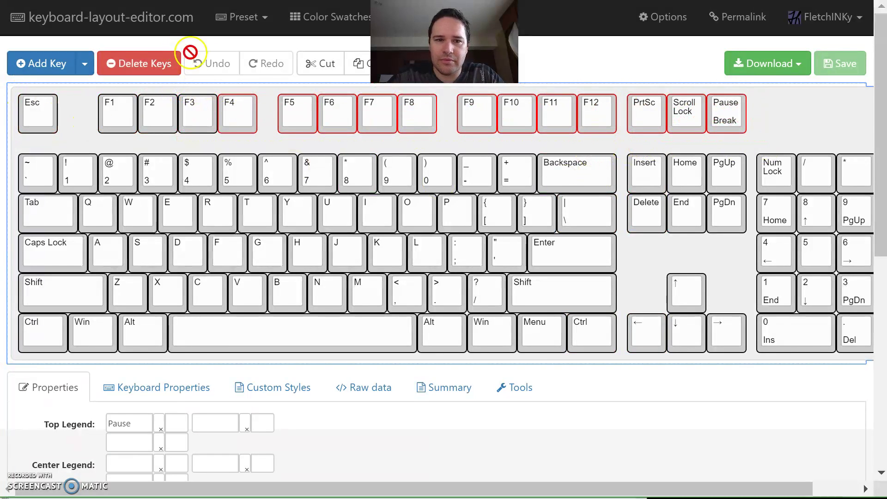
pyautogui.click(561, 149)
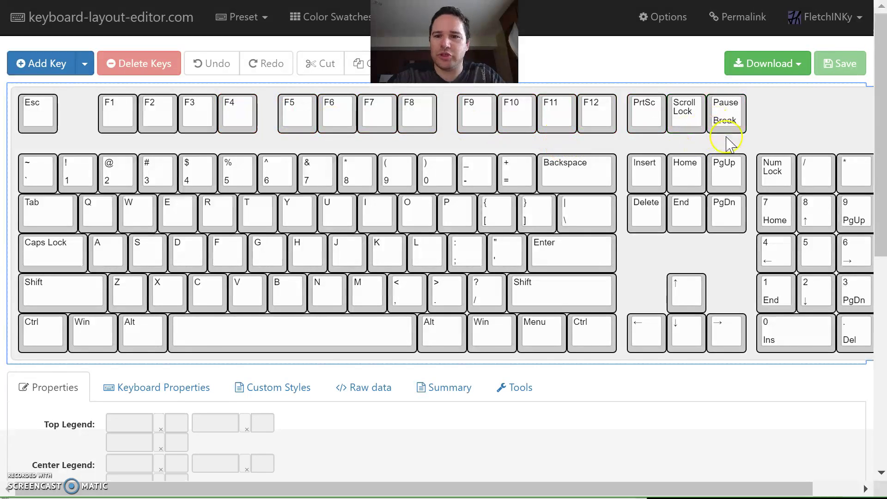
# - Cut the entire function row, from Esc through Pause Break, out of the layout
pyautogui.moveTo(457, 130); pyautogui.dragTo(33, 94)
pyautogui.click(815, 141)
pyautogui.moveTo(758, 138); pyautogui.dragTo(15, 97)
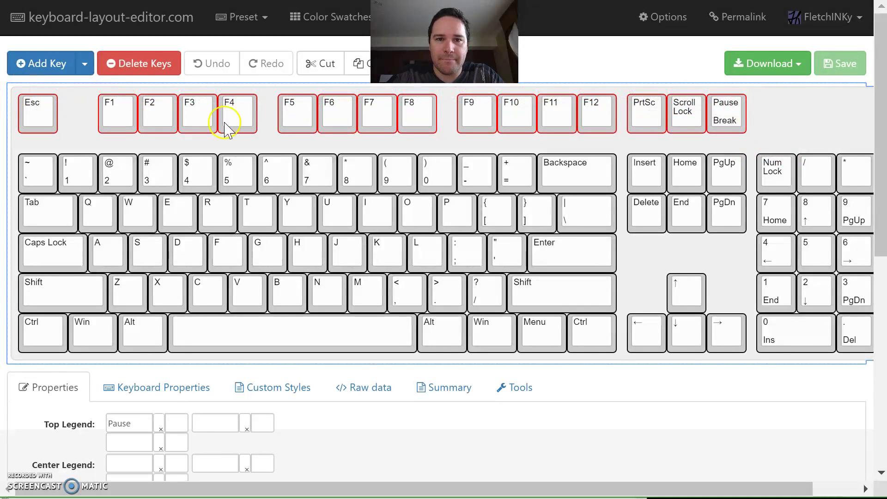
pyautogui.click(329, 69)
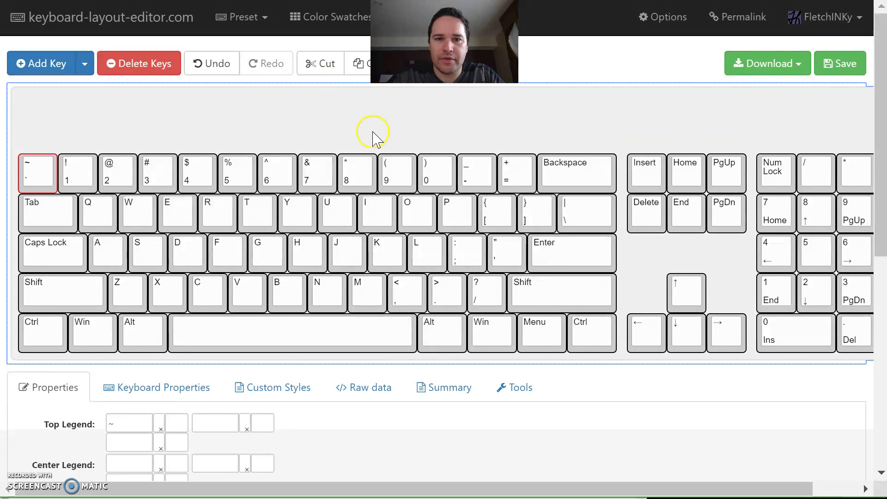
# - Cut the numpad's Num Lock and / columns, including the wide 0 key, out of the layout
pyautogui.click(837, 488)
pyautogui.moveTo(568, 121); pyautogui.dragTo(707, 242)
pyautogui.click(698, 126)
pyautogui.moveTo(705, 153); pyautogui.dragTo(811, 362)
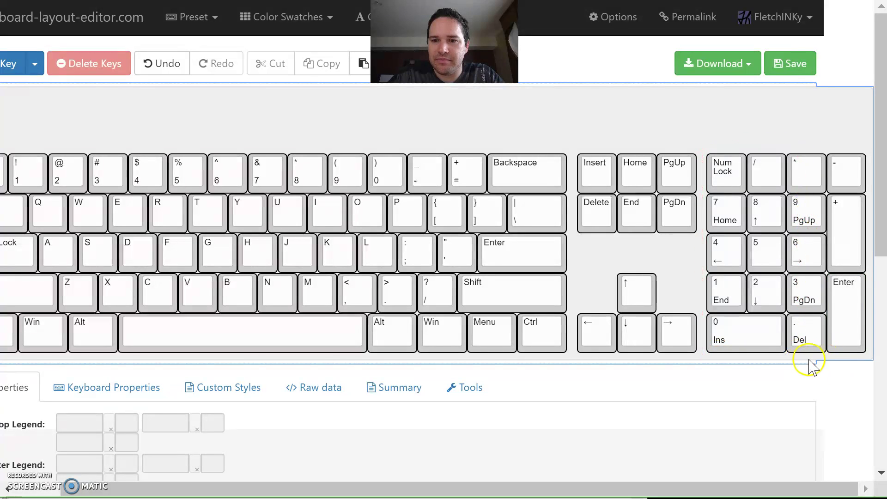
pyautogui.moveTo(700, 143); pyautogui.dragTo(797, 353)
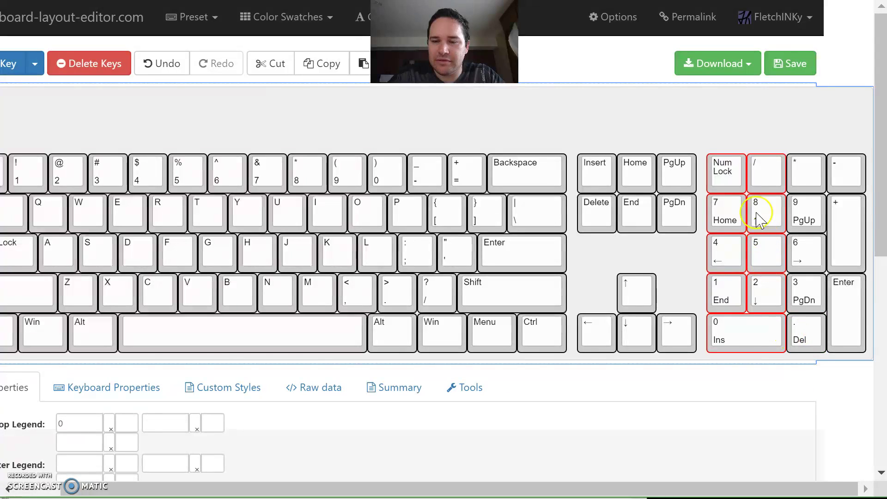
pyautogui.click(270, 60)
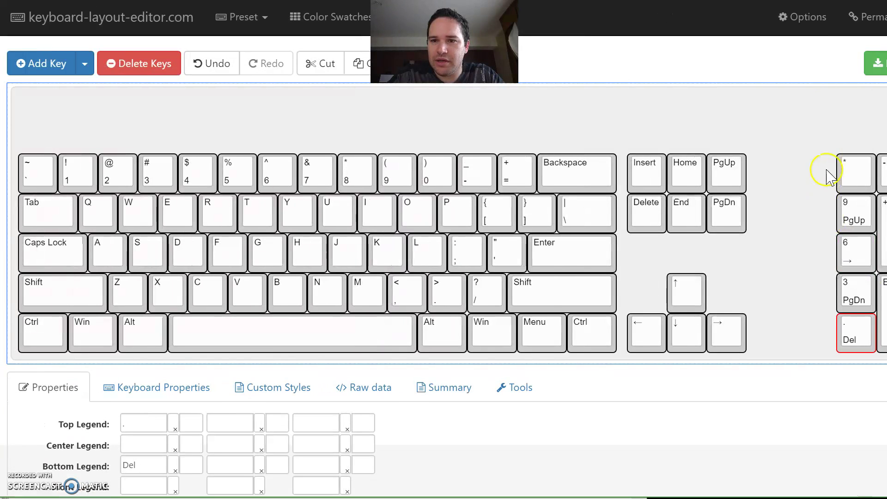
# - Delete the remaining numpad keys, narrow the browser window to fit the layout, and clear the selection
pyautogui.moveTo(797, 120); pyautogui.dragTo(843, 150)
pyautogui.moveTo(884, 362); pyautogui.dragTo(884, 362)
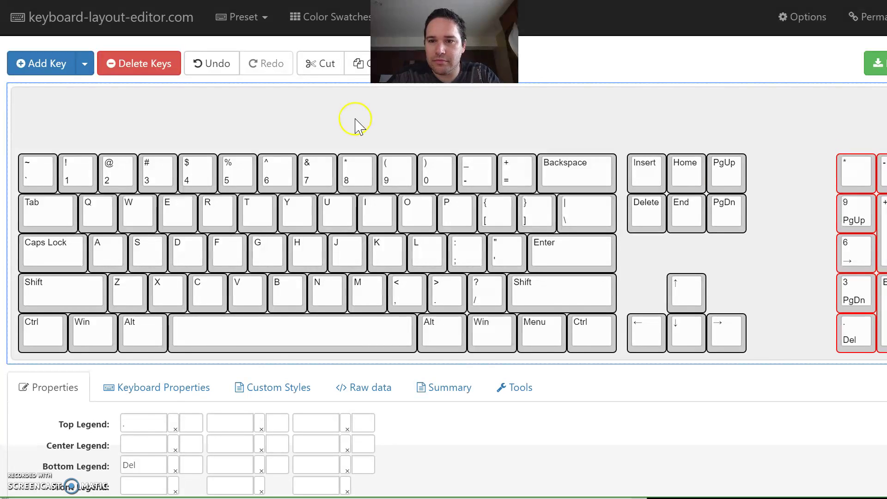
pyautogui.press('Delete')
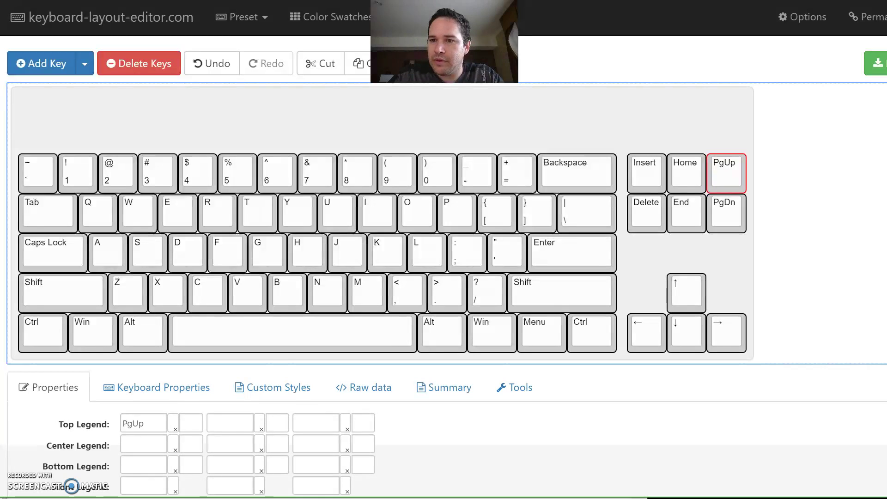
pyautogui.moveTo(882, 208)
pyautogui.mouseDown()
pyautogui.moveTo(821, 208)
pyautogui.moveTo(884, 208)
pyautogui.mouseUp()
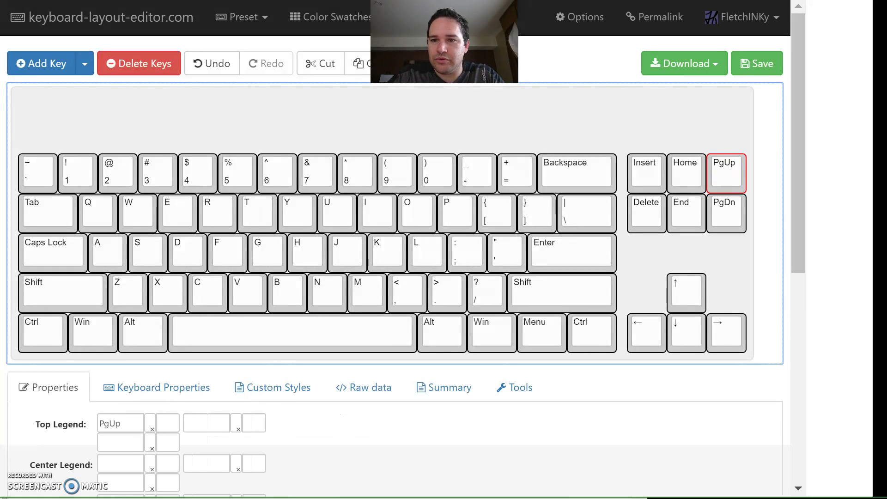
pyautogui.click(764, 217)
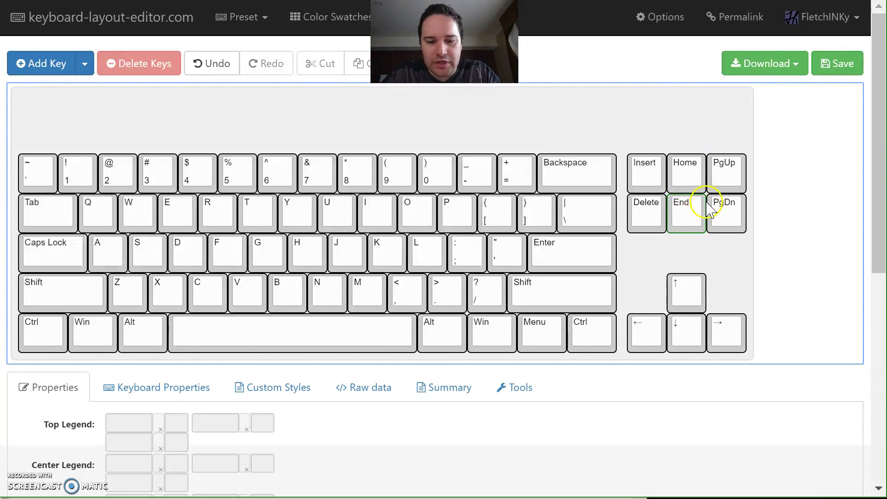
# - Move the Insert key up 1.25 units and left 0.5 units
pyautogui.click(646, 168)
pyautogui.press('Up')
pyautogui.press('Up')
pyautogui.press('Up')
pyautogui.press('Up')
pyautogui.press('Up')
pyautogui.press('Left')
pyautogui.press('Left')
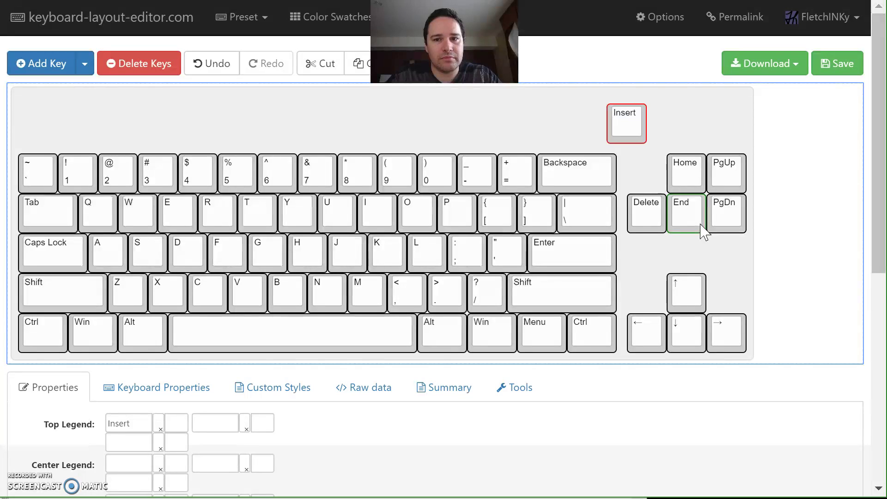
# - Move the Insert key back to its original place beside Home and above Delete
pyautogui.press('Right')
pyautogui.press('Right')
pyautogui.press('Down')
pyautogui.press('Down')
pyautogui.press('Down')
pyautogui.press('Down')
pyautogui.press('Down')
pyautogui.press('Up')
pyautogui.press('Up')
pyautogui.press('Down')
pyautogui.press('Down')
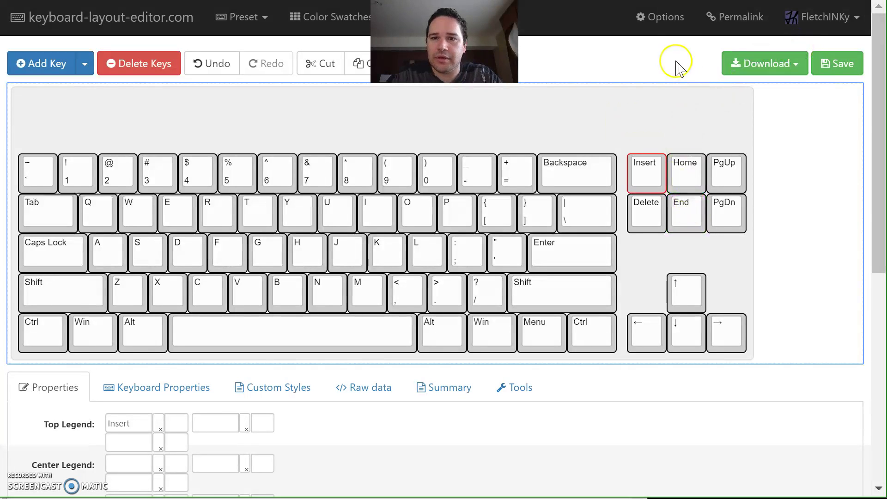
# - Check the editor's move step size in the options and cancel without changing it
pyautogui.click(668, 17)
pyautogui.doubleClick(321, 109)
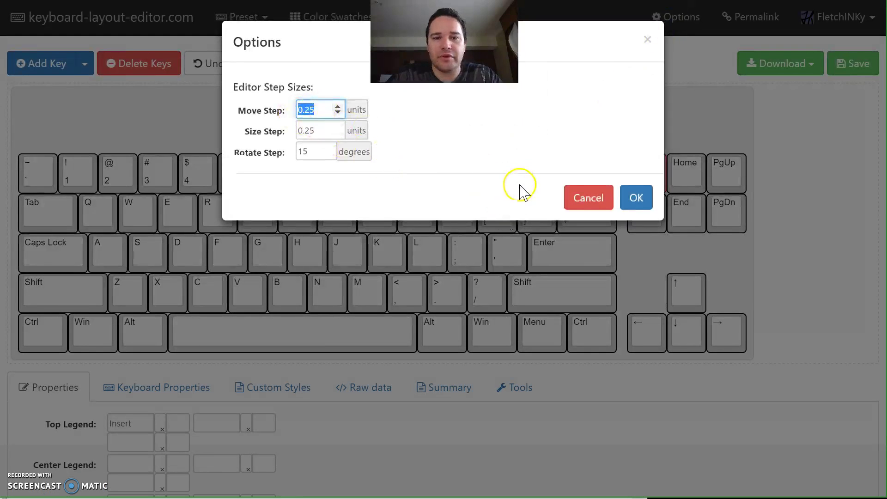
pyautogui.click(595, 202)
# - Delete the Home key, undo the deletion, and clear the selection
pyautogui.click(679, 171)
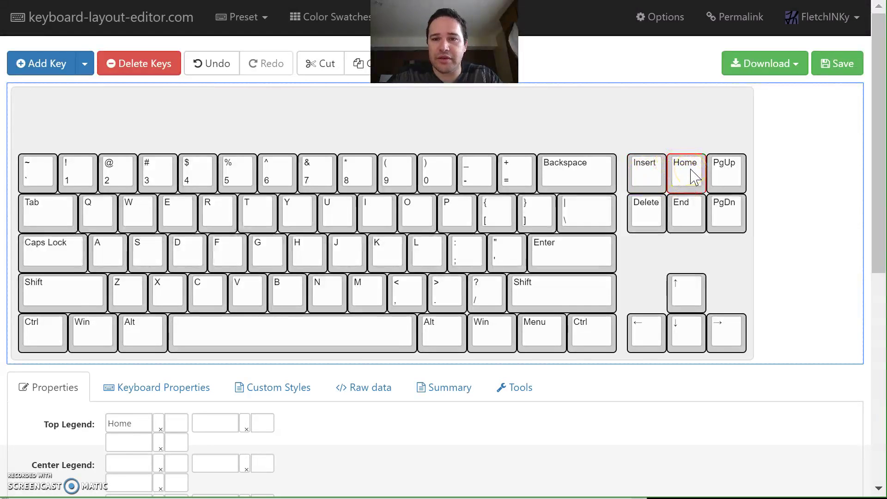
pyautogui.press('Delete')
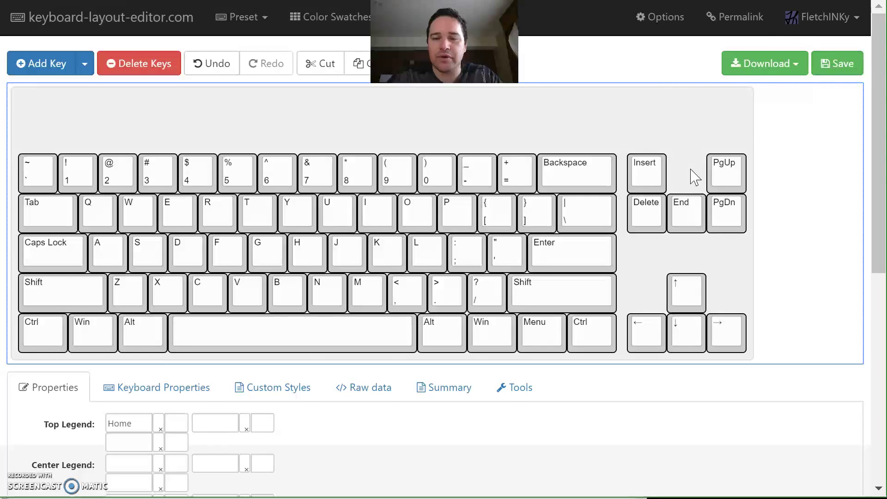
pyautogui.click(660, 169)
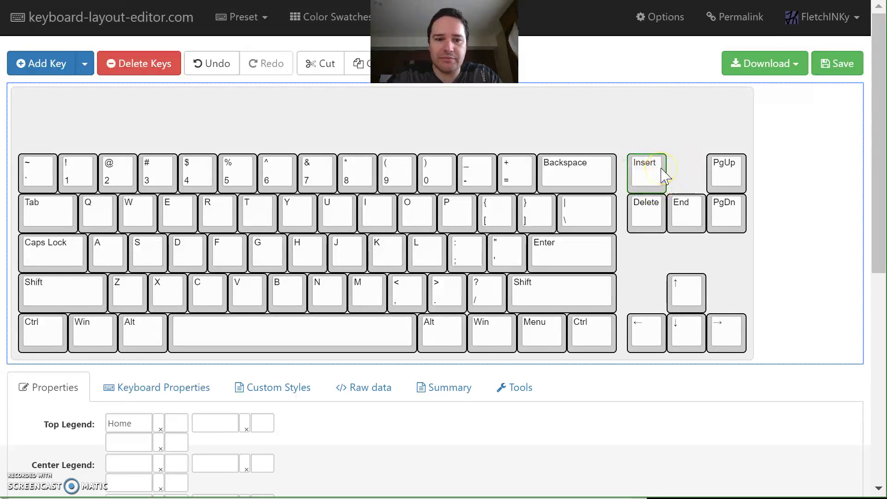
pyautogui.hotkey('ctrl', 'z')
pyautogui.click(663, 143)
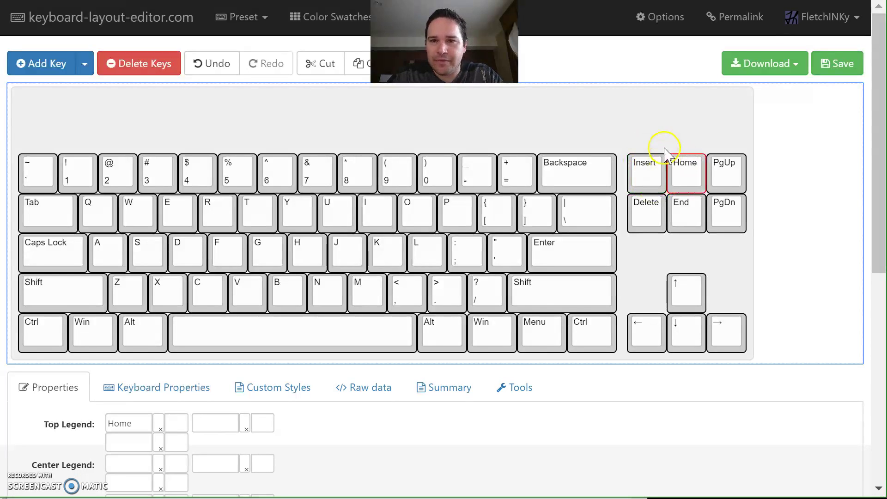
pyautogui.click(584, 141)
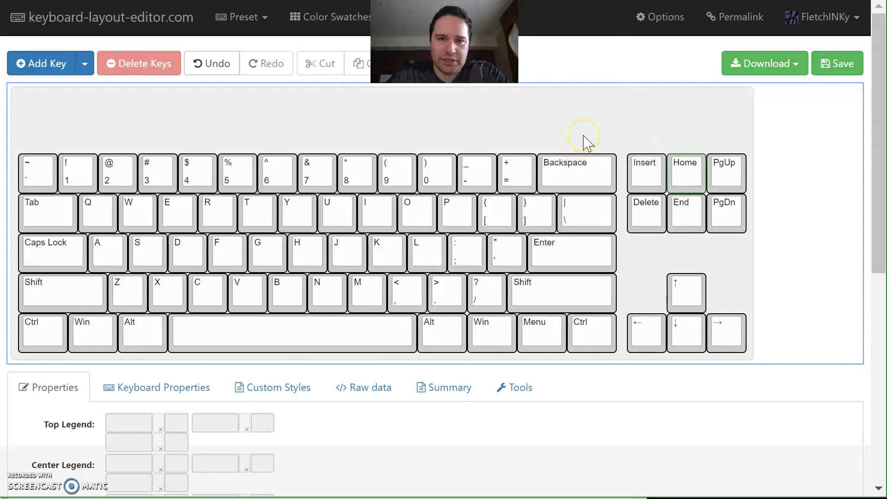
# - Move the entire key layout up 1.5 units and clear the selection
pyautogui.moveTo(765, 133); pyautogui.dragTo(18, 359)
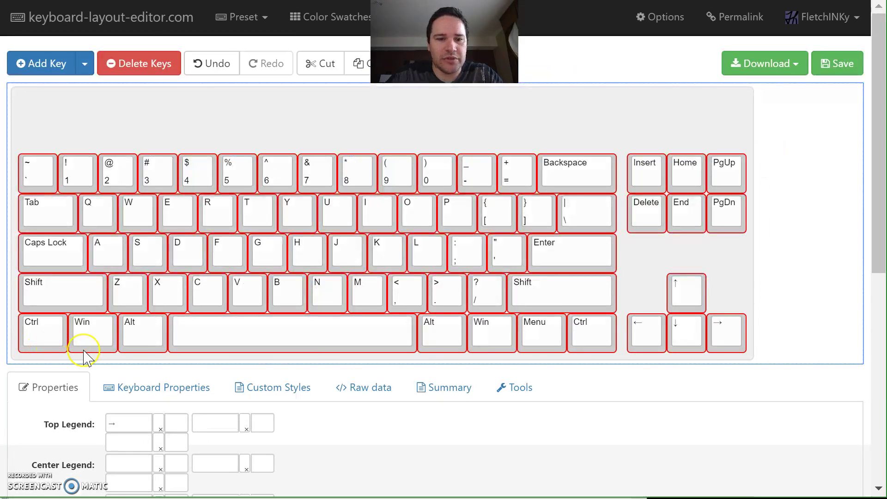
pyautogui.press('Up')
pyautogui.press('Up')
pyautogui.press('Up')
pyautogui.press('Up')
pyautogui.press('Up')
pyautogui.press('Up')
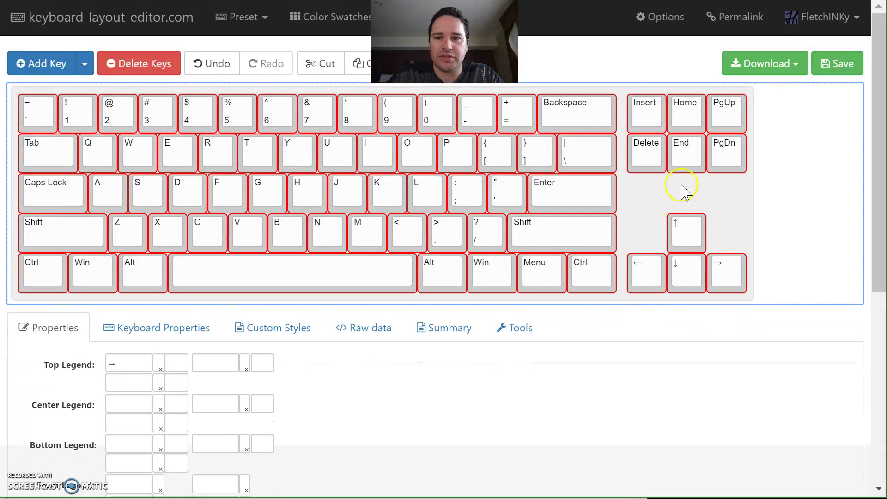
pyautogui.click(793, 180)
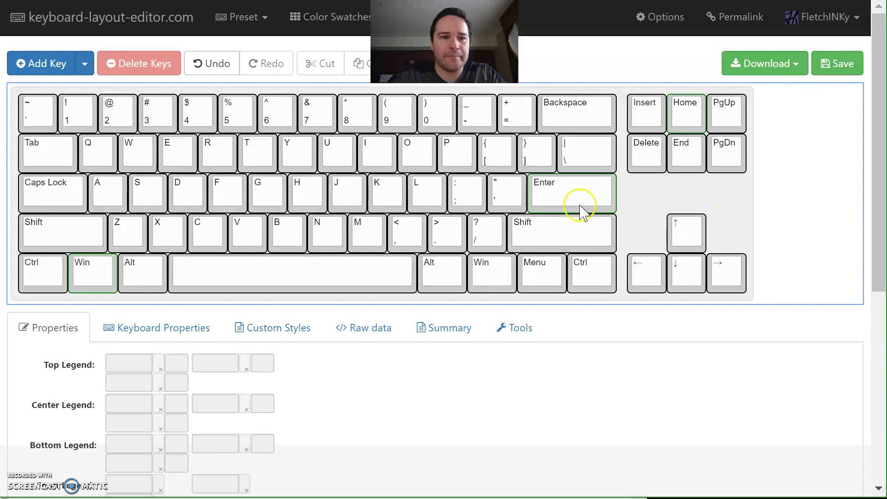
# - Move the entire key layout right 0.5 units and clear the selection
pyautogui.moveTo(767, 298); pyautogui.dragTo(10, 88)
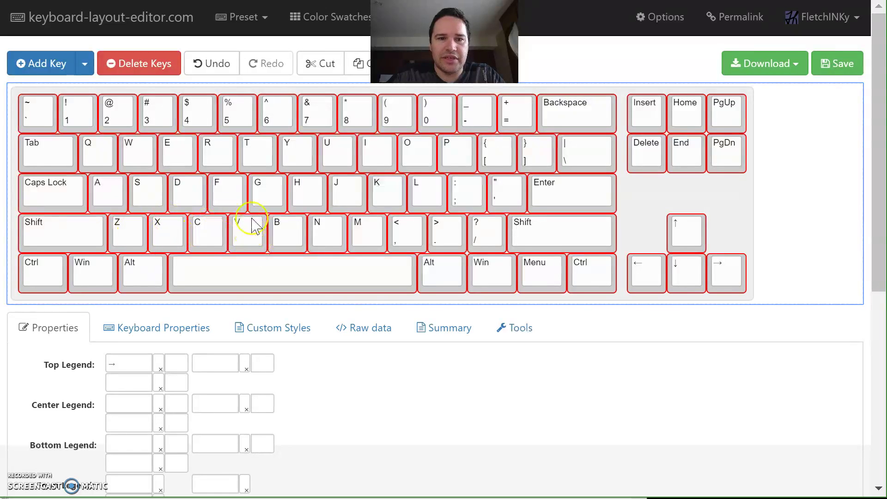
pyautogui.press('Right')
pyautogui.press('Right')
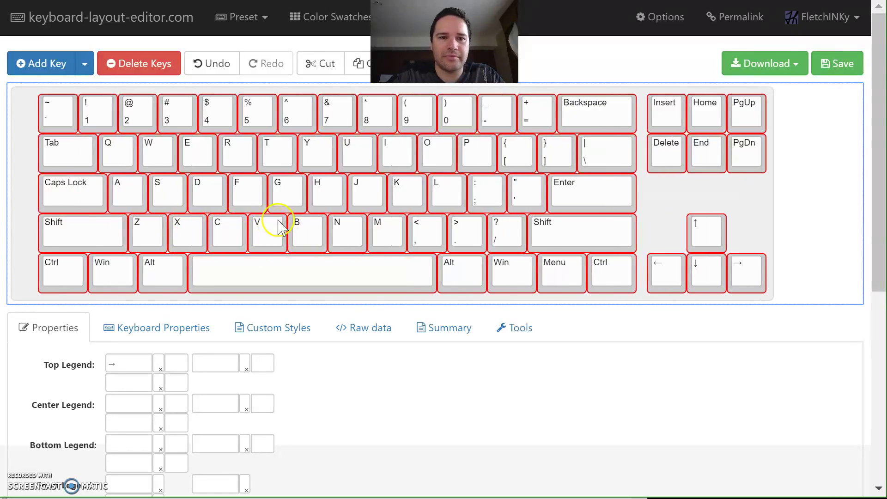
pyautogui.click(675, 185)
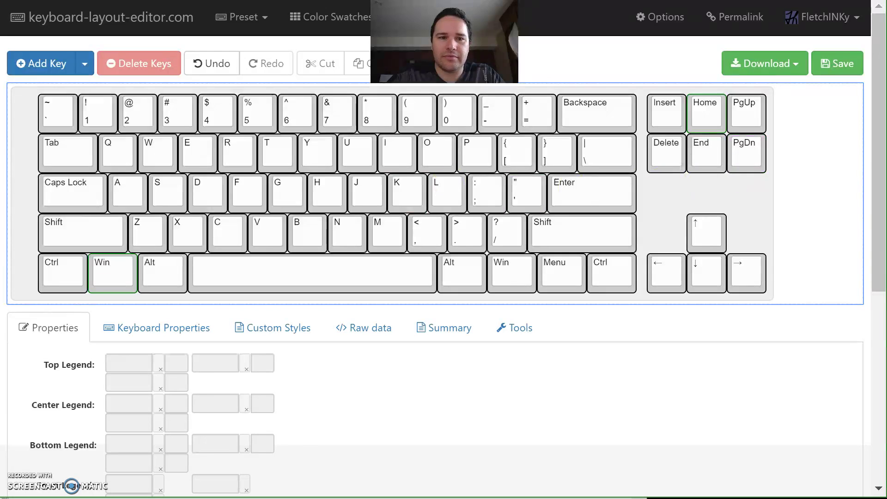
# - Move the bottom three rows, including the arrow keys, left 0.25 units and clear the selection
pyautogui.moveTo(16, 155); pyautogui.dragTo(788, 286)
pyautogui.moveTo(787, 301); pyautogui.dragTo(777, 306)
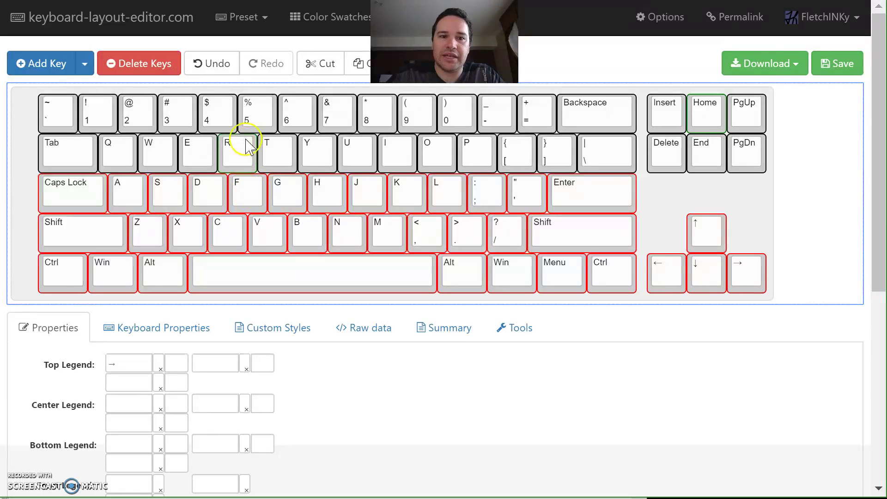
pyautogui.press('Left')
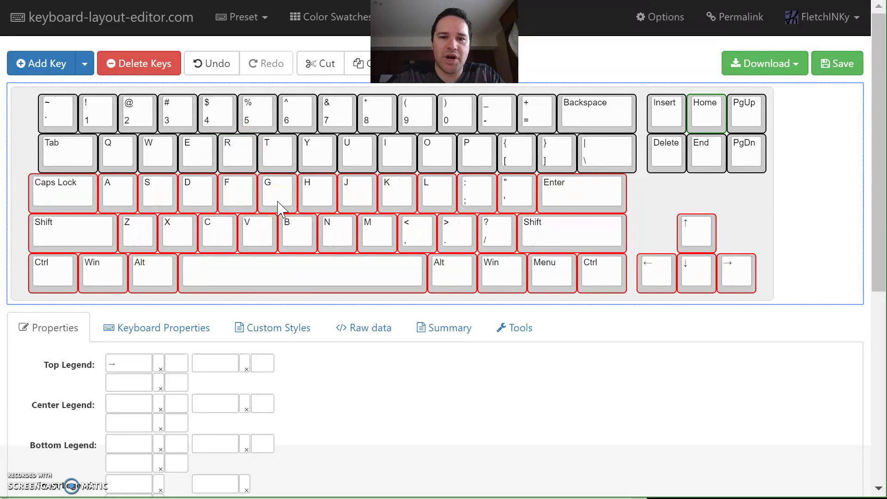
pyautogui.click(760, 201)
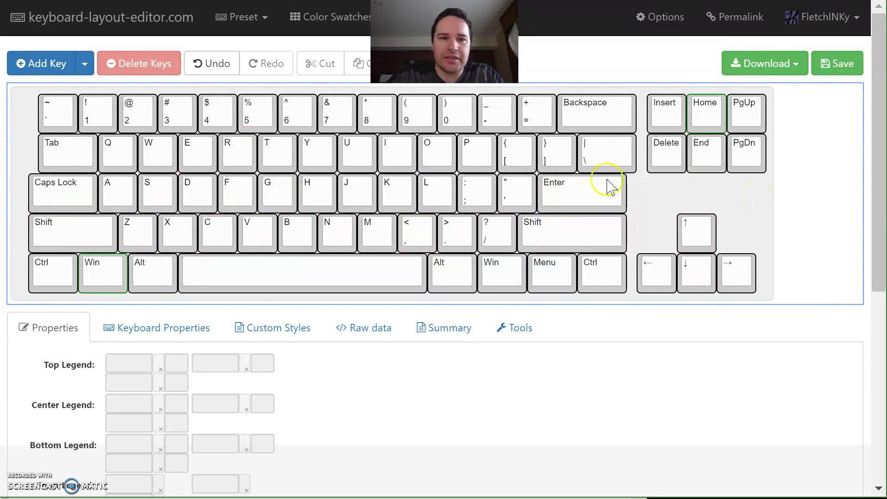
# - Shift the top two rows left 0.5 units, return them to their previous position, and clear the selection
pyautogui.moveTo(27, 159); pyautogui.dragTo(90, 143)
pyautogui.moveTo(16, 90); pyautogui.dragTo(781, 185)
pyautogui.press('Left')
pyautogui.press('Left')
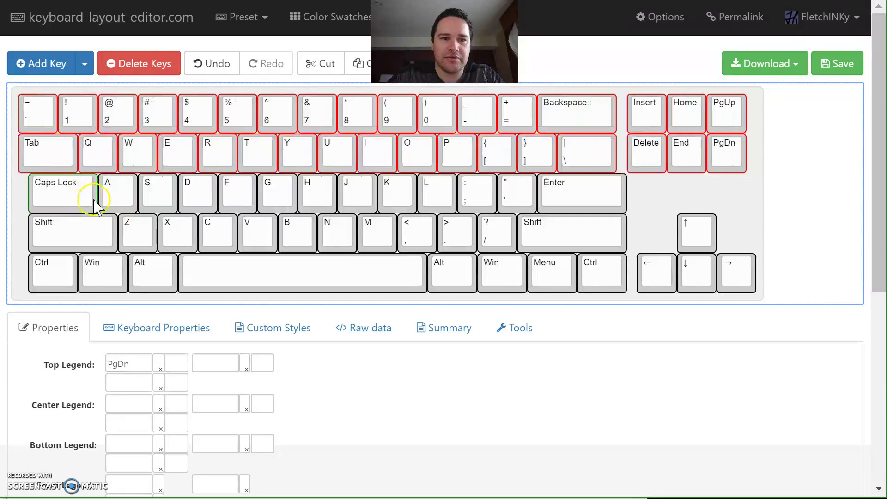
pyautogui.press('Right')
pyautogui.press('Right')
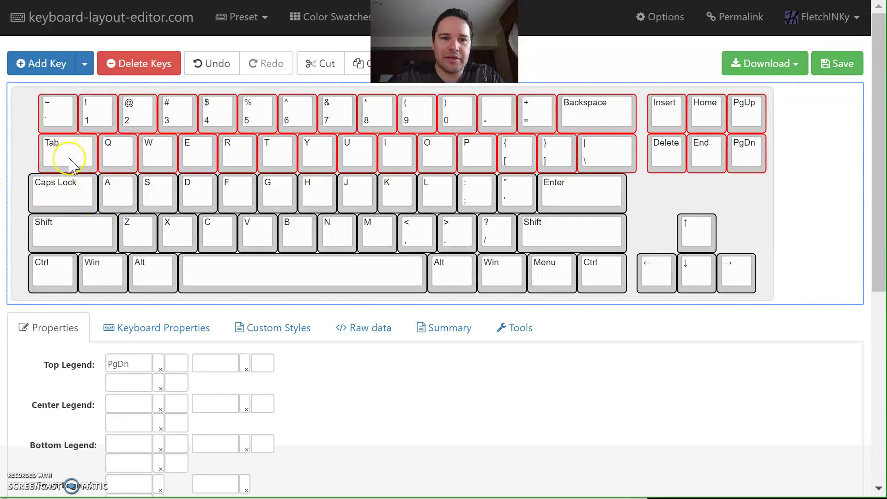
pyautogui.click(689, 196)
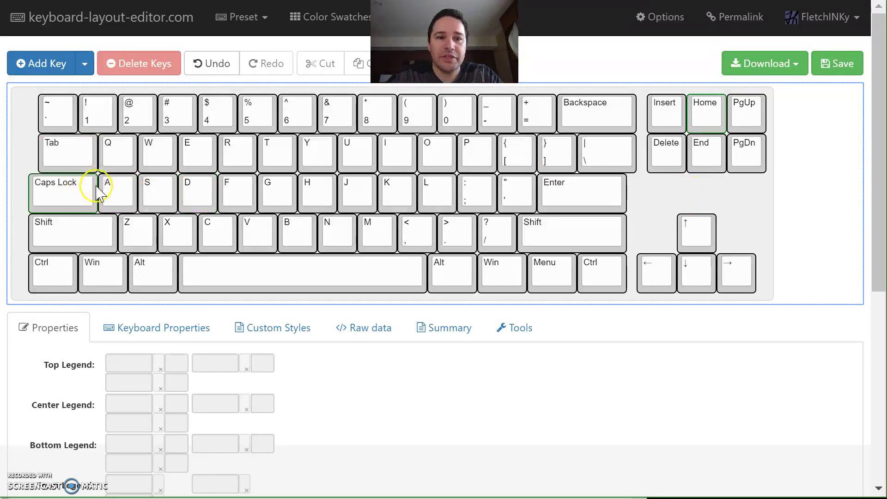
# - Move the entire key layout a net 0.75 units right and 0.5 units down, and clear the selection
pyautogui.moveTo(18, 88); pyautogui.dragTo(777, 293)
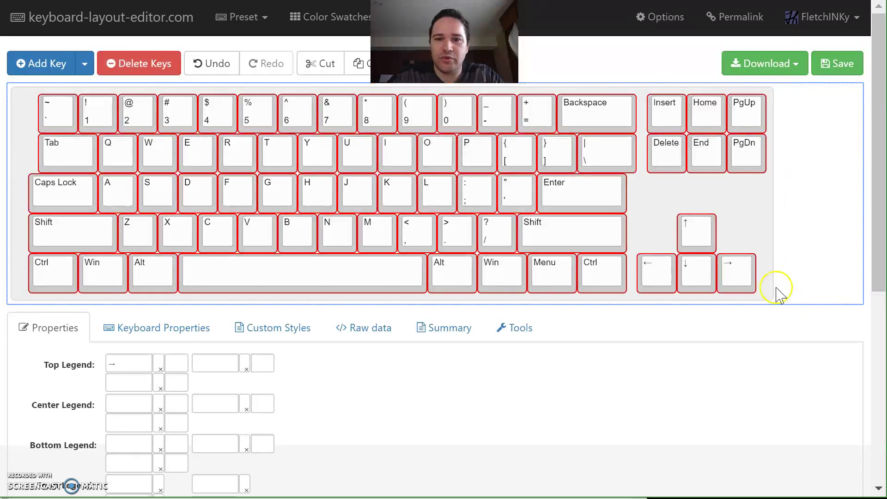
pyautogui.press('Left')
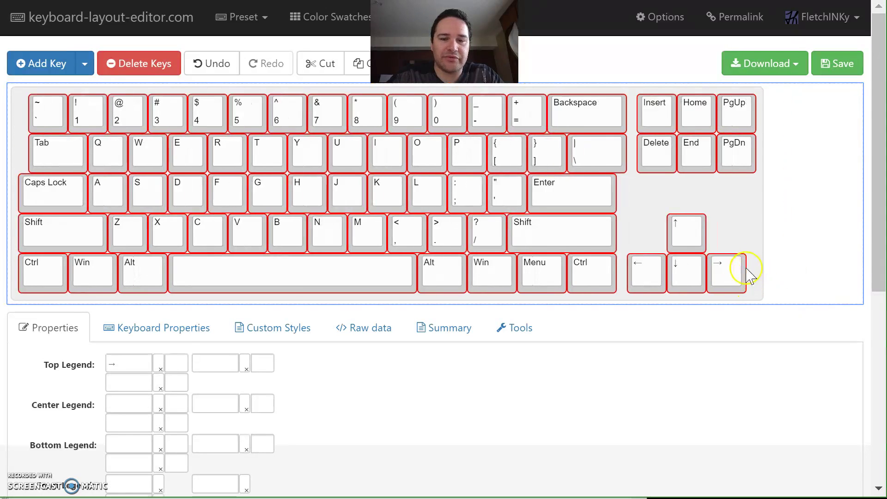
pyautogui.press('Right')
pyautogui.press('Right')
pyautogui.press('Down')
pyautogui.press('Down')
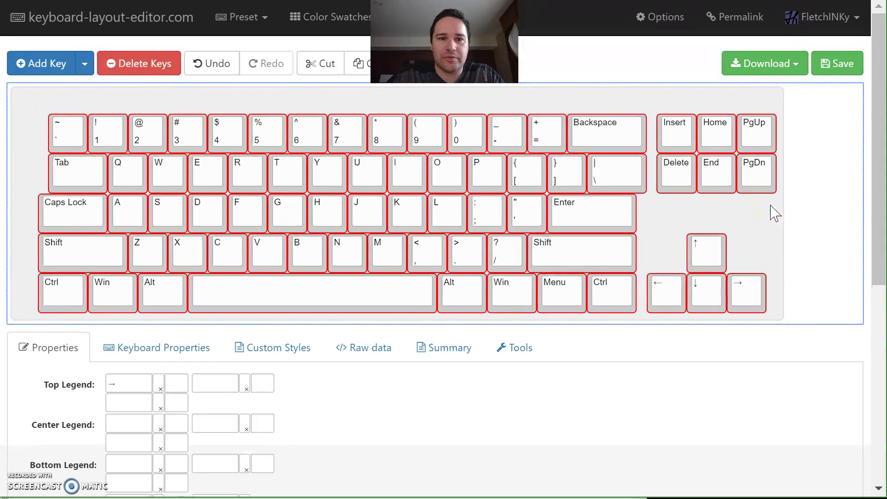
pyautogui.press('Right')
pyautogui.press('Right')
pyautogui.click(794, 218)
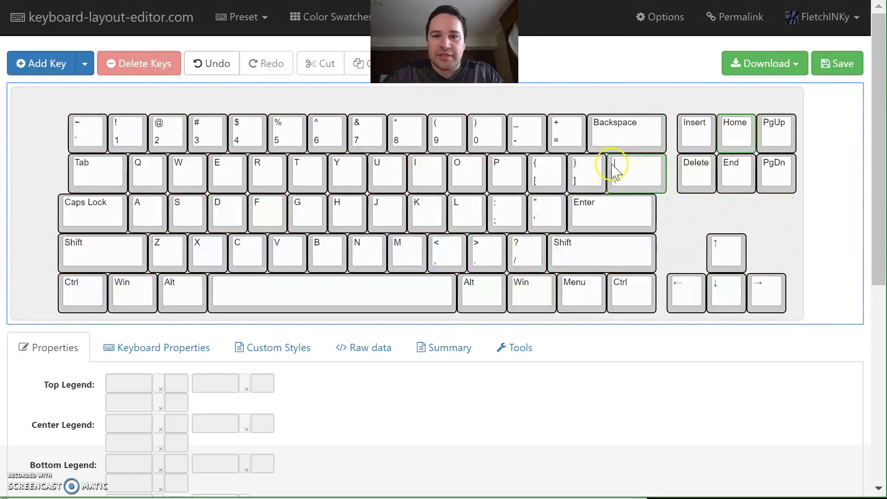
# - Move the number row from the tilde key through Backspace right 0.5 units and clear the selection
pyautogui.moveTo(105, 140); pyautogui.dragTo(611, 244)
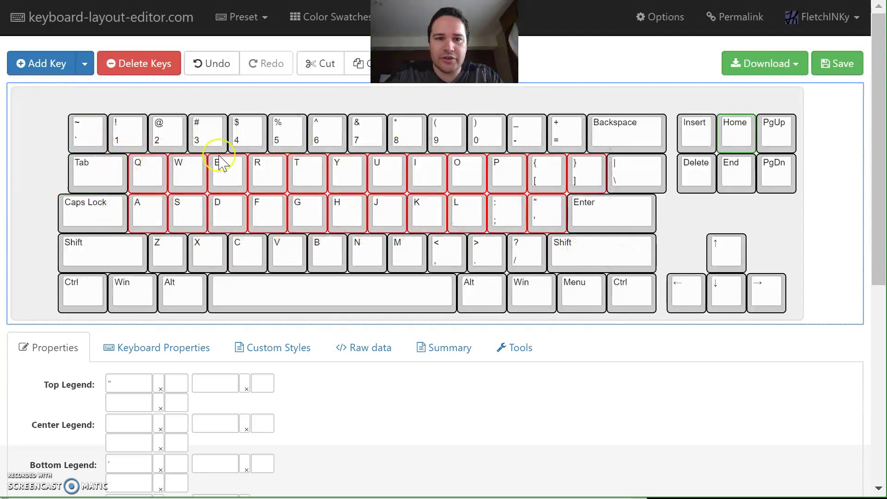
pyautogui.moveTo(60, 97); pyautogui.dragTo(671, 172)
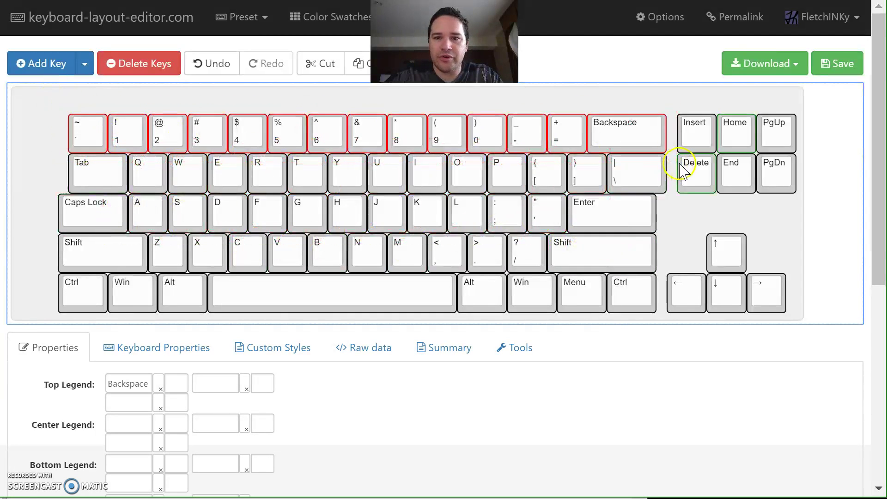
pyautogui.press('Right')
pyautogui.press('Right')
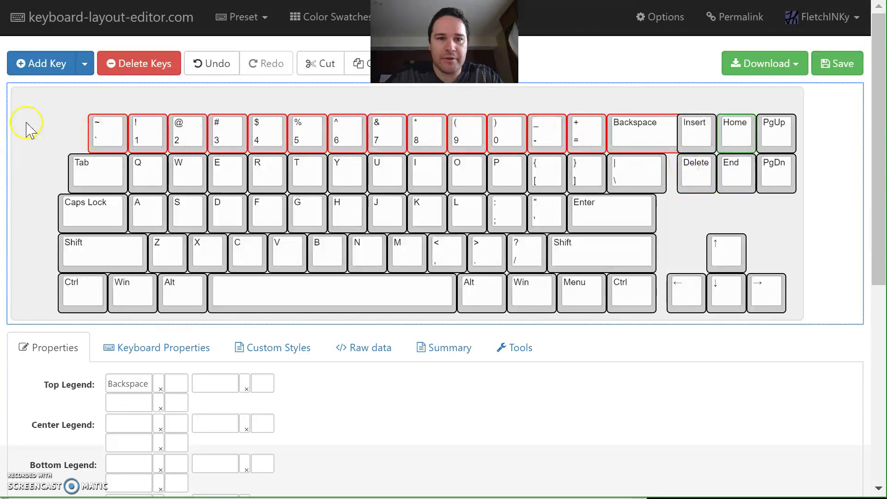
pyautogui.click(42, 121)
# - Select the block of single-unit keys across the number, Q and A rows, and clear the selection
pyautogui.moveTo(110, 103); pyautogui.dragTo(623, 245)
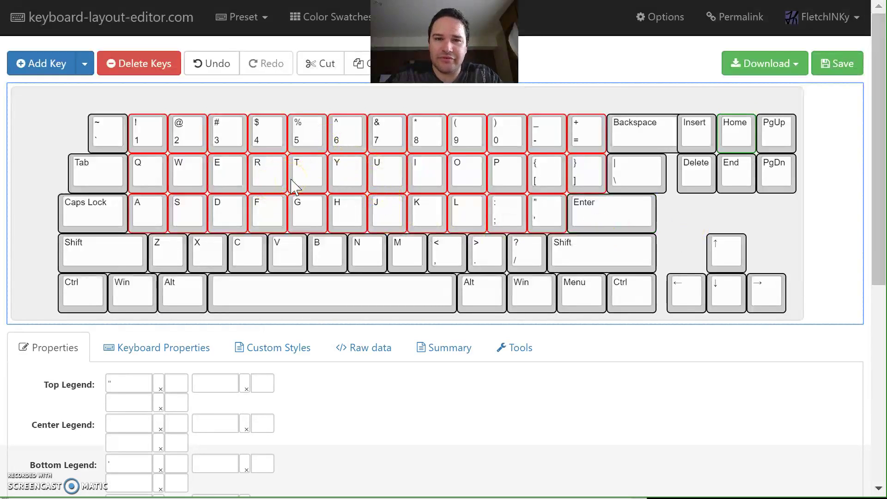
pyautogui.moveTo(118, 111); pyautogui.dragTo(157, 226)
pyautogui.click(132, 100)
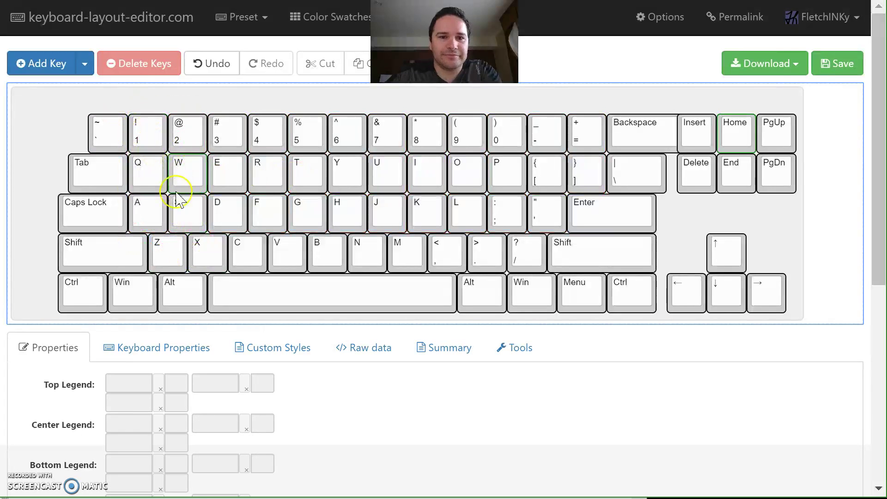
# - Shift the Z, X, C and V keys left 0.5 units and return them beside the B key
pyautogui.moveTo(24, 216); pyautogui.dragTo(325, 283)
pyautogui.moveTo(147, 228); pyautogui.dragTo(340, 283)
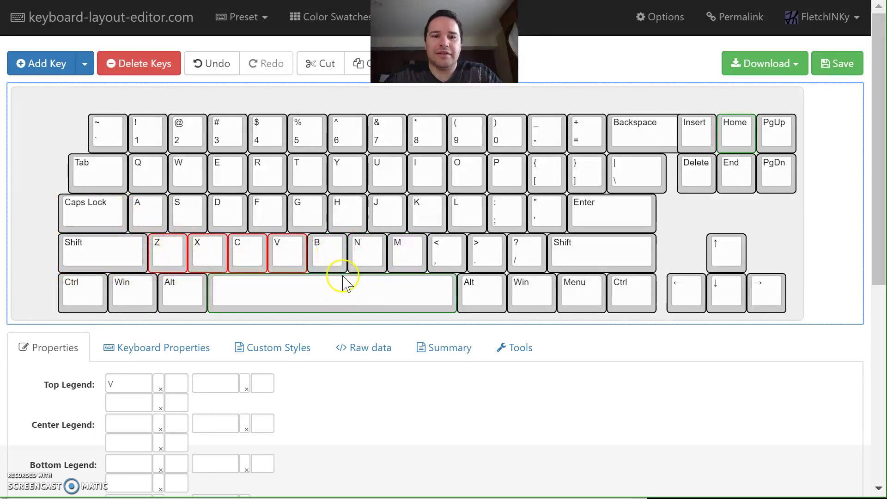
pyautogui.press('Left')
pyautogui.press('Left')
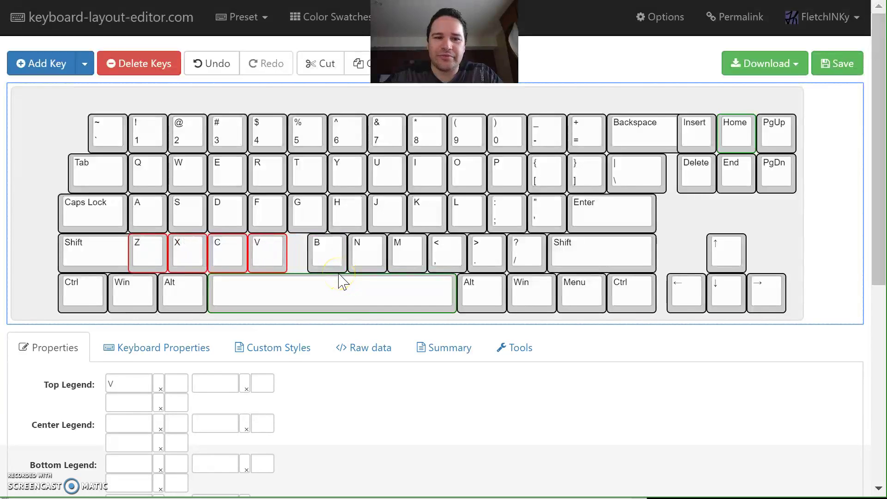
pyautogui.press('Right')
pyautogui.press('Right')
# - Shift the bottom three rows right 0.25 units and return them to their previous position
pyautogui.moveTo(20, 166); pyautogui.dragTo(803, 329)
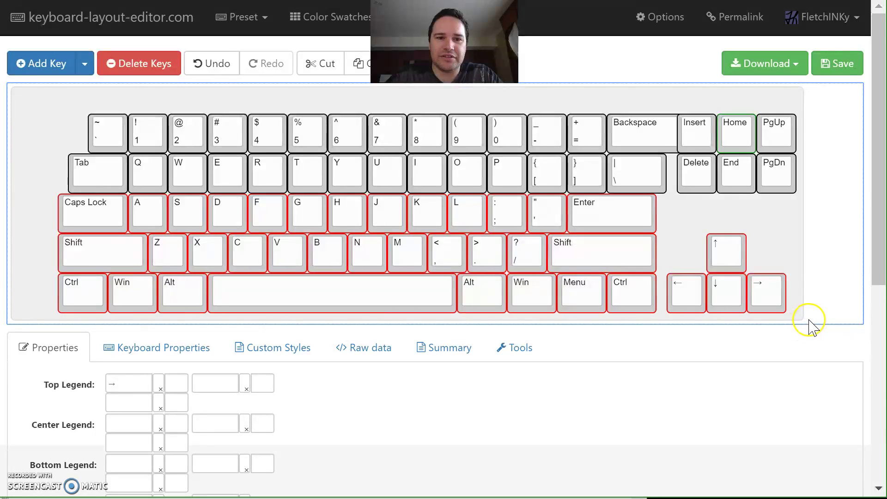
pyautogui.press('Right')
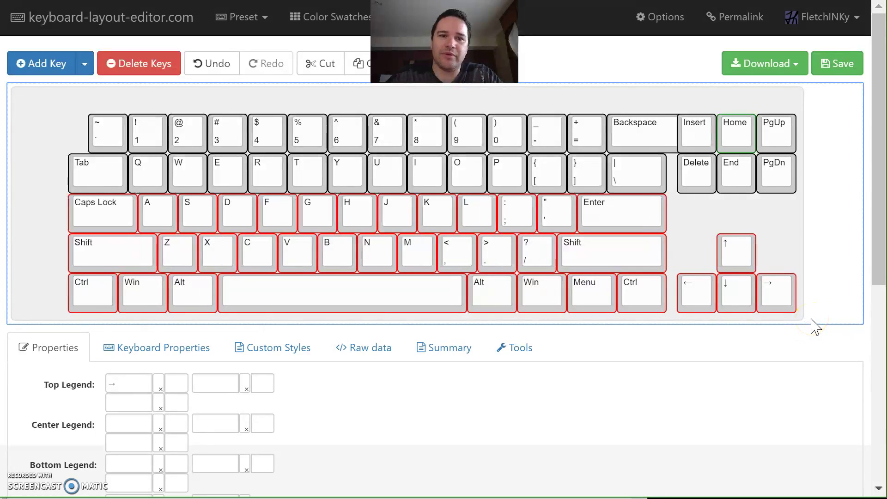
pyautogui.press('Left')
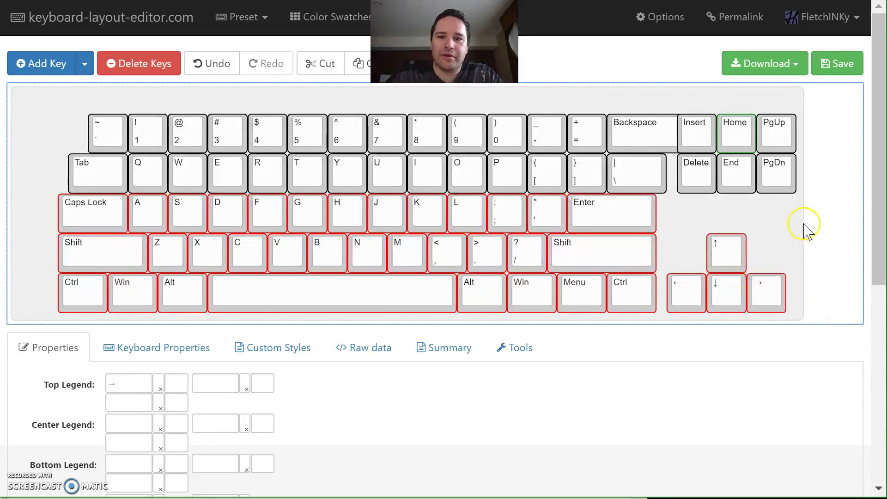
# - Shift the bottom two rows left 0.5 units, return them under the Caps Lock row, and clear the selection
pyautogui.moveTo(810, 221); pyautogui.dragTo(23, 331)
pyautogui.press('Left')
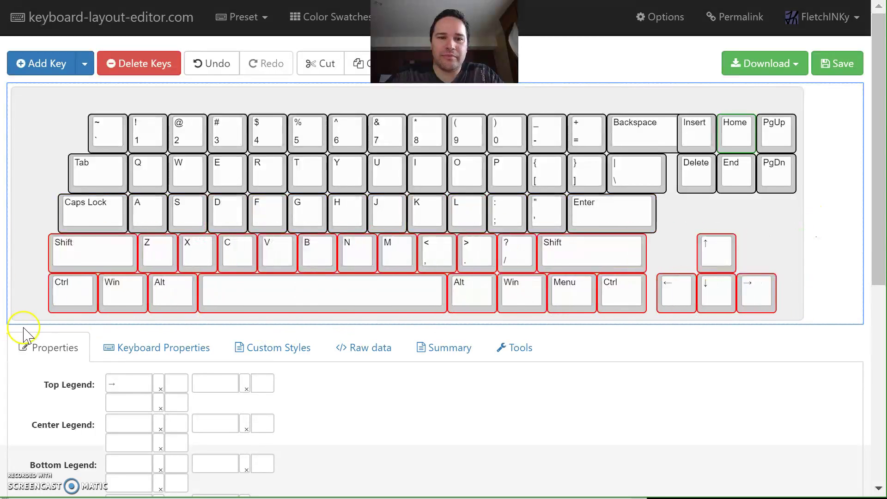
pyautogui.press('Left')
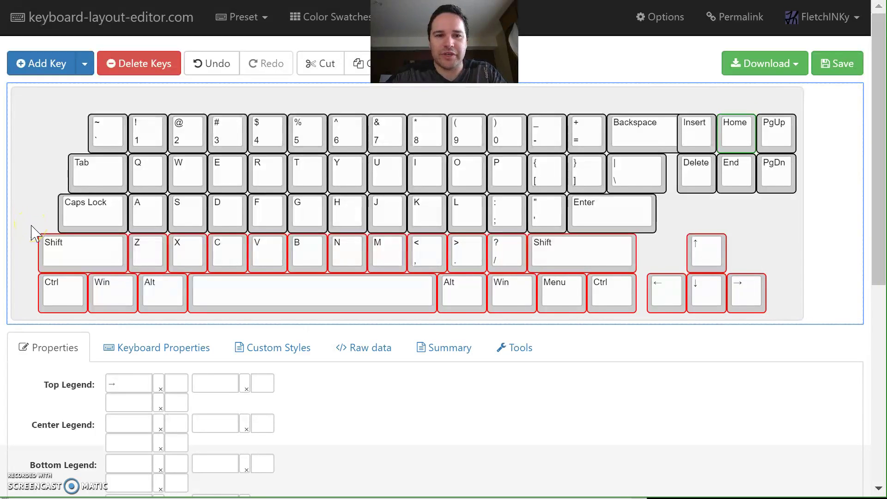
pyautogui.press('Right')
pyautogui.press('Right')
pyautogui.click(54, 208)
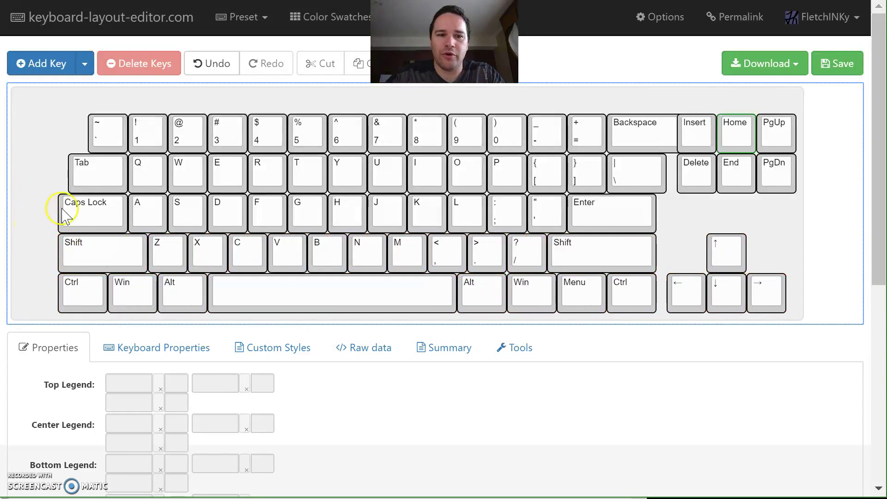
# - Select the keys from Z through slash as a group, select the backslash and Caps Lock keys individually, and clear the selection
pyautogui.moveTo(144, 226); pyautogui.dragTo(549, 280)
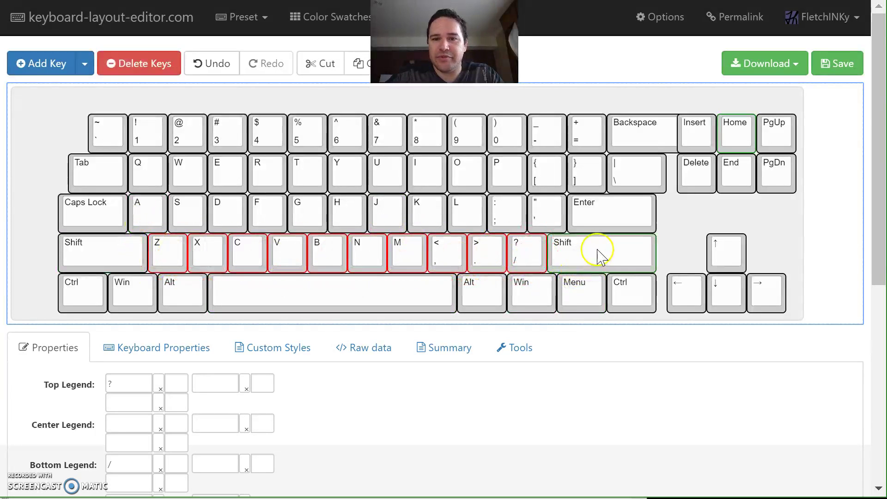
pyautogui.click(631, 177)
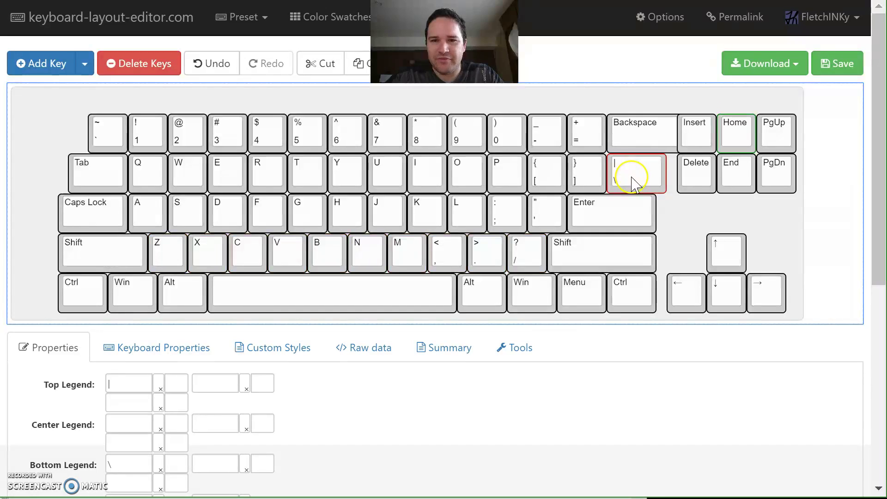
pyautogui.moveTo(86, 164); pyautogui.dragTo(110, 208)
pyautogui.click(87, 171)
pyautogui.click(108, 133)
pyautogui.click(95, 217)
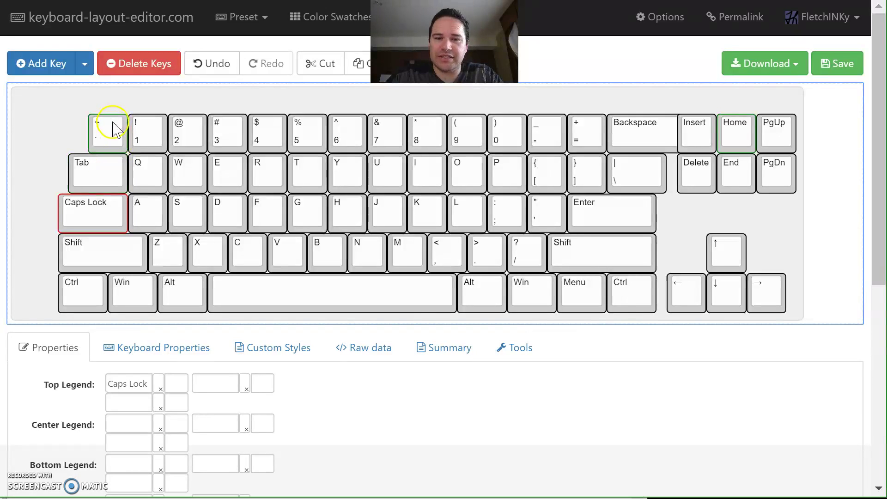
pyautogui.click(40, 136)
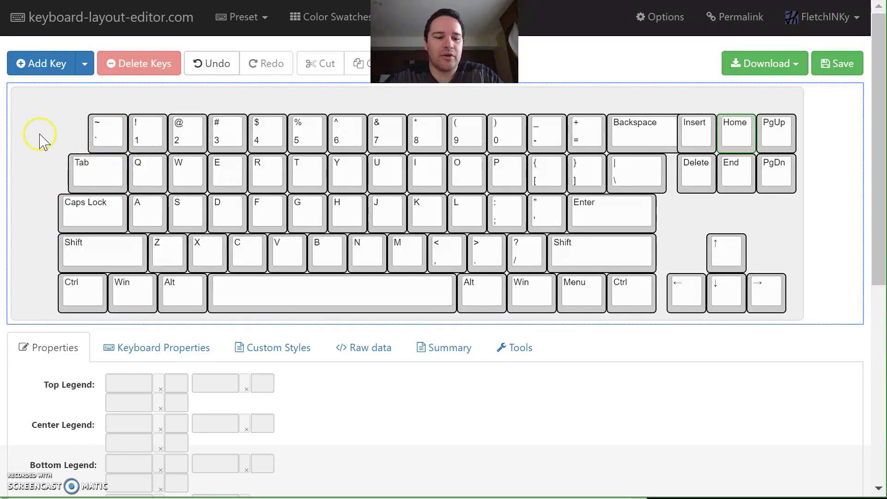
# - Narrow the Tab key to 1 unit and shift it right 0.5 units against the Q key
pyautogui.click(99, 178)
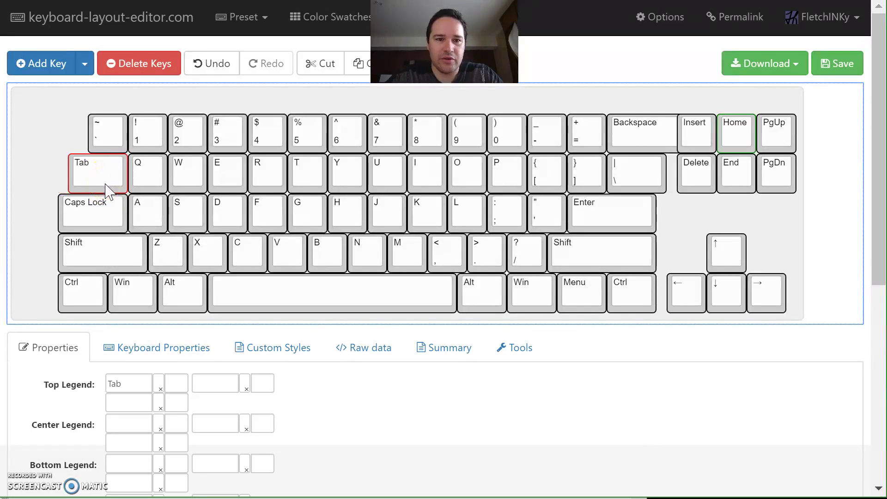
pyautogui.click(111, 186)
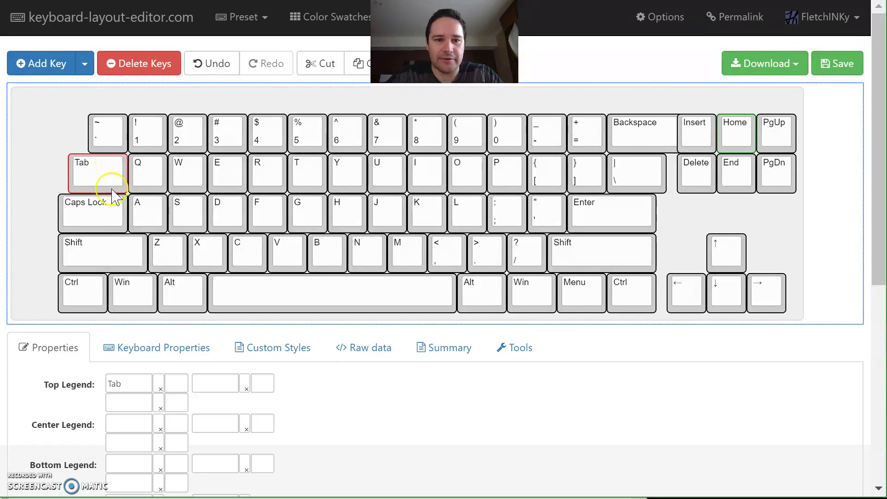
pyautogui.hotkey('shift', 'Left')
pyautogui.hotkey('shift', 'Left')
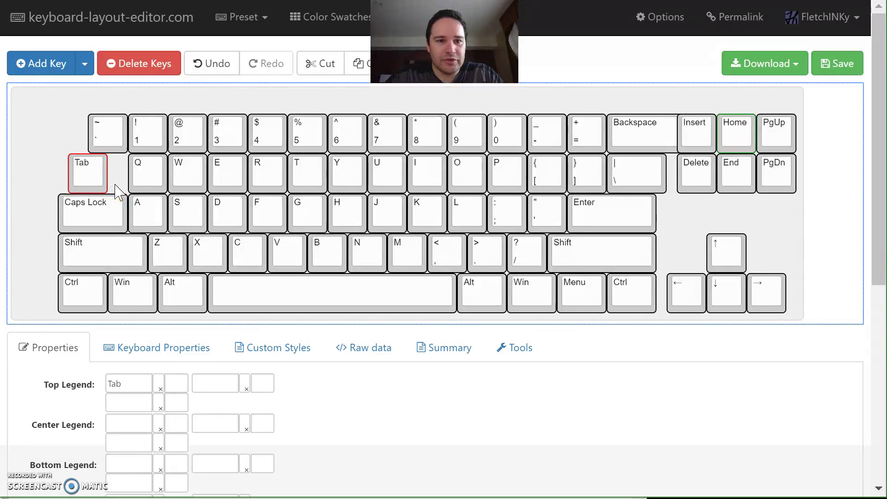
pyautogui.press('Right')
pyautogui.press('Right')
# - Narrow the Caps Lock key to 1 unit and shift it right 0.75 units against the A key
pyautogui.click(111, 210)
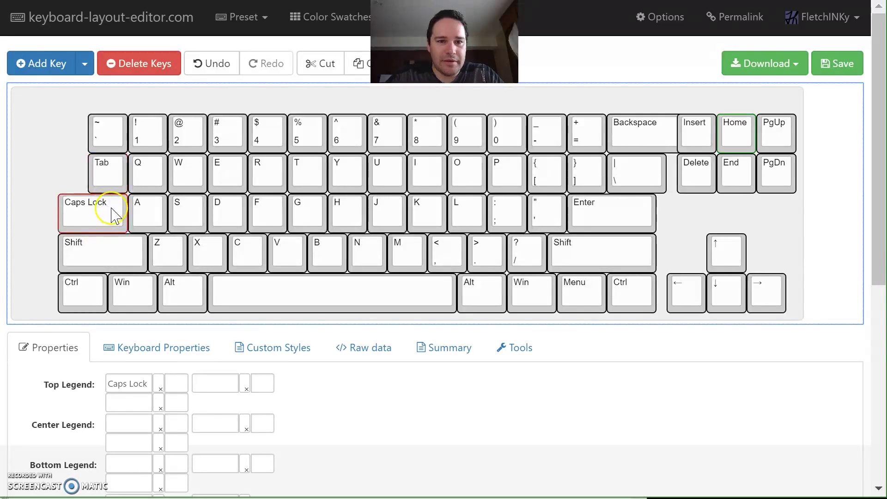
pyautogui.hotkey('shift', 'Left')
pyautogui.hotkey('shift', 'Left')
pyautogui.press('Right')
pyautogui.press('Right')
pyautogui.press('Right')
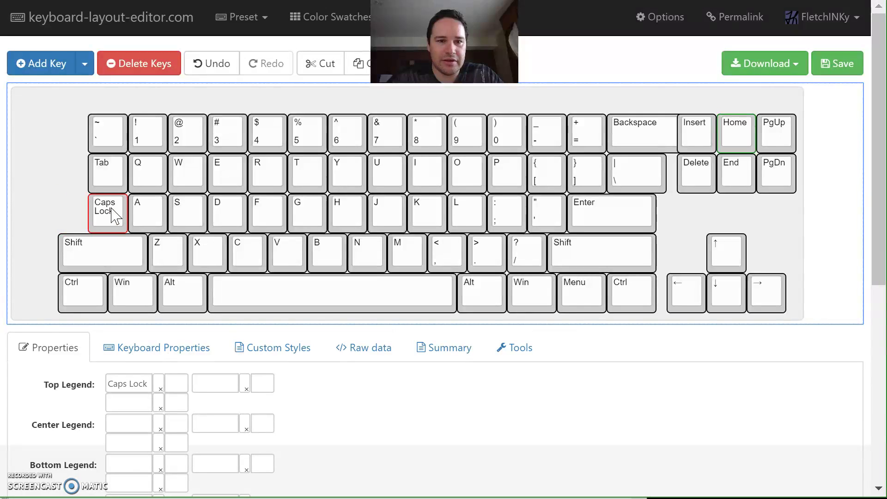
# - Change the Caps Lock key's top-left legend to Ctrl and clear the selection
pyautogui.doubleClick(136, 383)
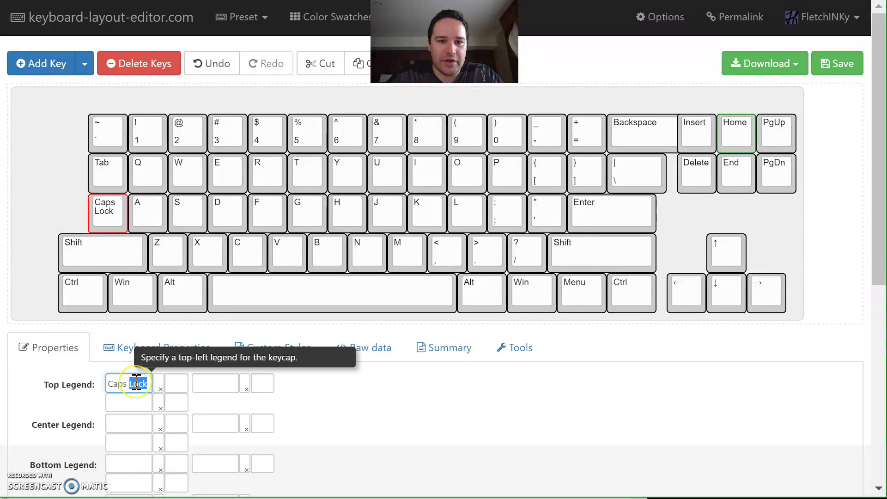
pyautogui.hotkey('ctrl', 'a')
pyautogui.write('Con')
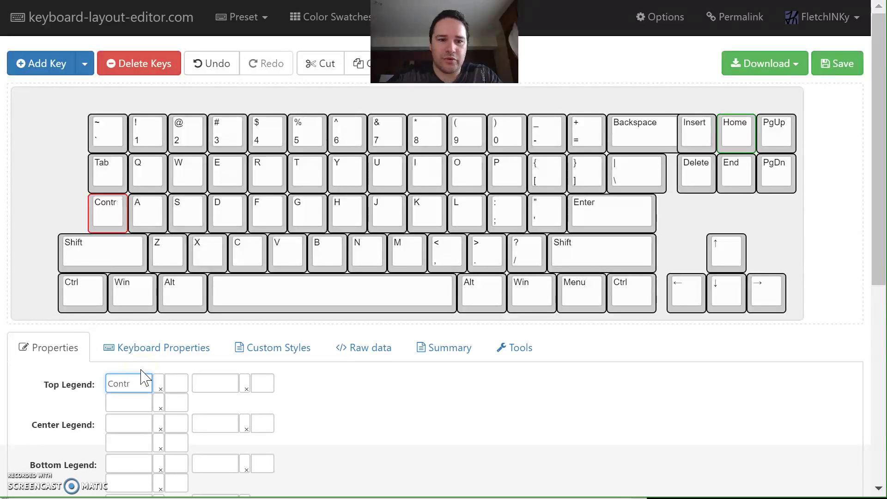
pyautogui.press('Tab')
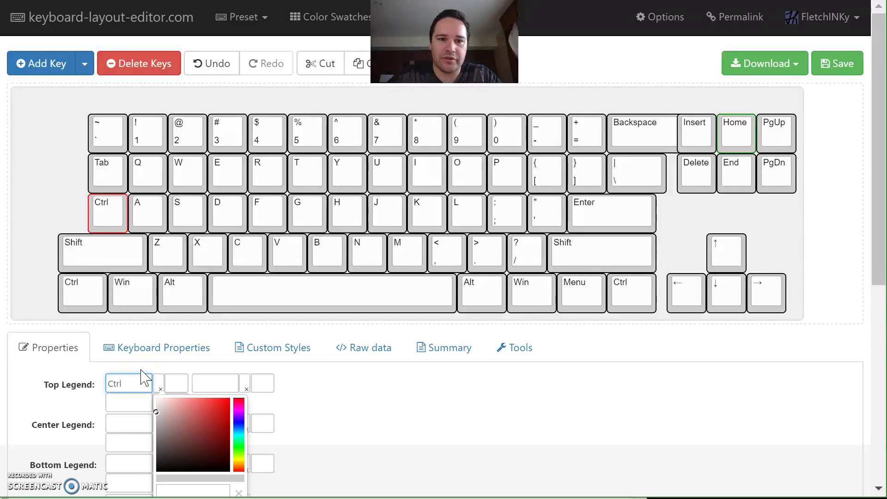
pyautogui.click(21, 178)
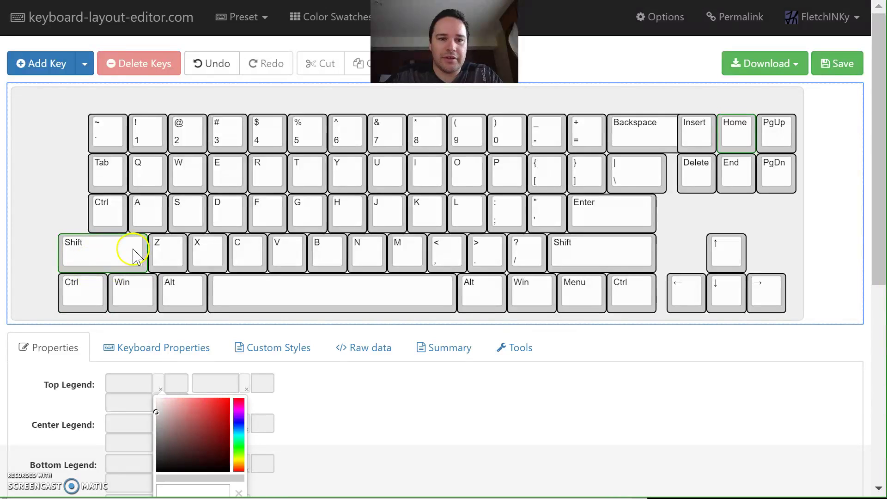
# - Try resizing and shifting the left Shift key until it is 1.5 units wide and sits against the Z key
pyautogui.click(106, 252)
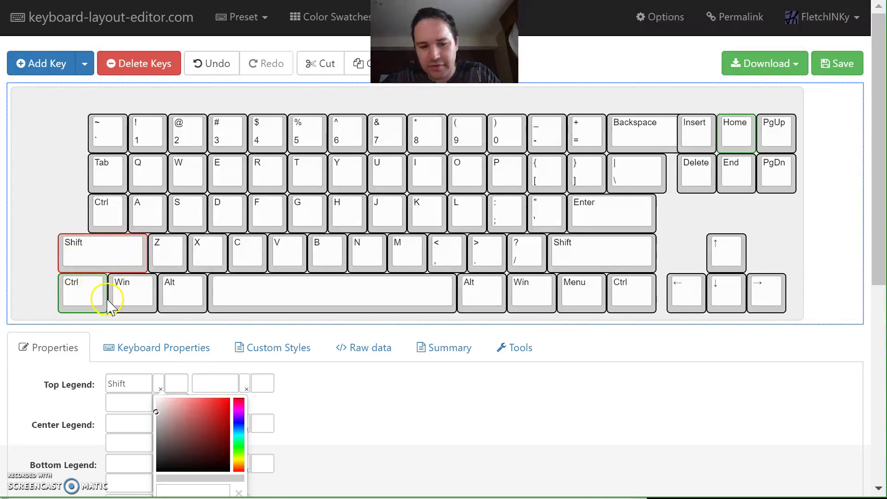
pyautogui.hotkey('shift', 'Left')
pyautogui.hotkey('shift', 'Left')
pyautogui.hotkey('shift', 'Left')
pyautogui.hotkey('shift', 'Left')
pyautogui.hotkey('shift', 'Left')
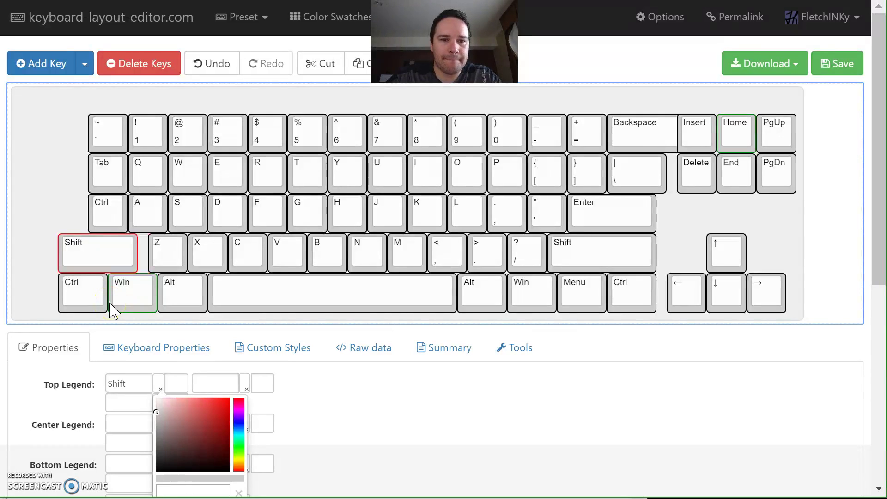
pyautogui.press('Right')
pyautogui.press('Right')
pyautogui.press('Right')
pyautogui.press('Right')
pyautogui.press('Right')
pyautogui.press('Left')
pyautogui.press('Left')
pyautogui.hotkey('shift', 'Right')
pyautogui.hotkey('shift', 'Right')
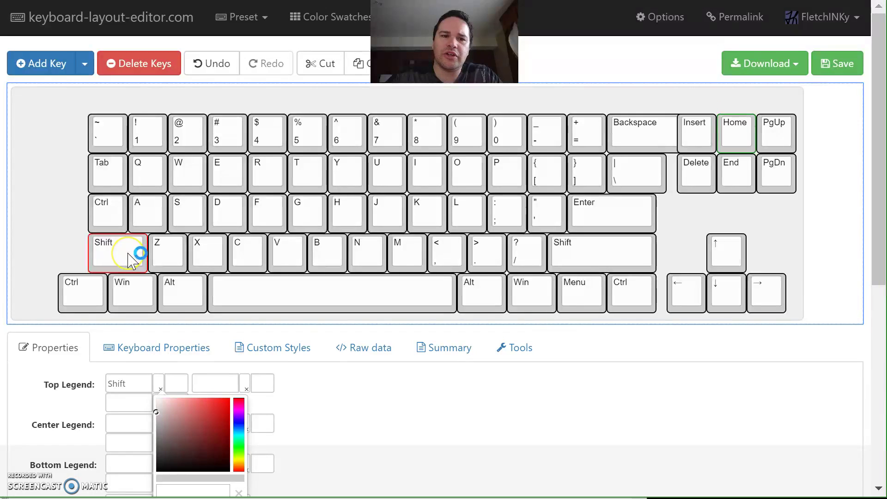
# - Undo the resizing and shifting of the left Shift key
pyautogui.click(220, 68)
pyautogui.click(221, 69)
pyautogui.click(215, 69)
# - Narrow the left Shift key to 1.5 units and shift it right 0.75 units against the Z key
pyautogui.click(98, 253)
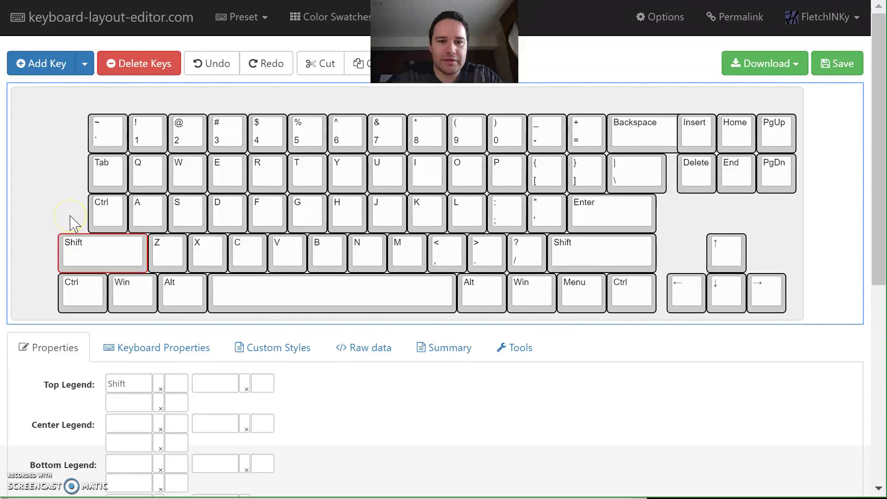
pyautogui.hotkey('shift', 'Left')
pyautogui.hotkey('shift', 'Left')
pyautogui.hotkey('shift', 'Left')
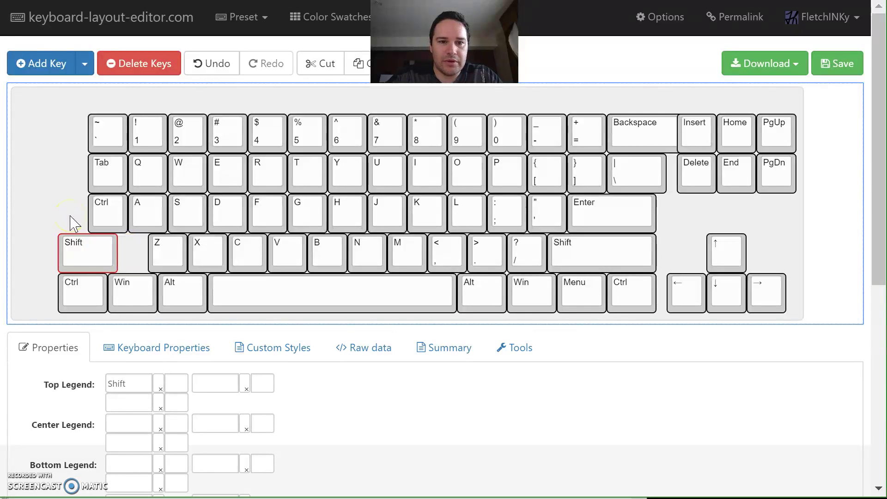
pyautogui.press('Right')
pyautogui.press('Right')
pyautogui.press('Right')
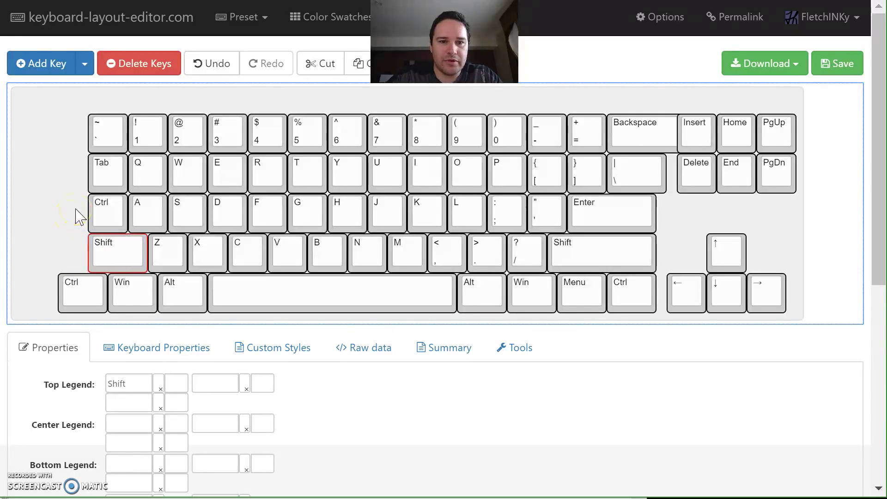
# - Move the left Shift key half a unit down and across the board to the far end of the right Shift key
pyautogui.press('Left')
pyautogui.press('Left')
pyautogui.press('Left')
pyautogui.moveTo(95, 263); pyautogui.dragTo(104, 273)
pyautogui.press('Right')
pyautogui.press('Right')
pyautogui.press('Right')
pyautogui.press('Right')
pyautogui.press('Right')
pyautogui.press('Right')
pyautogui.press('Right')
pyautogui.press('Right')
pyautogui.press('Right')
pyautogui.press('Right')
pyautogui.press('Right')
pyautogui.press('Right')
pyautogui.press('Right')
pyautogui.press('Right')
pyautogui.press('Right')
pyautogui.press('Right')
pyautogui.press('Right')
pyautogui.press('Right')
pyautogui.press('Right')
pyautogui.press('Right')
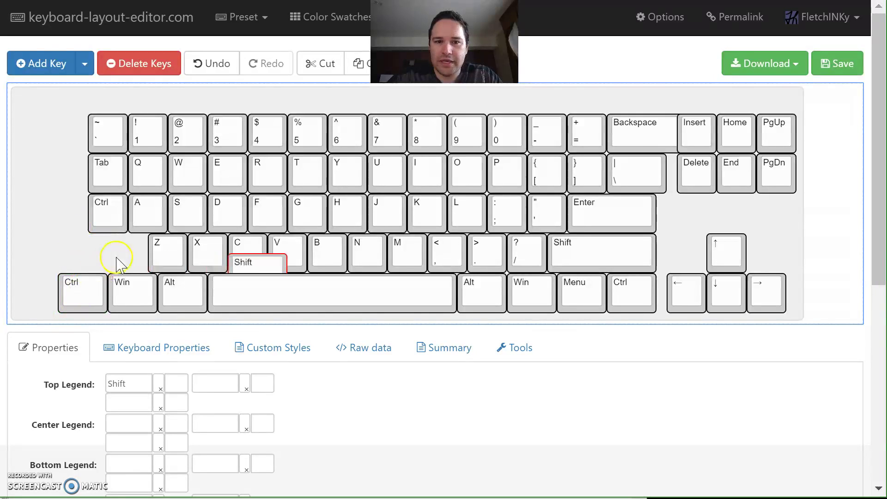
pyautogui.press('Right')
pyautogui.press('Right')
pyautogui.press('Right')
pyautogui.press('Right')
pyautogui.press('Right')
pyautogui.press('Right')
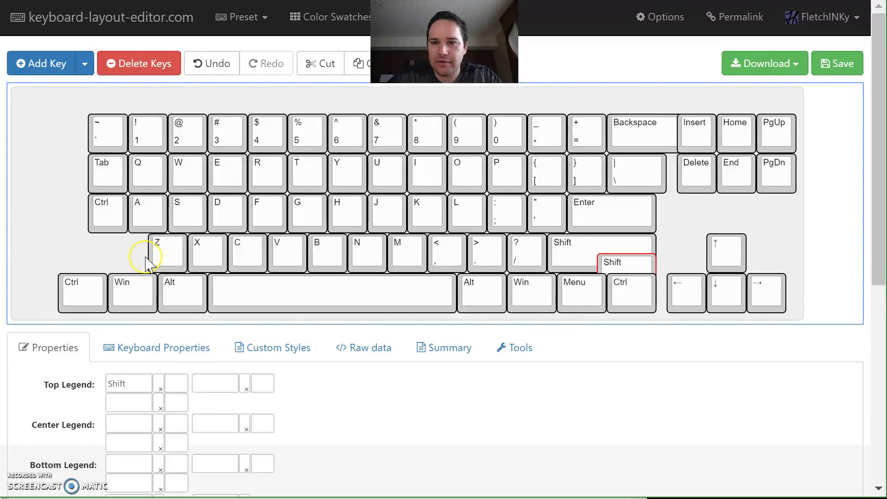
# - Move the narrowed Shift key up from the right Shift key to the backslash key and align their left edges
pyautogui.press('Up')
pyautogui.press('Up')
pyautogui.press('Up')
pyautogui.press('Up')
pyautogui.press('Up')
pyautogui.press('Up')
pyautogui.press('Up')
pyautogui.press('Up')
pyautogui.press('Up')
pyautogui.press('Right')
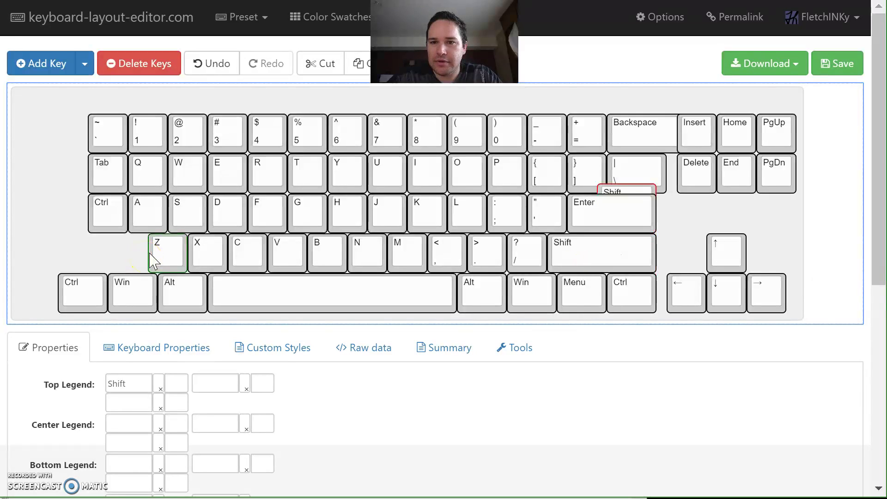
# - Nudge the narrowed Shift key up and down over the backslash key to compare their widths
pyautogui.press('Up')
pyautogui.press('Down')
pyautogui.press('Down')
pyautogui.press('Down')
pyautogui.press('Up')
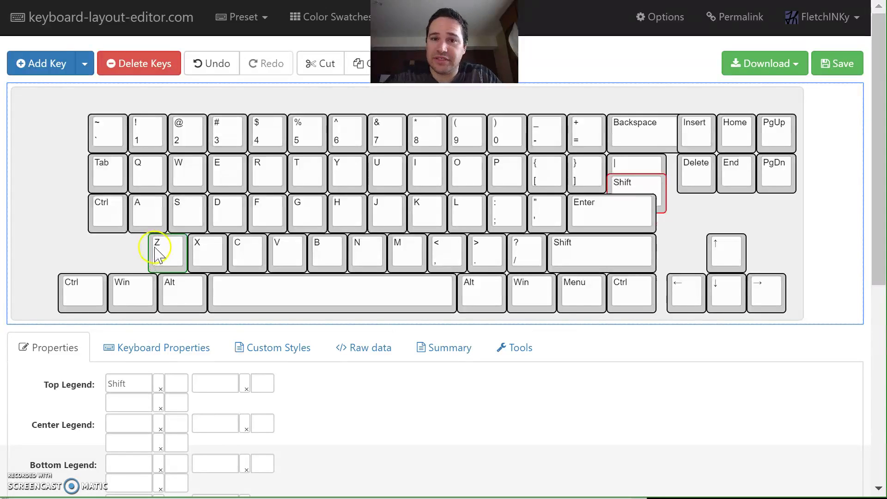
pyautogui.press('Up')
pyautogui.press('Up')
pyautogui.press('Down')
pyautogui.press('Down')
pyautogui.press('Down')
pyautogui.press('Up')
pyautogui.press('Up')
pyautogui.press('Down')
# - Return the narrowed Shift key to its place under the left Ctrl key, against the Z key
pyautogui.click(652, 162)
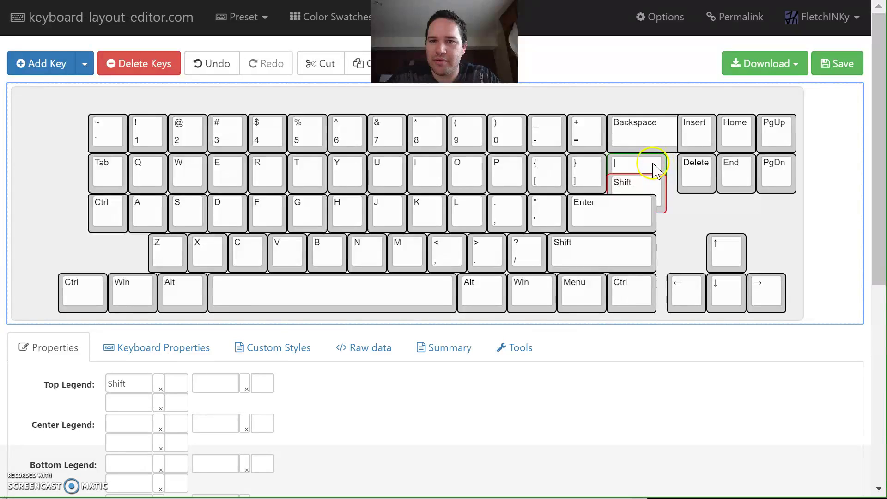
pyautogui.click(665, 210)
pyautogui.press('Down')
pyautogui.press('Down')
pyautogui.press('Down')
pyautogui.press('Down')
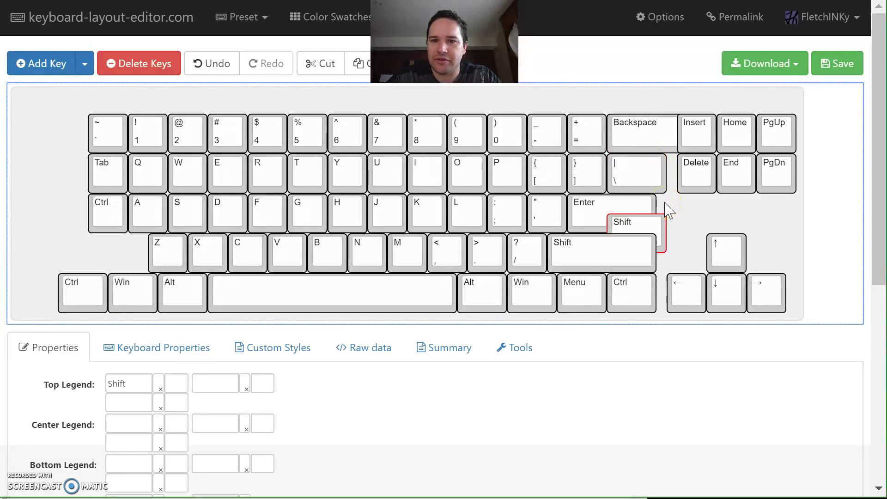
pyautogui.press('Left')
pyautogui.press('Left')
pyautogui.press('Left')
pyautogui.press('Left')
pyautogui.press('Left')
pyautogui.press('Left')
pyautogui.press('Left')
pyautogui.press('Left')
pyautogui.press('Left')
pyautogui.press('Left')
pyautogui.press('Left')
pyautogui.press('Left')
pyautogui.press('Left')
pyautogui.press('Left')
pyautogui.press('Left')
pyautogui.press('Left')
pyautogui.press('Left')
pyautogui.press('Left')
pyautogui.press('Left')
pyautogui.press('Left')
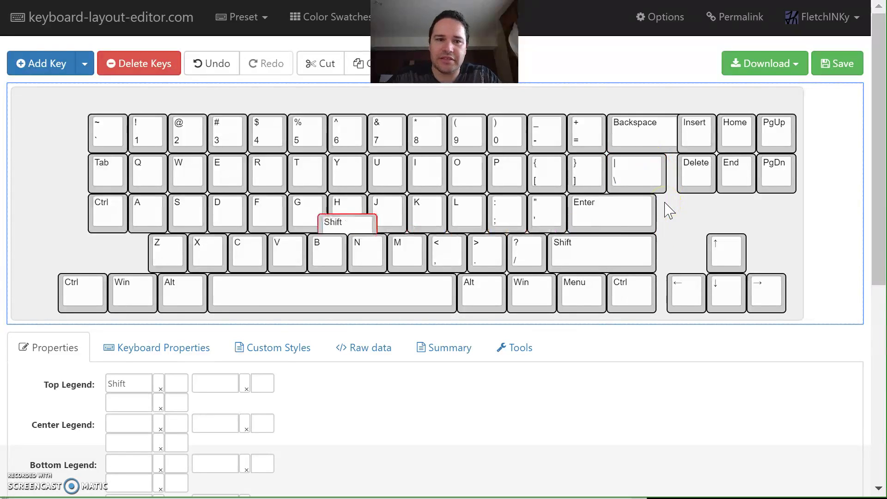
pyautogui.press('Left')
pyautogui.press('Left')
pyautogui.press('Left')
pyautogui.press('Left')
pyautogui.press('Left')
pyautogui.press('Left')
pyautogui.press('Left')
pyautogui.press('Left')
pyautogui.press('Left')
pyautogui.press('Left')
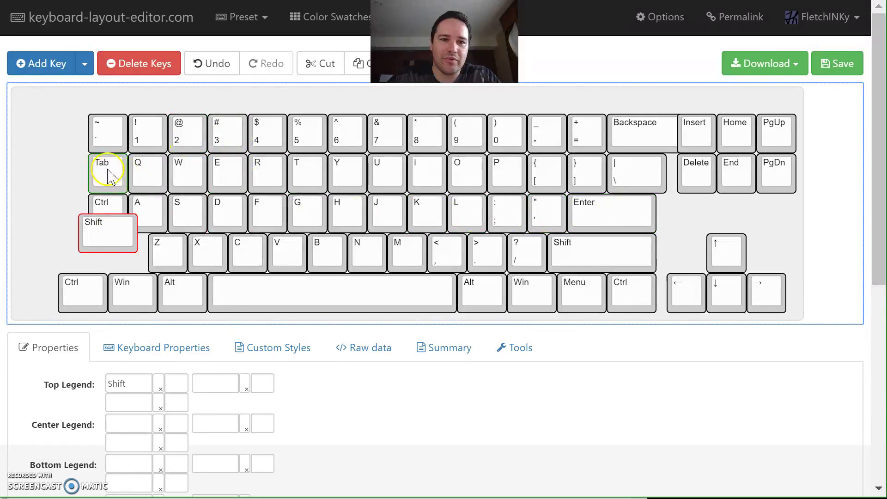
pyautogui.press('Down')
pyautogui.press('Down')
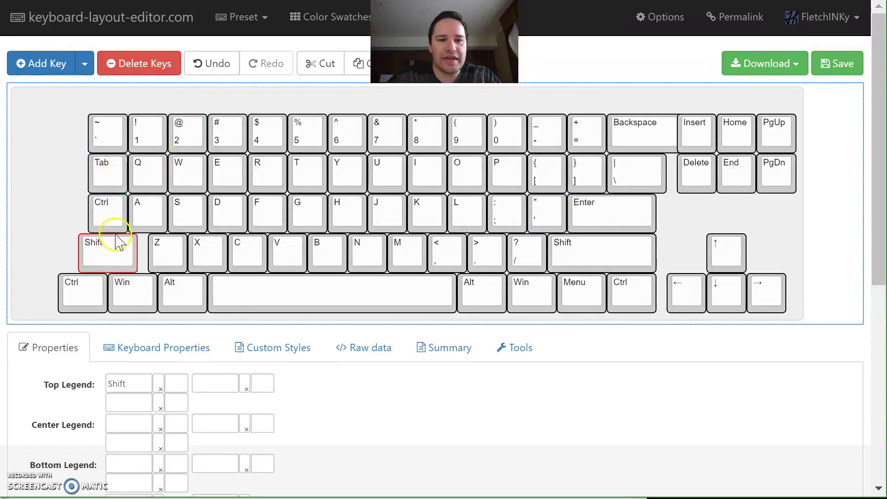
pyautogui.press('Right')
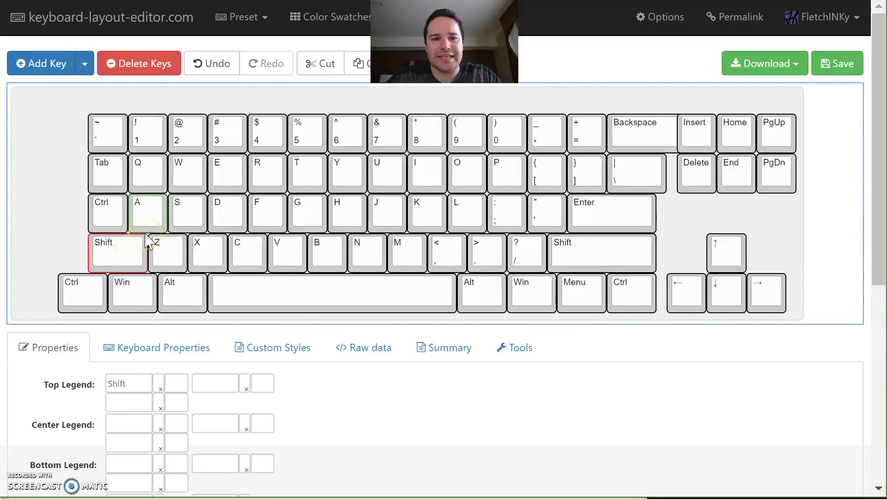
# - Narrow the backslash key to 1 unit
pyautogui.click(644, 179)
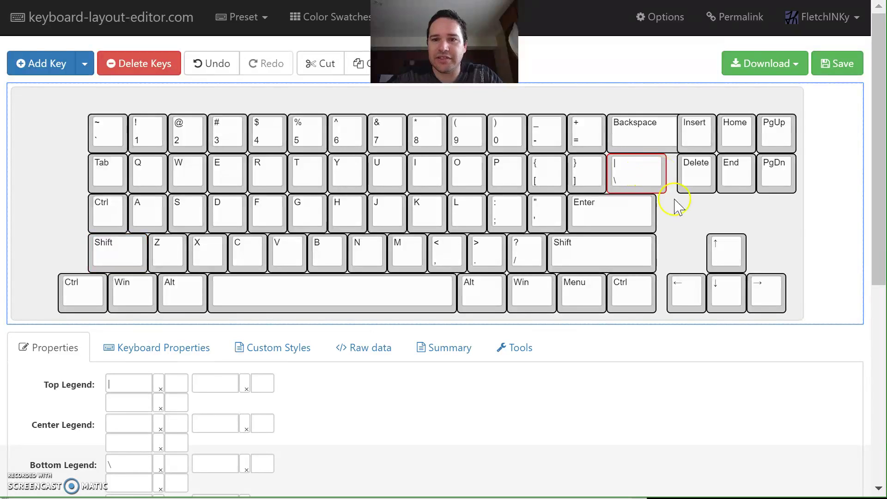
pyautogui.hotkey('shift', 'Left')
pyautogui.hotkey('shift', 'Left')
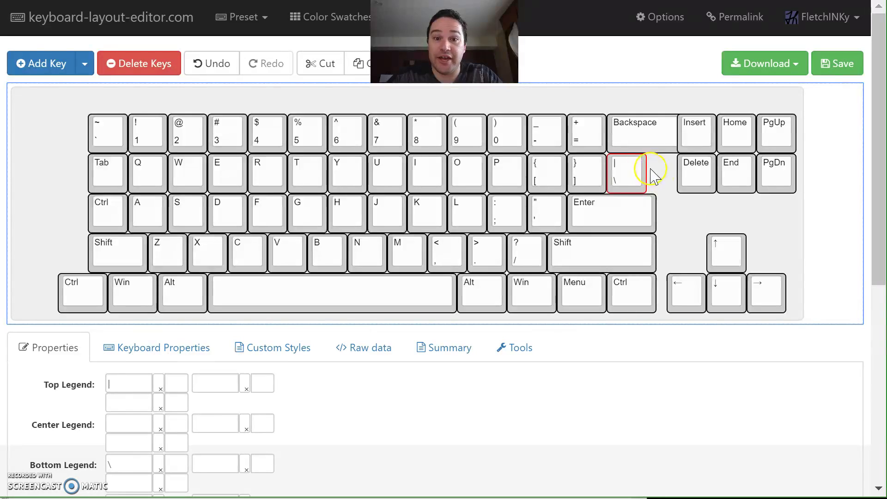
pyautogui.click(131, 254)
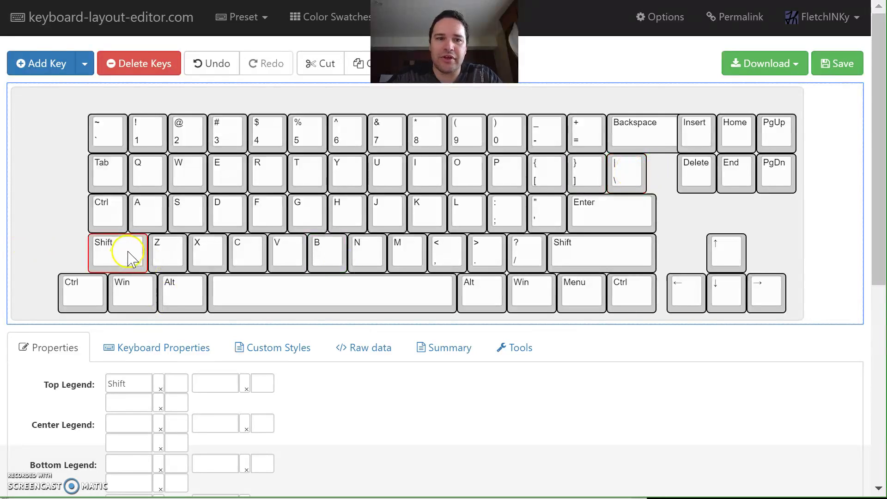
pyautogui.click(104, 176)
pyautogui.click(128, 252)
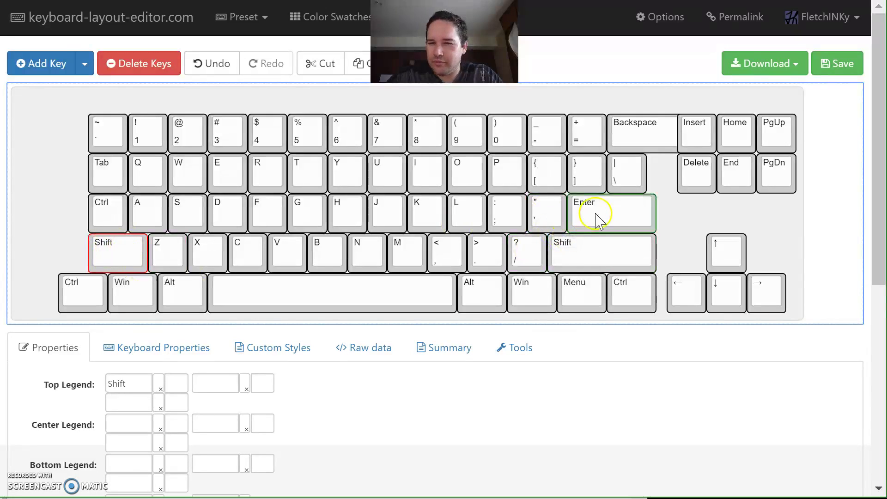
# - Try narrowing the Backspace key to 1.25 units, and undo the resizing
pyautogui.click(653, 141)
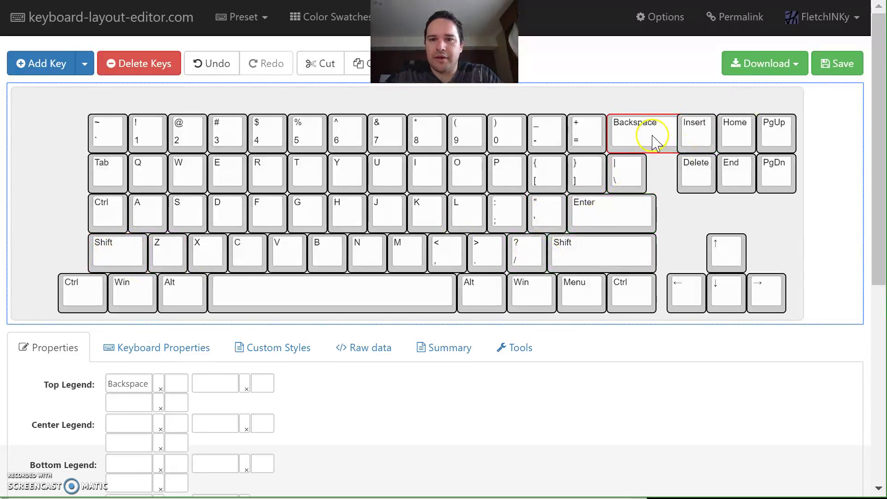
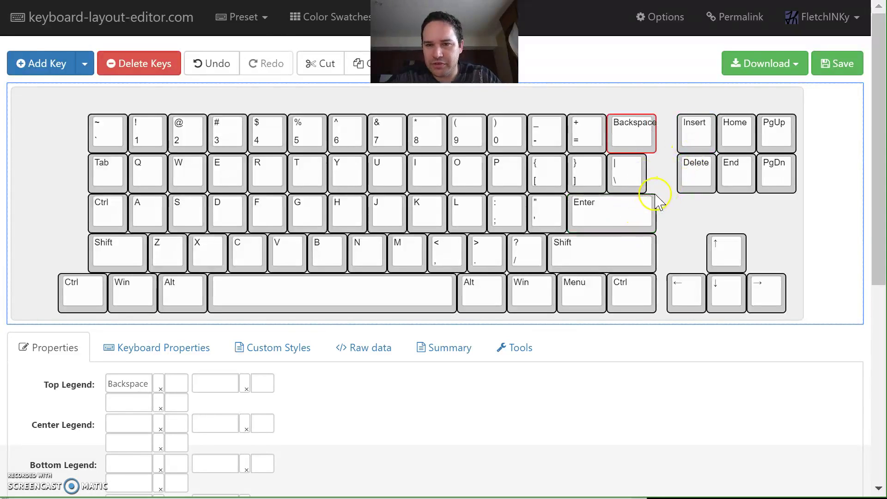
pyautogui.click(225, 64)
pyautogui.click(225, 64)
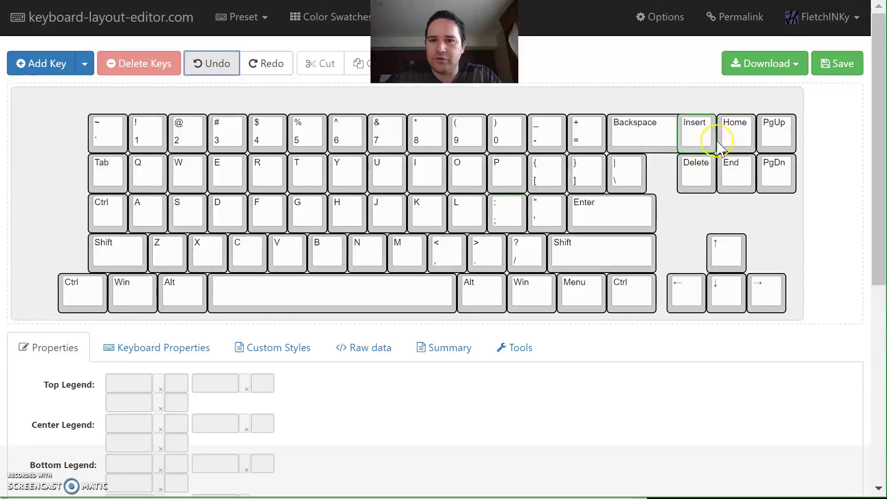
# - Shift the six-key Insert to PgDn cluster down 0.75 units and clear the selection
pyautogui.moveTo(671, 111); pyautogui.dragTo(807, 217)
pyautogui.press('Down')
pyautogui.press('Down')
pyautogui.press('Down')
pyautogui.click(713, 230)
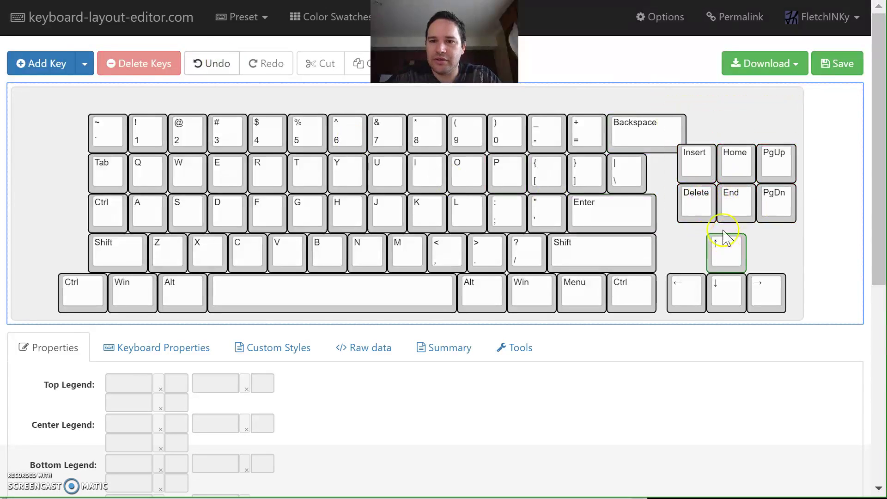
# - Try placing the up arrow key in the gap between the backslash key and the Insert to PgDn cluster
pyautogui.click(729, 254)
pyautogui.press('Left')
pyautogui.press('Left')
pyautogui.press('Left')
pyautogui.press('Up')
pyautogui.press('Left')
pyautogui.press('Left')
pyautogui.press('Up')
pyautogui.press('Up')
pyautogui.press('Up')
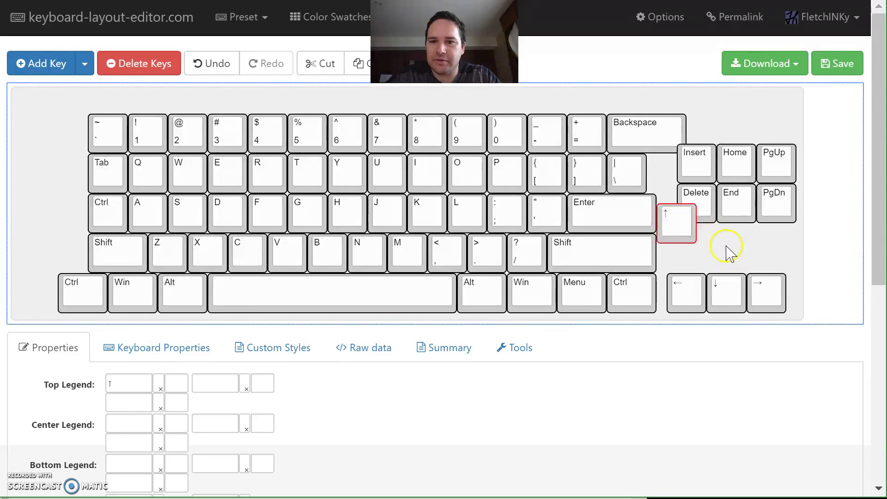
pyautogui.press('Up')
pyautogui.press('Up')
pyautogui.press('Up')
pyautogui.press('Up')
pyautogui.press('Up')
pyautogui.press('Up')
pyautogui.press('Up')
pyautogui.press('Down')
pyautogui.press('Down')
pyautogui.press('Down')
pyautogui.press('Left')
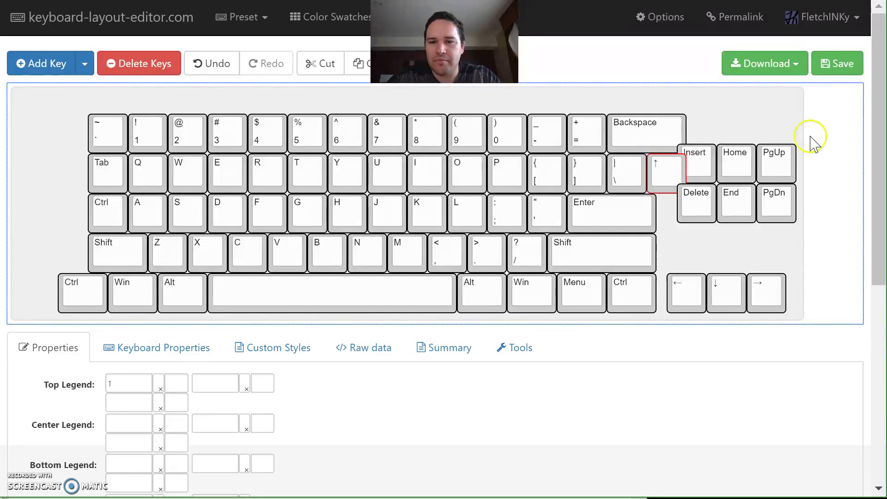
pyautogui.press('Right')
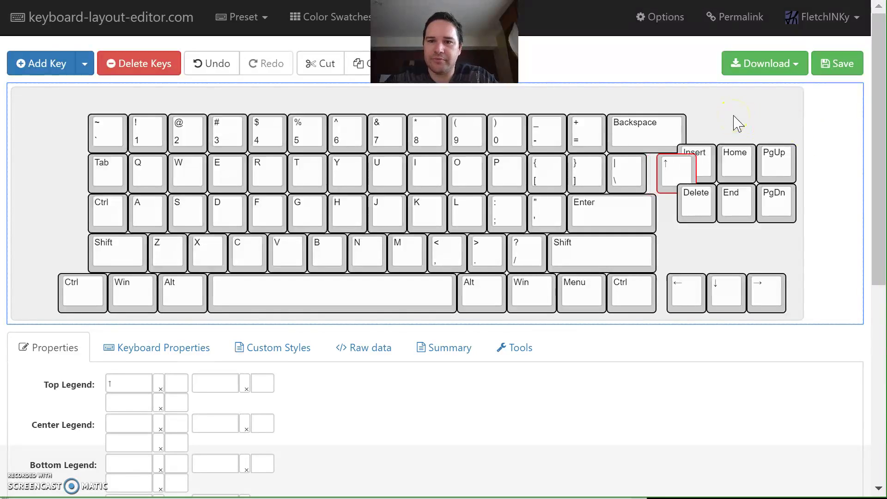
# - Return the up arrow key to its place directly above the down arrow key
pyautogui.press('Left')
pyautogui.press('Down')
pyautogui.press('Right')
pyautogui.press('Down')
pyautogui.press('Down')
pyautogui.press('Right')
pyautogui.press('Right')
pyautogui.press('Down')
pyautogui.press('Right')
pyautogui.press('Down')
pyautogui.press('Right')
pyautogui.press('Down')
pyautogui.press('Down')
pyautogui.press('Right')
pyautogui.press('Down')
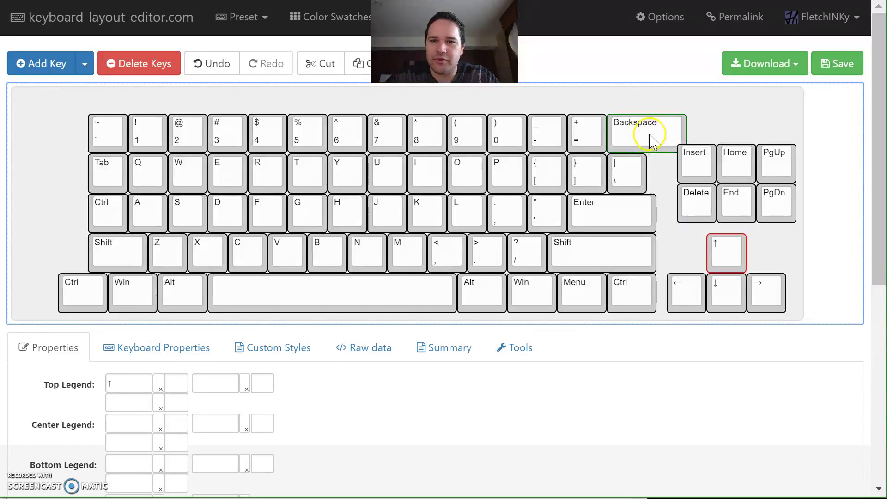
# - Narrow the Backspace key to 1.25 units
pyautogui.hotkey('shift', 'Left')
pyautogui.hotkey('shift', 'Left')
pyautogui.hotkey('shift', 'Left')
# - Try the narrowed Backspace key over the Menu and right Ctrl keys of the bottom row to compare their widths
pyautogui.press('Down')
pyautogui.press('Down')
pyautogui.press('Up')
pyautogui.press('Up')
pyautogui.press('Down')
pyautogui.press('Down')
pyautogui.press('Down')
pyautogui.press('Down')
pyautogui.press('Down')
pyautogui.press('Up')
pyautogui.press('Up')
pyautogui.press('Down')
pyautogui.press('Down')
pyautogui.press('Down')
pyautogui.press('Down')
pyautogui.press('Down')
pyautogui.press('Down')
pyautogui.press('Down')
pyautogui.press('Down')
pyautogui.press('Down')
pyautogui.press('Down')
pyautogui.press('Down')
pyautogui.press('Down')
pyautogui.press('Down')
pyautogui.press('Down')
pyautogui.press('Down')
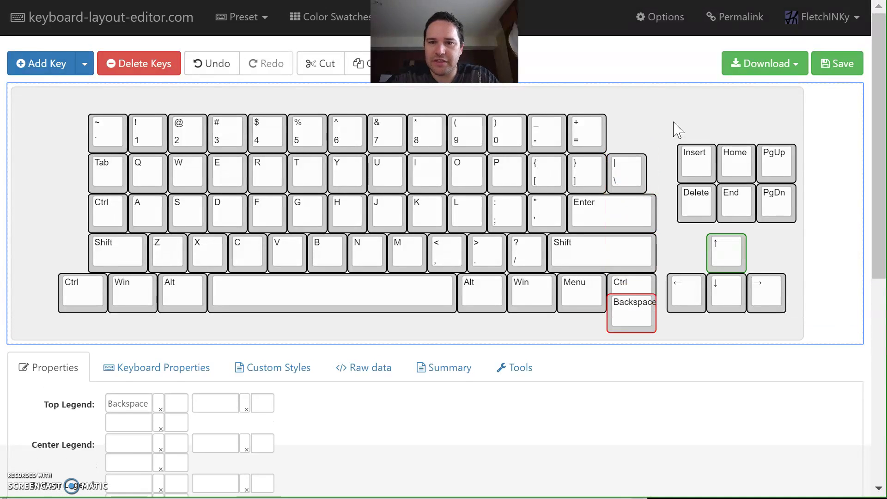
pyautogui.press('Up')
pyautogui.press('Left')
pyautogui.press('Left')
pyautogui.press('Left')
pyautogui.press('Left')
pyautogui.press('Left')
pyautogui.press('Left')
pyautogui.press('Right')
pyautogui.press('Right')
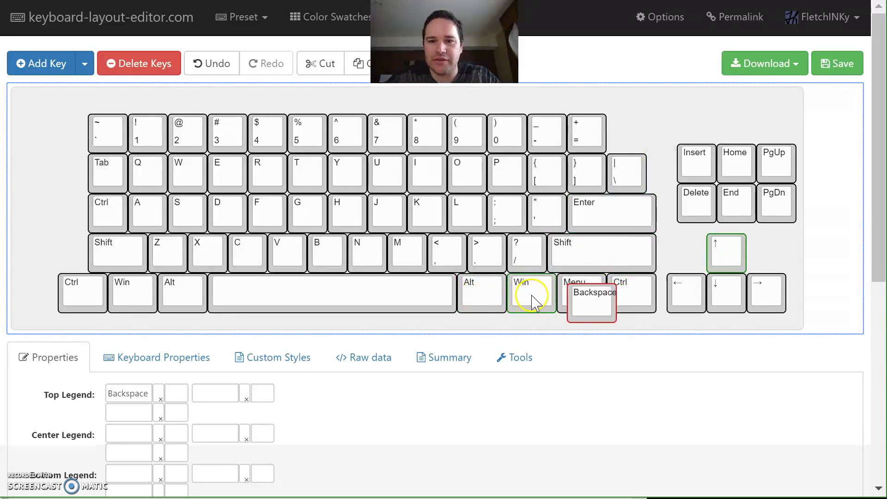
# - Return the Backspace key to the end of the number row, against the = key, and clear the selection
pyautogui.press('Right')
pyautogui.press('Right')
pyautogui.press('Right')
pyautogui.press('Right')
pyautogui.press('Up')
pyautogui.press('Up')
pyautogui.press('Up')
pyautogui.press('Up')
pyautogui.press('Up')
pyautogui.press('Up')
pyautogui.press('Up')
pyautogui.press('Up')
pyautogui.press('Up')
pyautogui.press('Up')
pyautogui.press('Up')
pyautogui.press('Up')
pyautogui.press('Up')
pyautogui.press('Up')
pyautogui.press('Up')
pyautogui.press('Up')
pyautogui.press('Up')
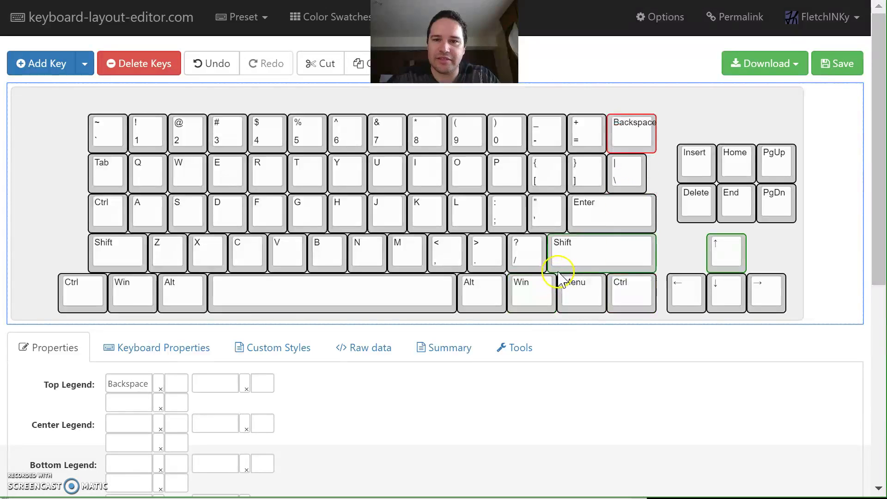
pyautogui.click(672, 121)
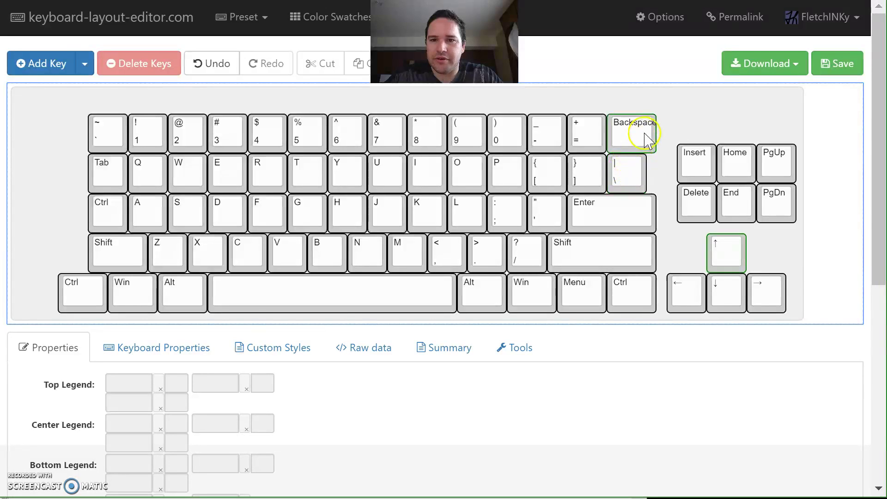
# - Widen the backslash key to 1.25 units so it lines up with the Backspace key above
pyautogui.click(635, 178)
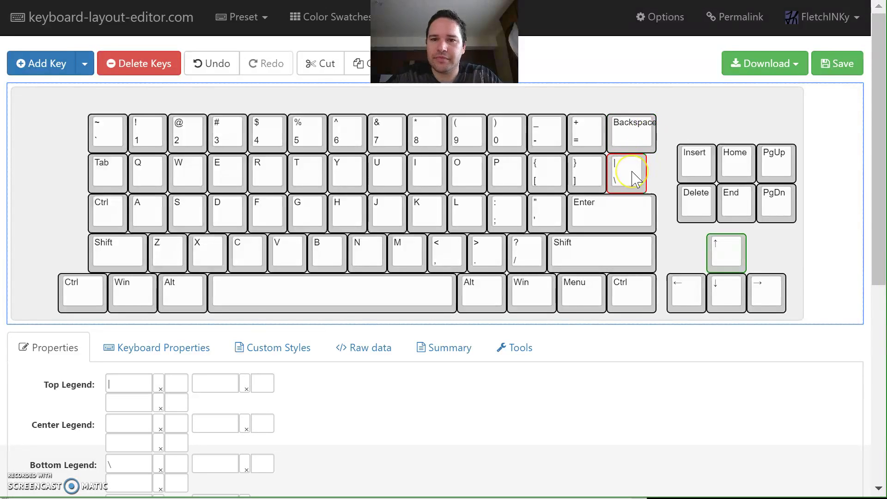
pyautogui.hotkey('shift', 'Right')
pyautogui.hotkey('shift', 'Left')
pyautogui.hotkey('shift', 'Right')
# - Examine the sizes of the right-hand modifiers, backslash, Enter, both Shift keys and the 5 key, ending with nothing selected
pyautogui.click(574, 287)
pyautogui.click(524, 286)
pyautogui.click(581, 292)
pyautogui.click(619, 295)
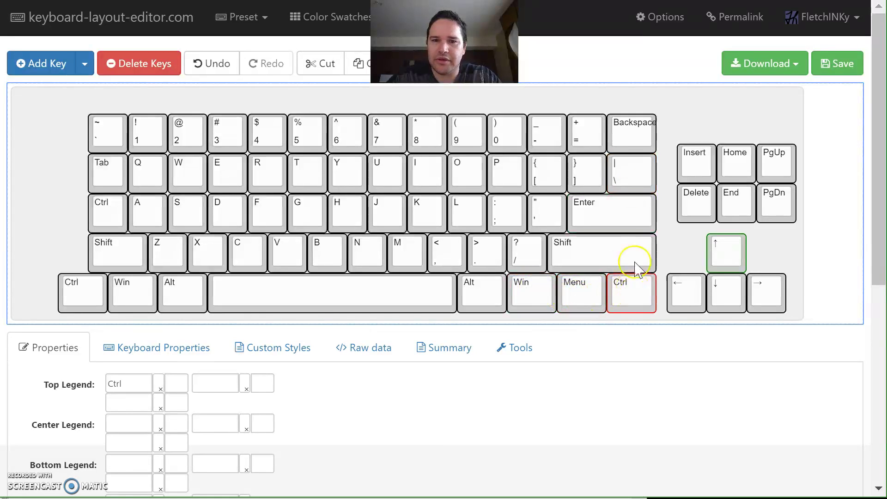
pyautogui.click(634, 177)
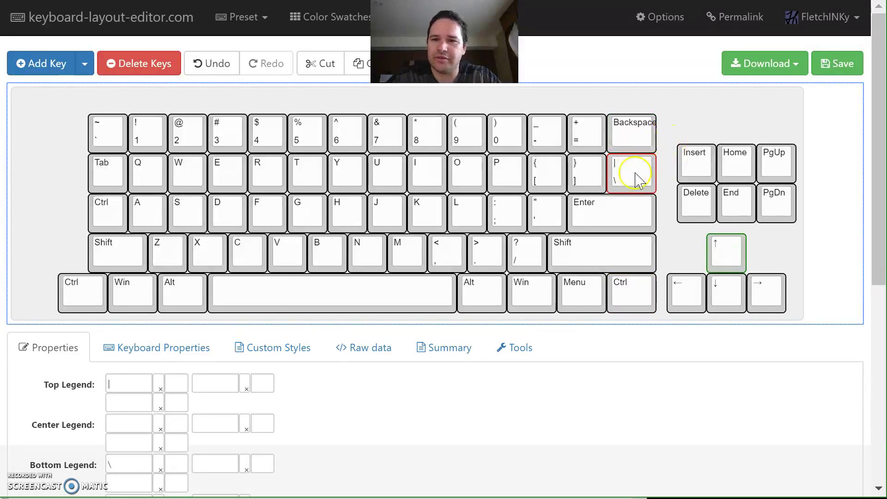
pyautogui.click(640, 218)
pyautogui.click(613, 261)
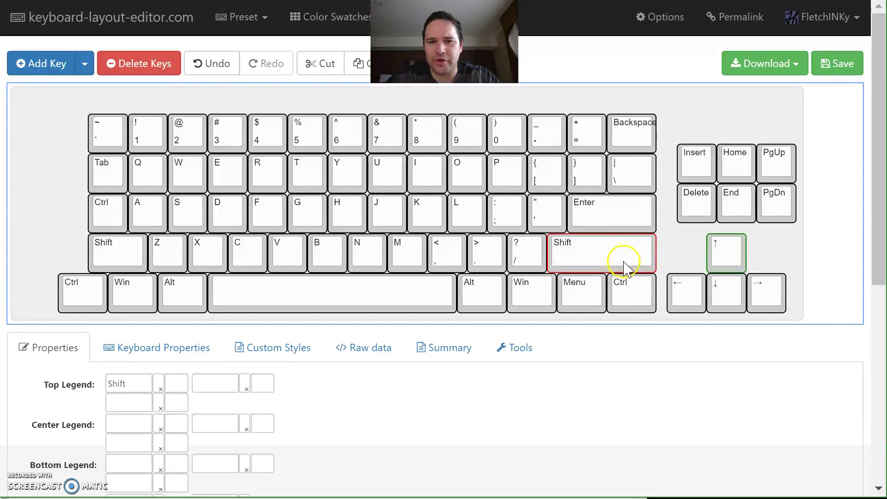
pyautogui.click(308, 137)
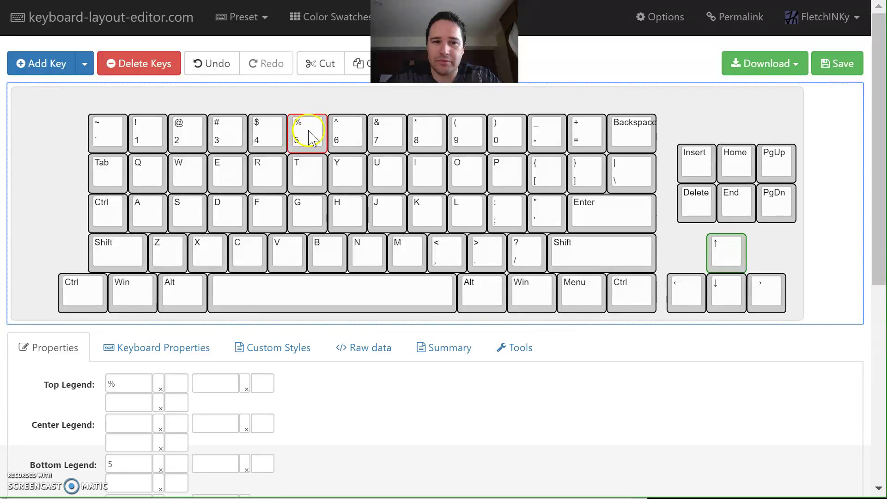
pyautogui.click(116, 259)
pyautogui.click(312, 132)
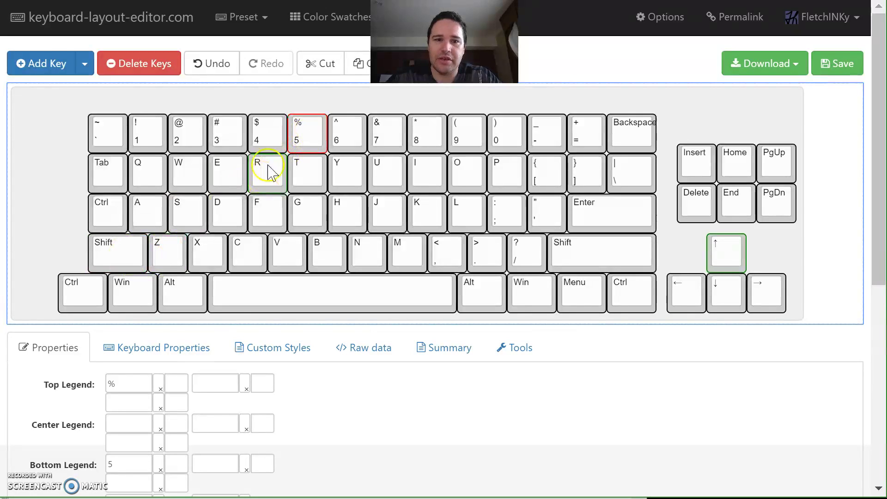
pyautogui.click(129, 253)
pyautogui.click(307, 134)
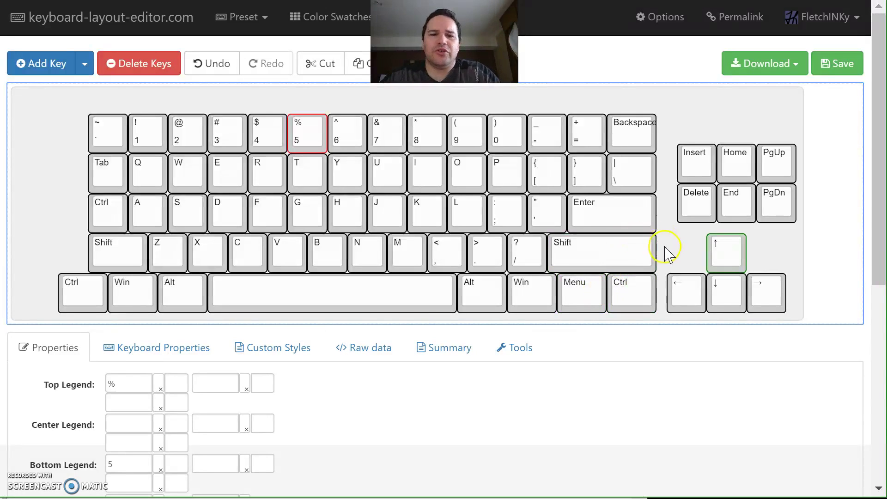
pyautogui.click(651, 254)
pyautogui.click(631, 296)
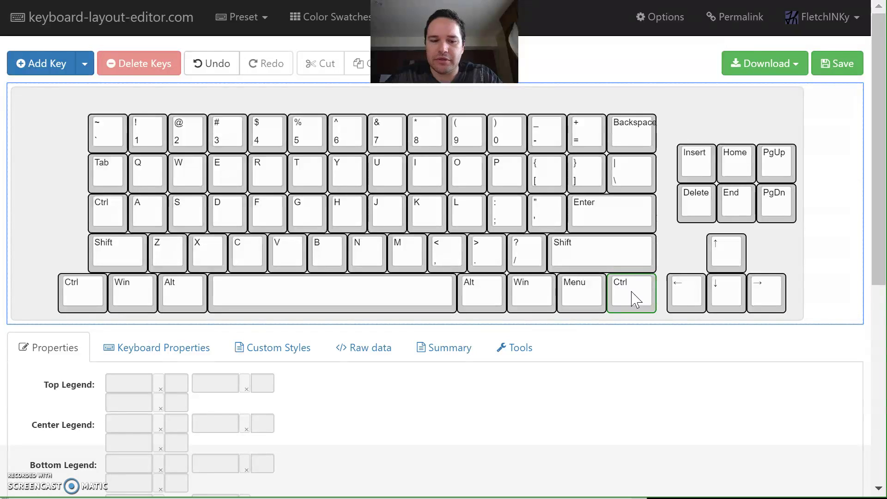
# - Delete the Ctrl, Menu and Win keys to the right of the spacebar
pyautogui.click(632, 296)
pyautogui.press('Delete')
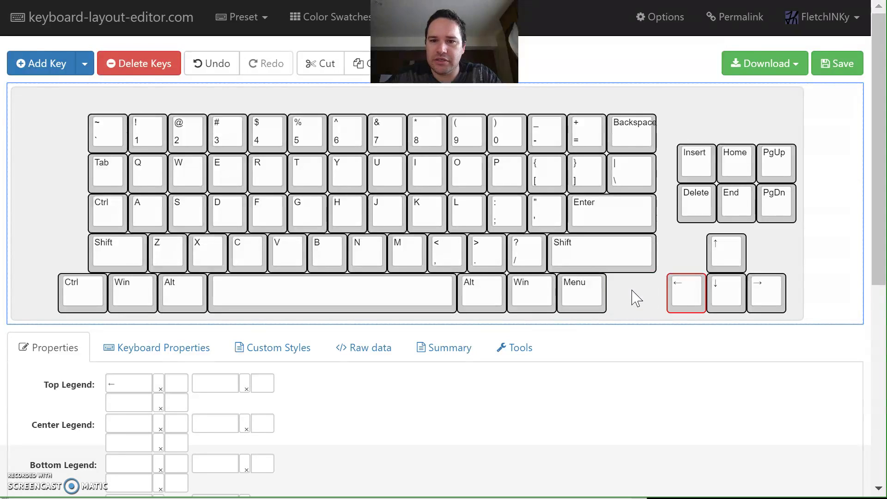
pyautogui.click(571, 298)
pyautogui.press('Delete')
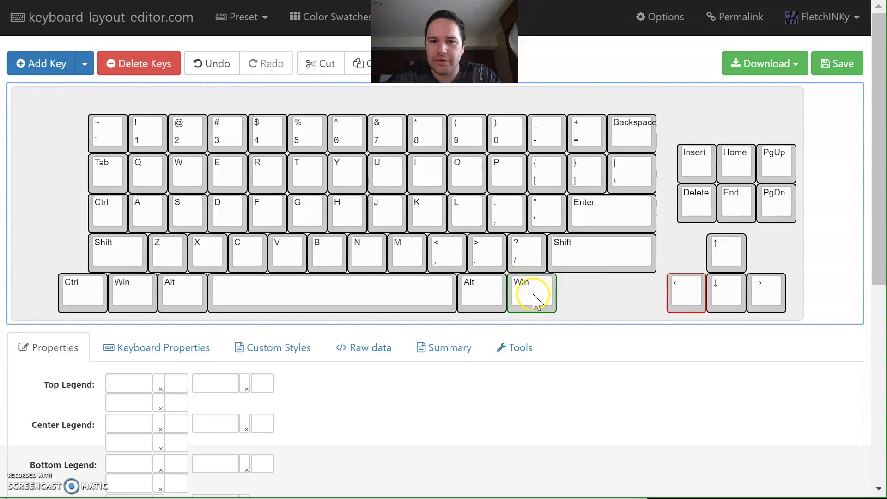
pyautogui.click(531, 294)
pyautogui.press('Delete')
# - Move the four arrow keys 3.25 units left beneath the Enter key and delete the overlapping right Shift key
pyautogui.moveTo(673, 319); pyautogui.dragTo(653, 325)
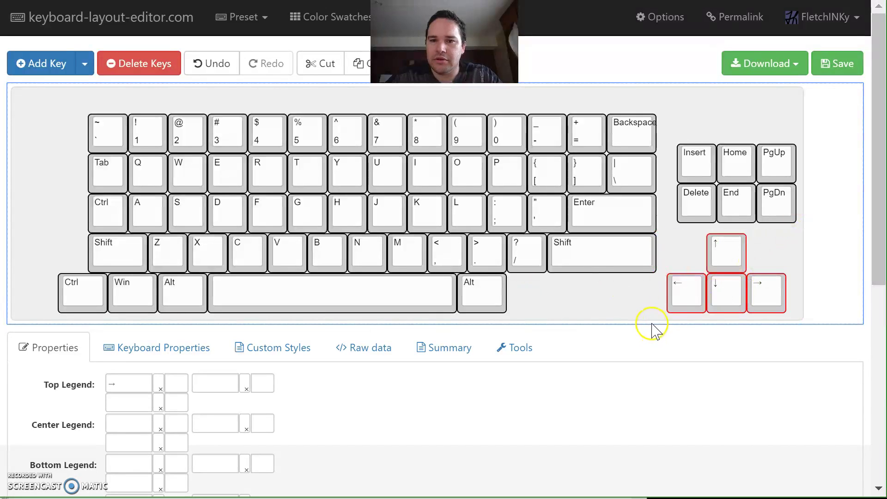
pyautogui.press('Left')
pyautogui.press('Left')
pyautogui.press('Left')
pyautogui.press('Left')
pyautogui.press('Left')
pyautogui.press('Left')
pyautogui.press('Left')
pyautogui.press('Left')
pyautogui.press('Left')
pyautogui.press('Left')
pyautogui.press('Left')
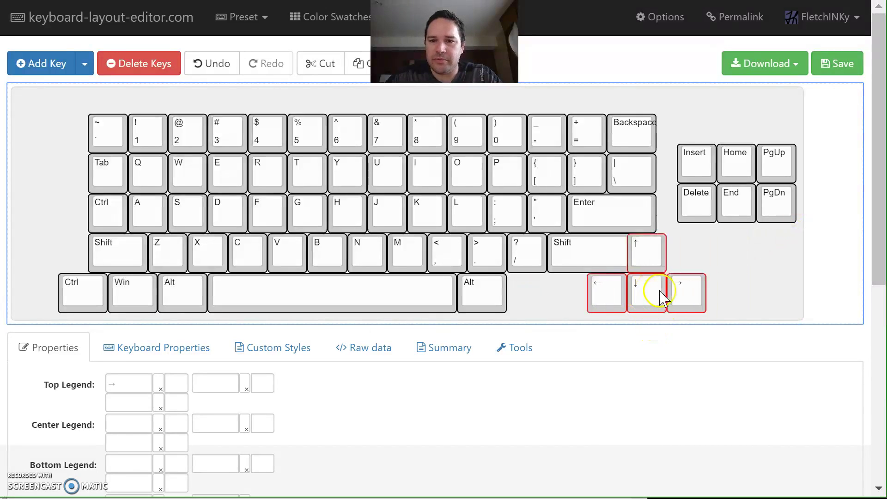
pyautogui.press('Left')
pyautogui.press('Left')
pyautogui.click(646, 264)
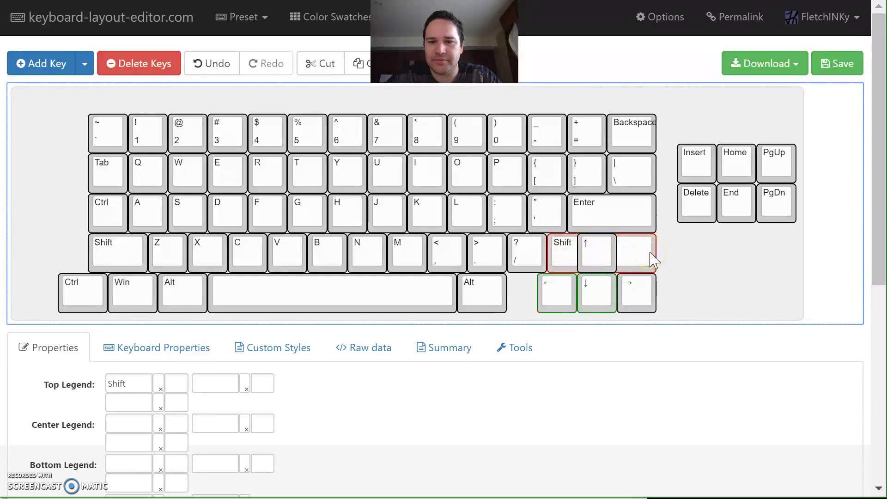
pyautogui.press('Delete')
# - Try the four arrow keys 0.75 units further left, directly against the / and right Alt keys
pyautogui.moveTo(683, 228); pyautogui.dragTo(530, 337)
pyautogui.press('Left')
pyautogui.press('Left')
pyautogui.press('Left')
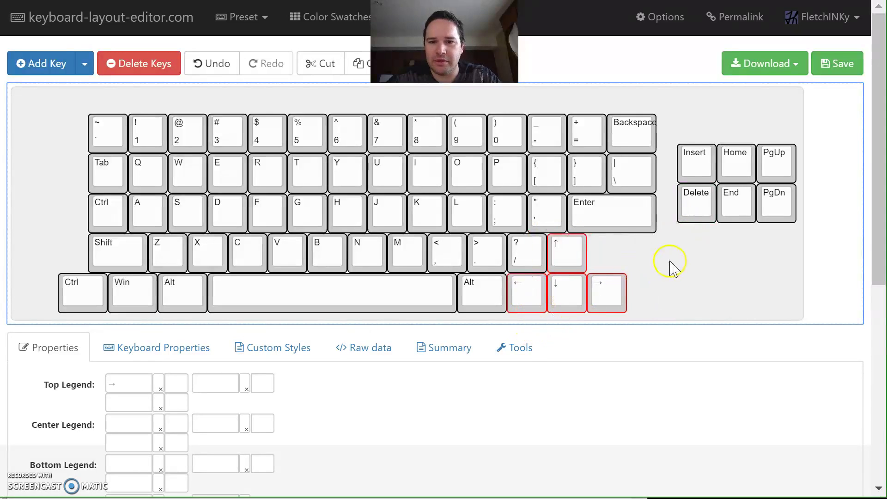
pyautogui.press('Right')
pyautogui.press('Right')
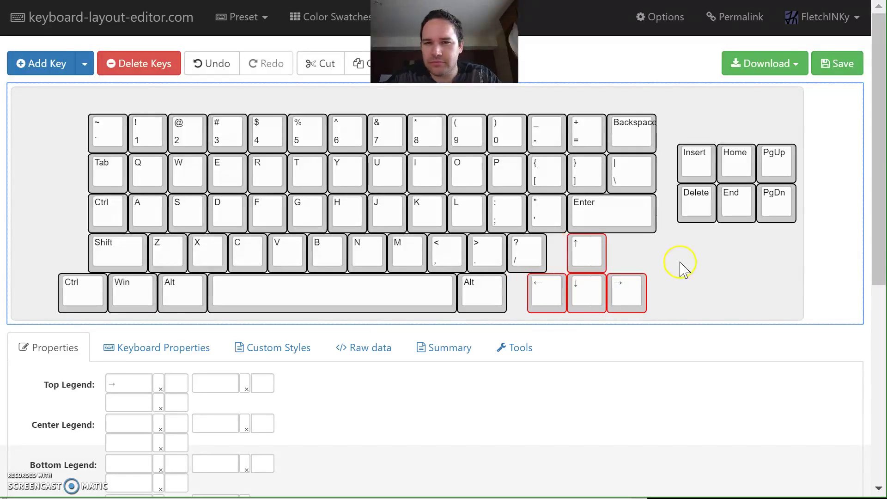
pyautogui.press('Left')
pyautogui.press('Left')
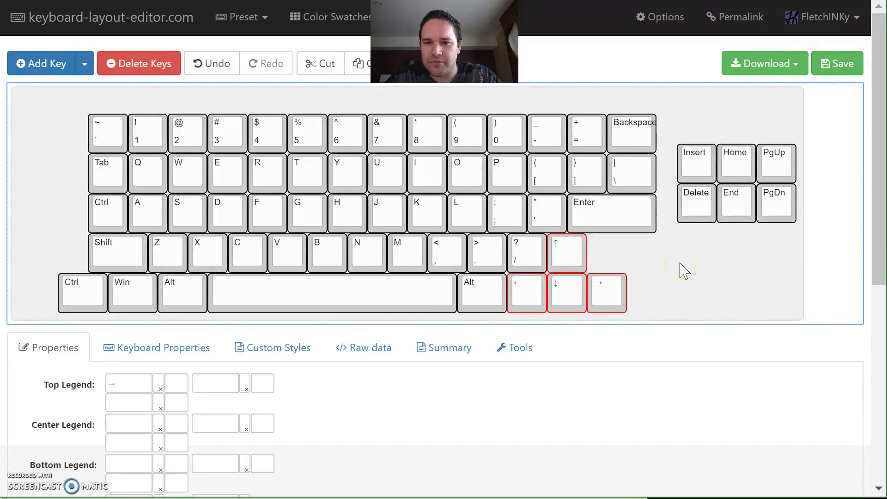
# - Try raised and offset positions for the arrow cluster, ending in the bottom two rows flush with the Enter key's right edge
pyautogui.press('Right')
pyautogui.press('Right')
pyautogui.press('Right')
pyautogui.press('Up')
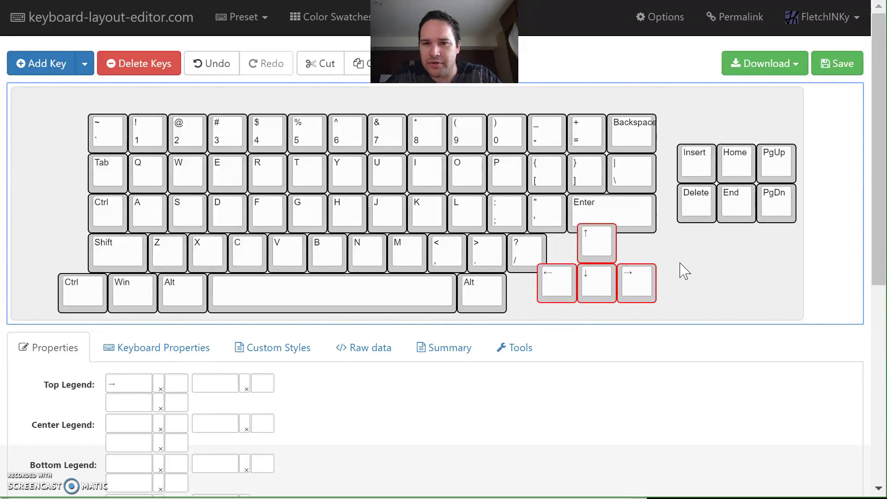
pyautogui.press('Up')
pyautogui.press('Up')
pyautogui.press('Up')
pyautogui.press('Up')
pyautogui.press('Down')
pyautogui.press('Down')
pyautogui.press('Down')
pyautogui.press('Down')
pyautogui.press('Down')
pyautogui.press('Right')
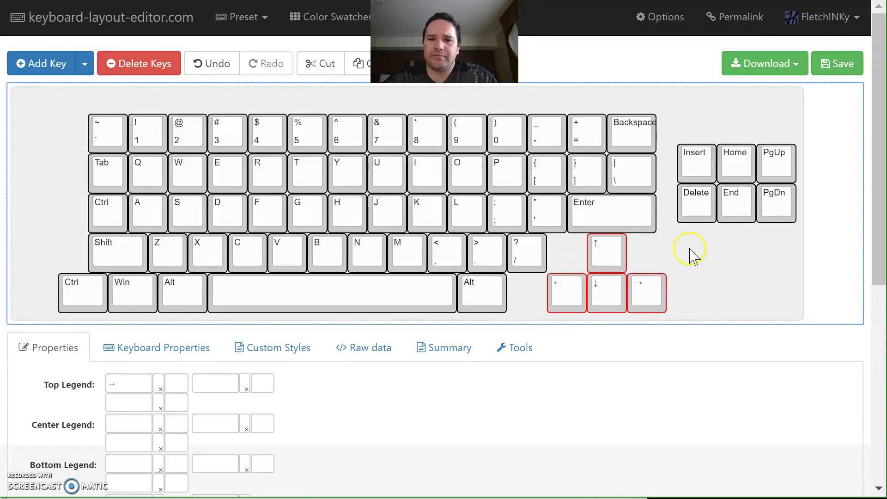
pyautogui.press('Left')
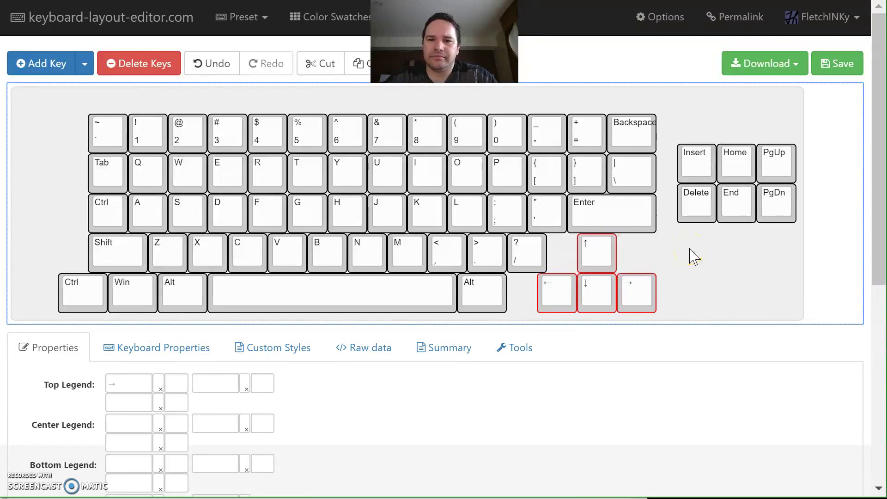
# - Try the four arrow keys 0.75 units further left, directly against the / and right Alt keys
pyautogui.press('Left')
pyautogui.press('Left')
pyautogui.press('Left')
pyautogui.moveTo(692, 256); pyautogui.dragTo(747, 218)
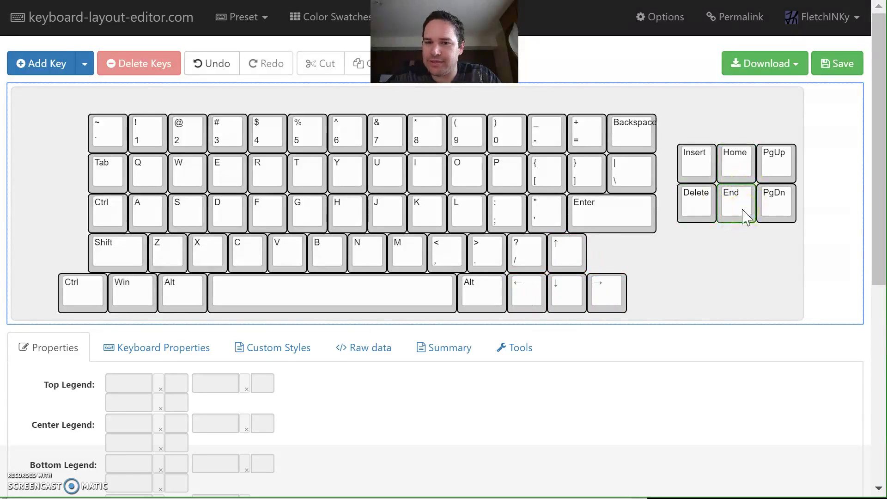
# - Move the four arrow keys back 0.75 units right, flush with the Enter key's right edge
pyautogui.moveTo(645, 223); pyautogui.dragTo(528, 323)
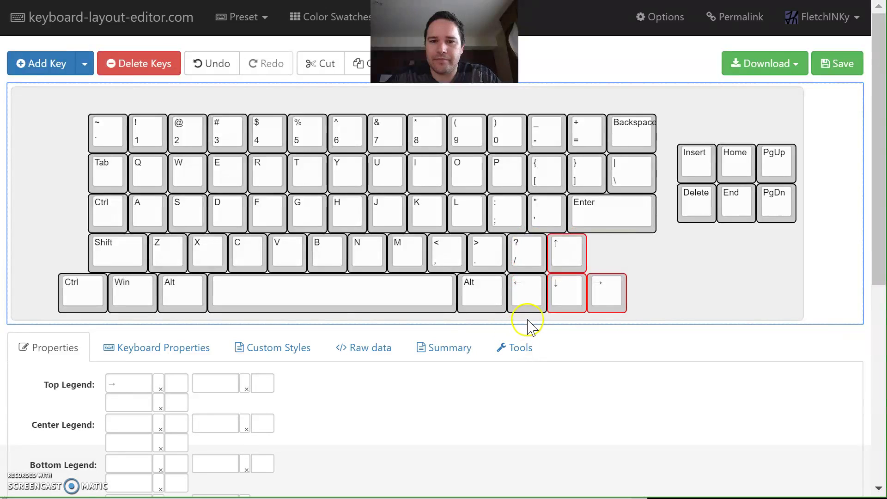
pyautogui.press('Right')
pyautogui.press('Right')
pyautogui.click(531, 293)
pyautogui.moveTo(673, 231); pyautogui.dragTo(513, 323)
pyautogui.press('Right')
pyautogui.press('Right')
pyautogui.press('Left')
pyautogui.press('Left')
pyautogui.press('Right')
pyautogui.click(721, 264)
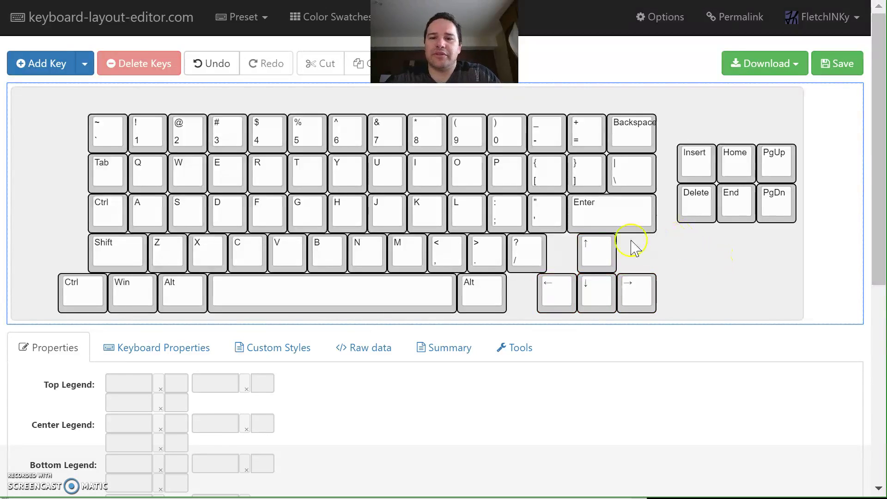
pyautogui.click(600, 217)
pyautogui.click(641, 113)
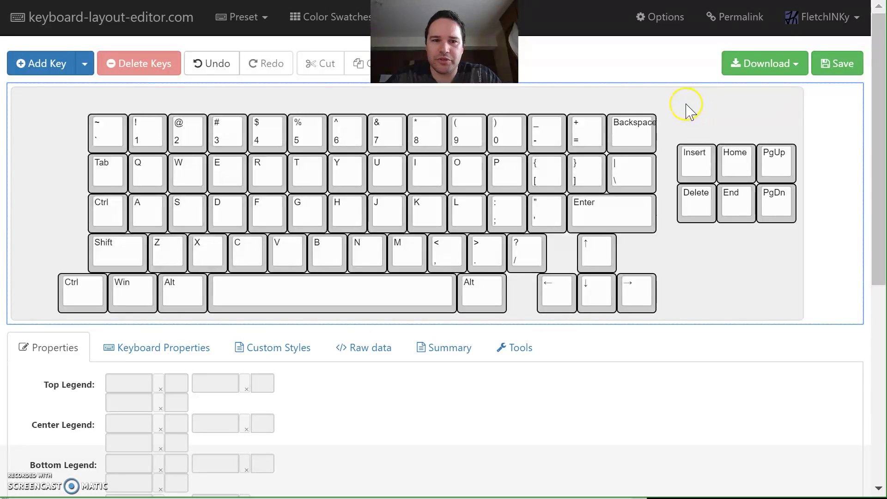
pyautogui.click(253, 294)
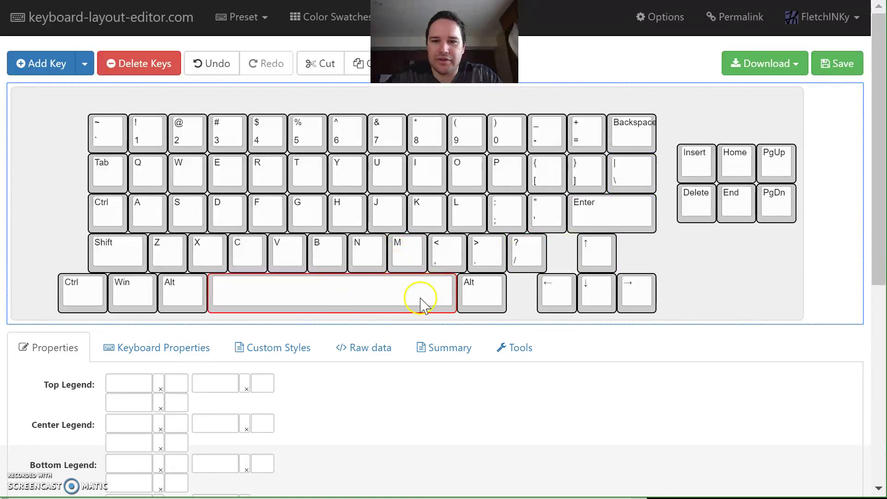
# - Move the left Ctrl, Win and Alt keys 0.75 units right, flush with the left edge of the Shift key
pyautogui.moveTo(42, 267); pyautogui.dragTo(222, 316)
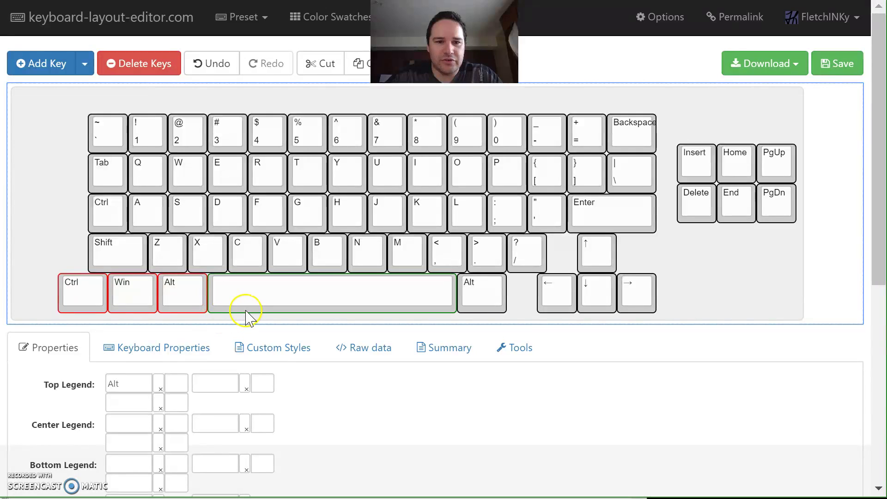
pyautogui.press('Right')
pyautogui.press('Right')
pyautogui.press('Right')
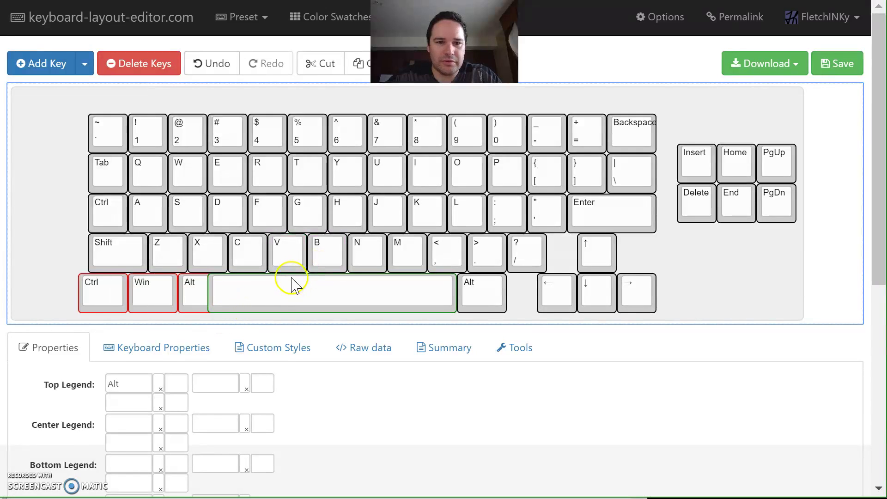
# - Shrink the spacebar to 2.75 units wide and move it 0.75 units right, directly against the left Alt key
pyautogui.click(308, 294)
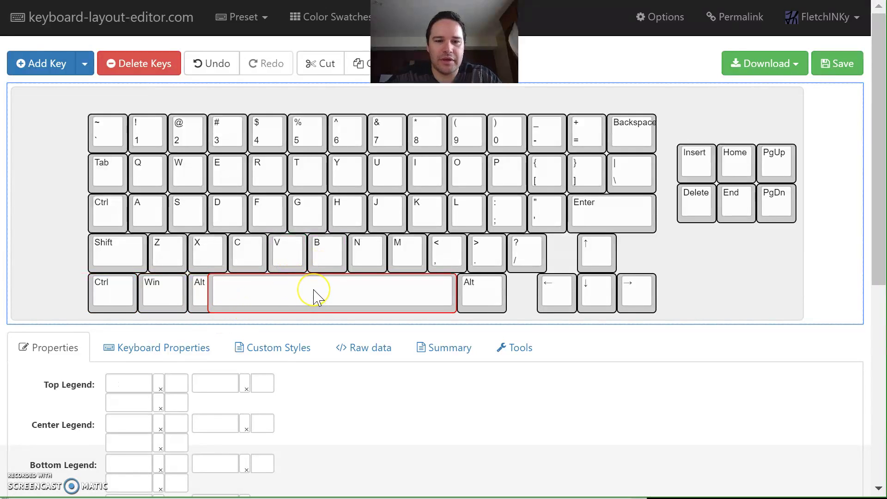
pyautogui.hotkey('shift', 'Left')
pyautogui.hotkey('shift', 'Left')
pyautogui.hotkey('shift', 'Left')
pyautogui.hotkey('shift', 'Left')
pyautogui.hotkey('shift', 'Left')
pyautogui.hotkey('shift', 'Left')
pyautogui.hotkey('shift', 'Left')
pyautogui.hotkey('shift', 'Left')
pyautogui.hotkey('shift', 'Left')
pyautogui.hotkey('shift', 'Left')
pyautogui.hotkey('shift', 'Left')
pyautogui.hotkey('shift', 'Left')
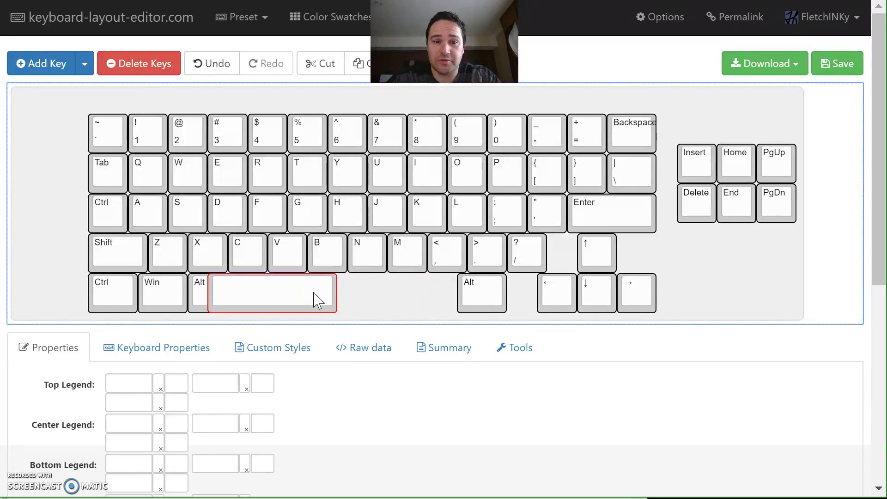
pyautogui.press('Right')
pyautogui.press('Right')
pyautogui.press('Right')
pyautogui.hotkey('shift', 'Left')
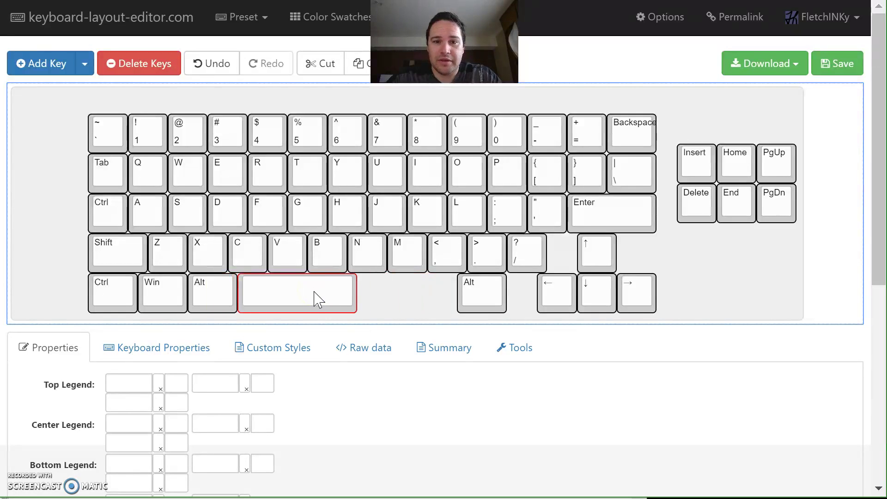
pyautogui.hotkey('shift', 'Left')
# - Try the shortened spacebar 4.5 units further right over the right Alt key, then return it beside the left Alt key
pyautogui.press('Right')
pyautogui.press('Right')
pyautogui.press('Right')
pyautogui.press('Right')
pyautogui.press('Right')
pyautogui.press('Right')
pyautogui.press('Right')
pyautogui.press('Right')
pyautogui.press('Right')
pyautogui.press('Right')
pyautogui.press('Right')
pyautogui.press('Right')
pyautogui.press('Right')
pyautogui.press('Right')
pyautogui.press('Right')
pyautogui.press('Right')
pyautogui.press('Right')
pyautogui.press('Right')
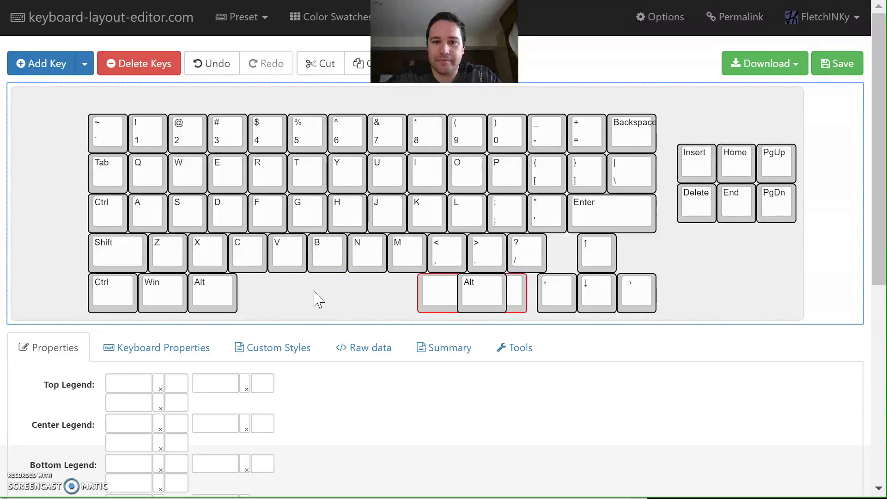
pyautogui.press('Left')
pyautogui.press('Left')
pyautogui.press('Left')
pyautogui.press('Left')
pyautogui.press('Left')
pyautogui.press('Left')
pyautogui.press('Left')
pyautogui.press('Left')
pyautogui.press('Left')
pyautogui.press('Left')
pyautogui.press('Left')
pyautogui.press('Left')
pyautogui.press('Left')
pyautogui.press('Left')
pyautogui.press('Left')
pyautogui.press('Left')
pyautogui.press('Left')
pyautogui.press('Left')
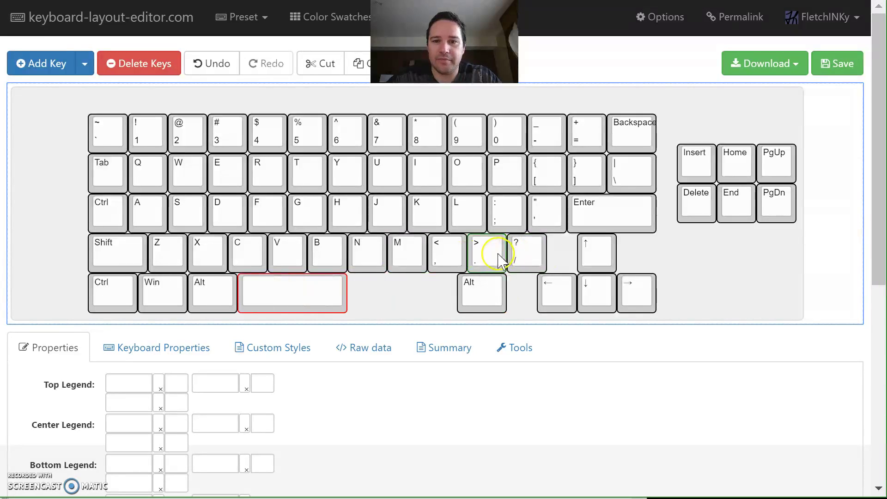
pyautogui.hotkey('shift', 'Left')
pyautogui.hotkey('shift', 'Right')
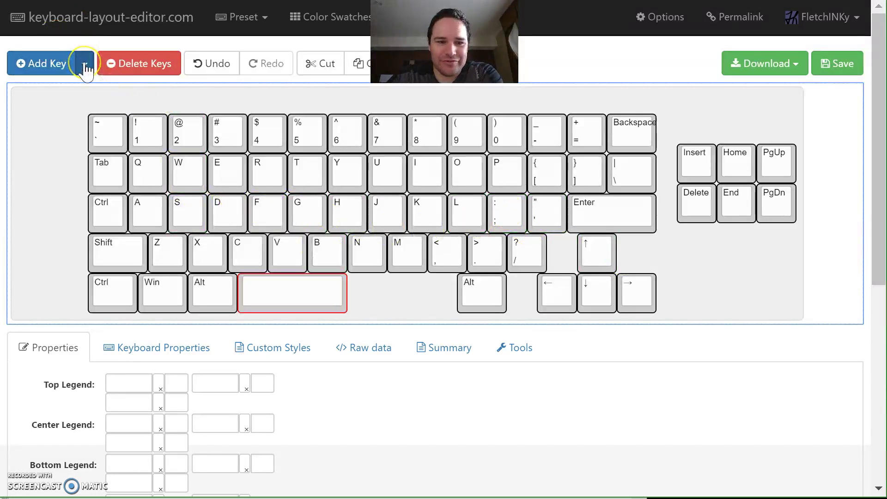
# - Open a fresh editor page and load the ANSI 104 preset
pyautogui.click(153, 20)
pyautogui.rightClick(155, 20)
pyautogui.click(199, 27)
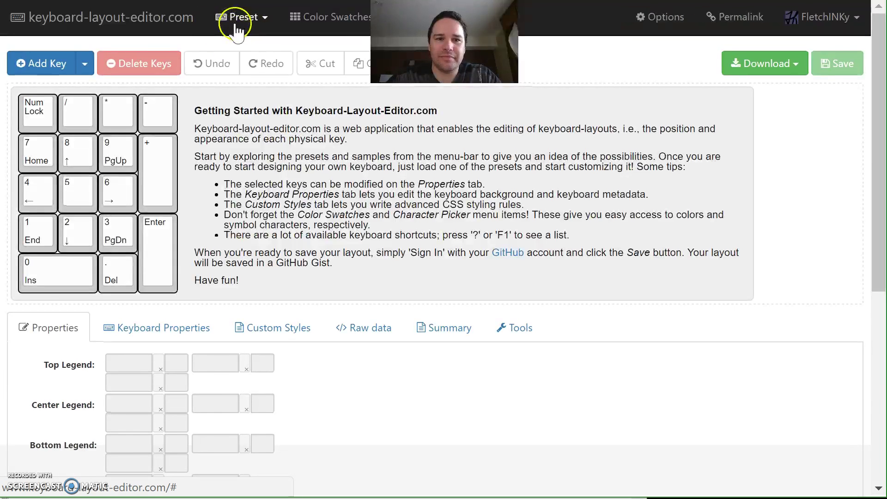
pyautogui.click(240, 17)
pyautogui.click(270, 88)
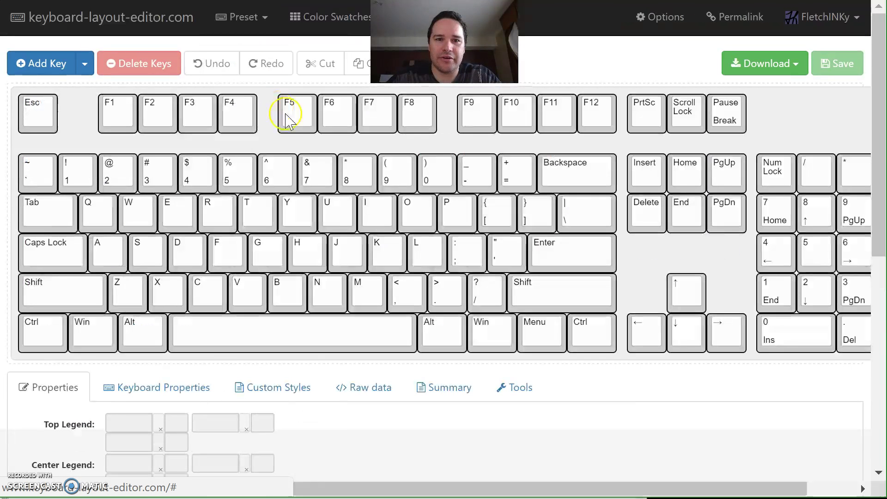
# - Delete the navigation and arrow clusters and the whole top row from Esc to Pause
pyautogui.moveTo(622, 239); pyautogui.dragTo(411, 376)
pyautogui.click(535, 245)
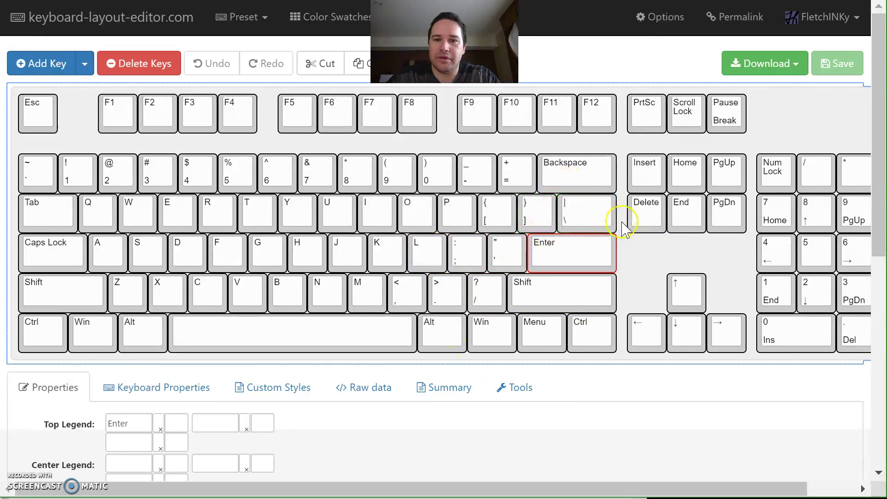
pyautogui.moveTo(622, 147); pyautogui.dragTo(754, 364)
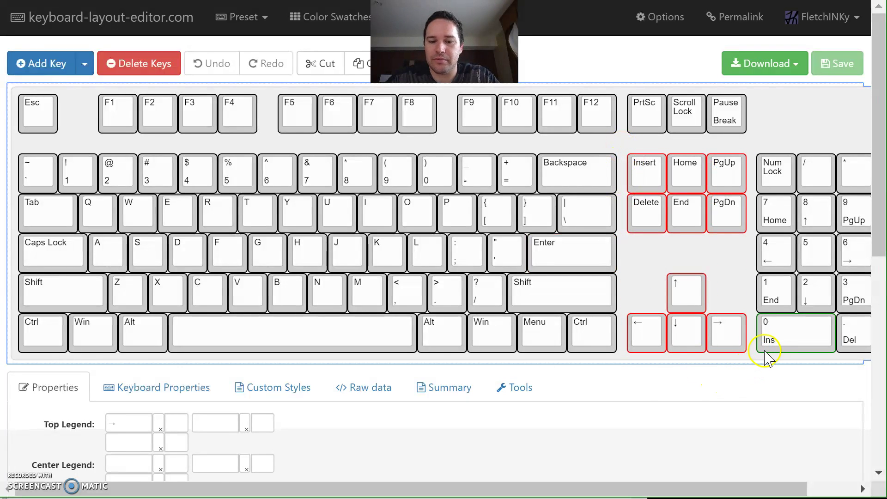
pyautogui.press('Delete')
pyautogui.moveTo(759, 135); pyautogui.dragTo(2, 86)
pyautogui.press('Delete')
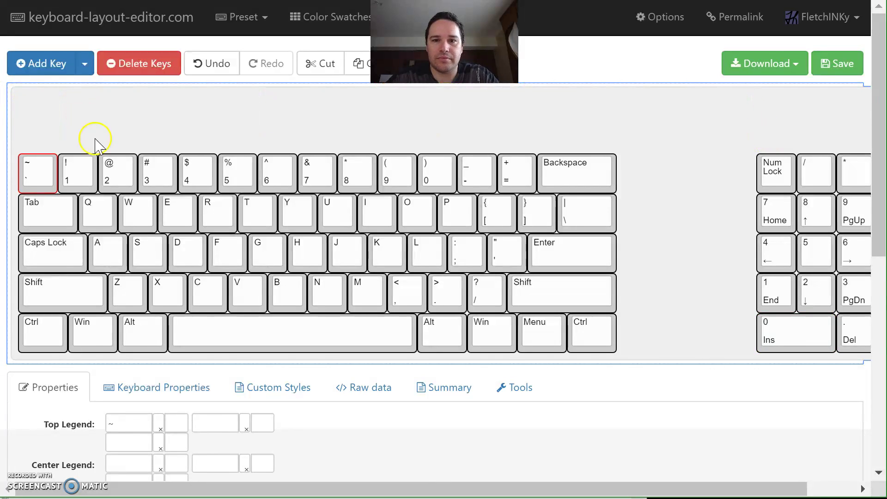
# - Delete the numpad's Num Lock, /, 7, 8, 4, 5, 1 and 2 keys
pyautogui.click(734, 179)
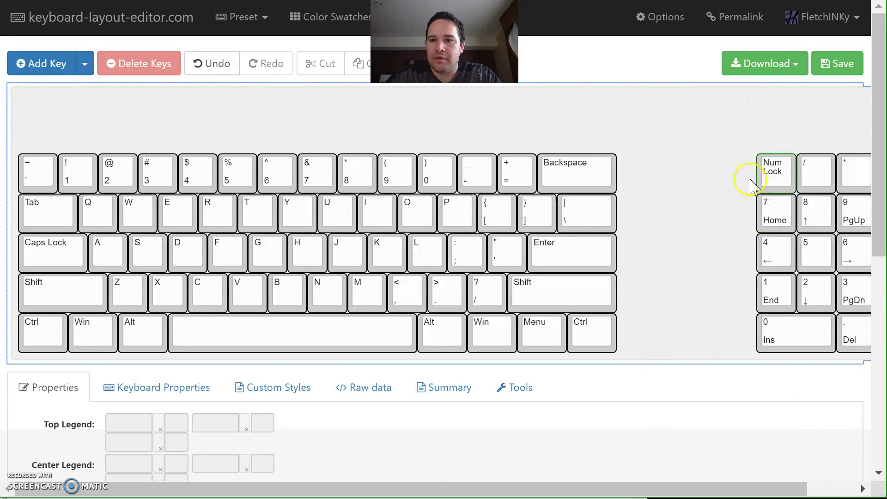
pyautogui.moveTo(738, 139); pyautogui.dragTo(859, 319)
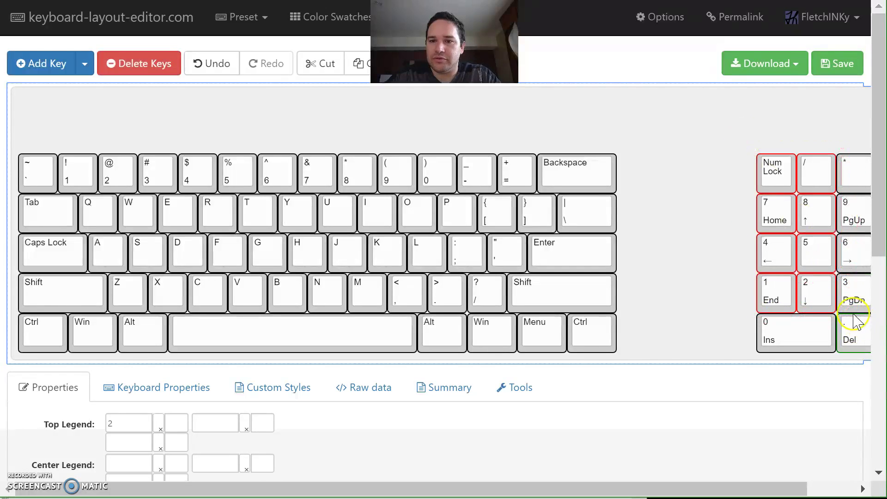
pyautogui.press('Delete')
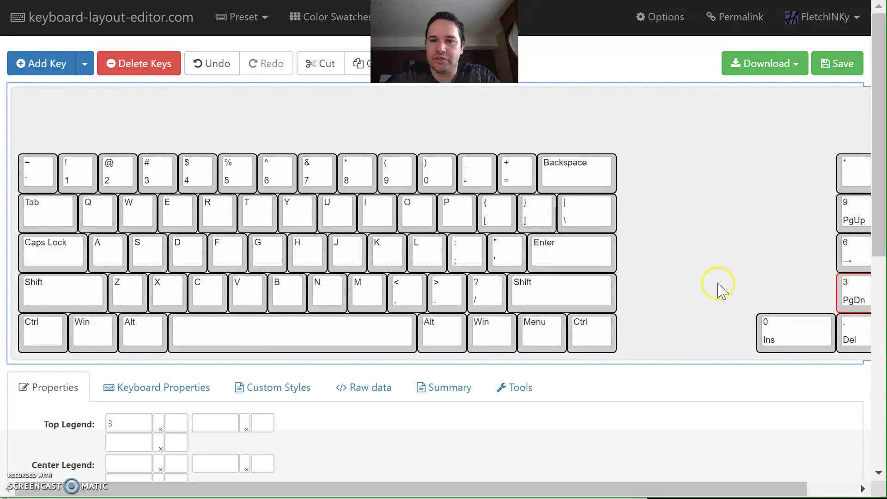
# - Move the numpad 0 key 0.75 units left
pyautogui.moveTo(787, 334); pyautogui.dragTo(784, 330)
pyautogui.click(785, 330)
pyautogui.press('Left')
pyautogui.press('Left')
pyautogui.press('Left')
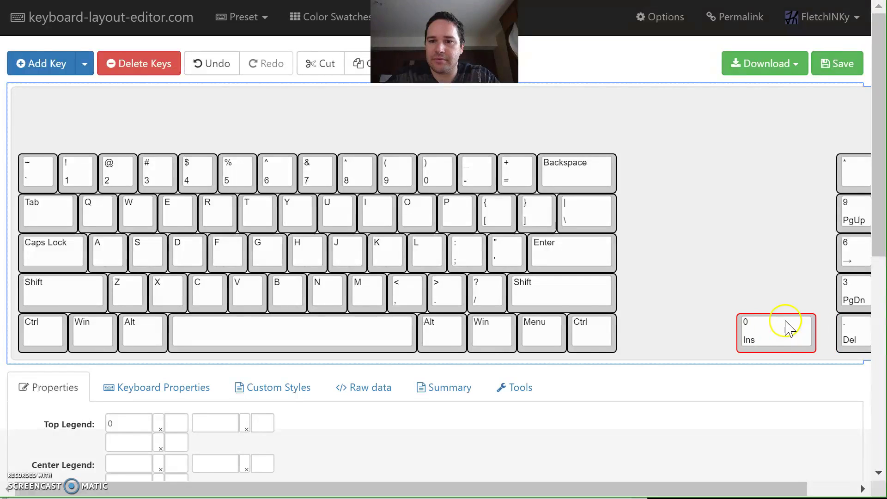
# - Move the Enter and right Shift keys 4.75 units right, flush with the numpad 0 key's right edge
pyautogui.moveTo(629, 218); pyautogui.dragTo(501, 344)
pyautogui.press('Right')
pyautogui.press('Right')
pyautogui.press('Right')
pyautogui.press('Right')
pyautogui.press('Right')
pyautogui.press('Right')
pyautogui.press('Right')
pyautogui.press('Right')
pyautogui.press('Right')
pyautogui.press('Right')
pyautogui.press('Right')
pyautogui.press('Right')
pyautogui.press('Right')
pyautogui.press('Right')
pyautogui.press('Right')
pyautogui.press('Right')
pyautogui.press('Right')
pyautogui.press('Right')
pyautogui.press('Right')
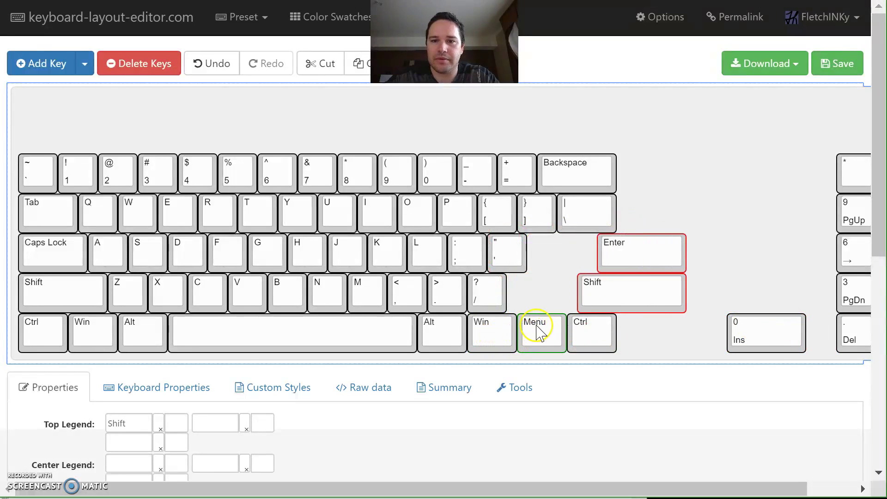
pyautogui.press('Left')
pyautogui.press('Left')
pyautogui.press('Left')
# - Move the right Ctrl key 2.25 units right, toward the numpad 0 key
pyautogui.moveTo(628, 279); pyautogui.dragTo(565, 360)
pyautogui.press('Right')
pyautogui.press('Right')
pyautogui.press('Right')
pyautogui.press('Right')
pyautogui.press('Right')
pyautogui.press('Right')
pyautogui.press('Right')
pyautogui.press('Right')
pyautogui.press('Right')
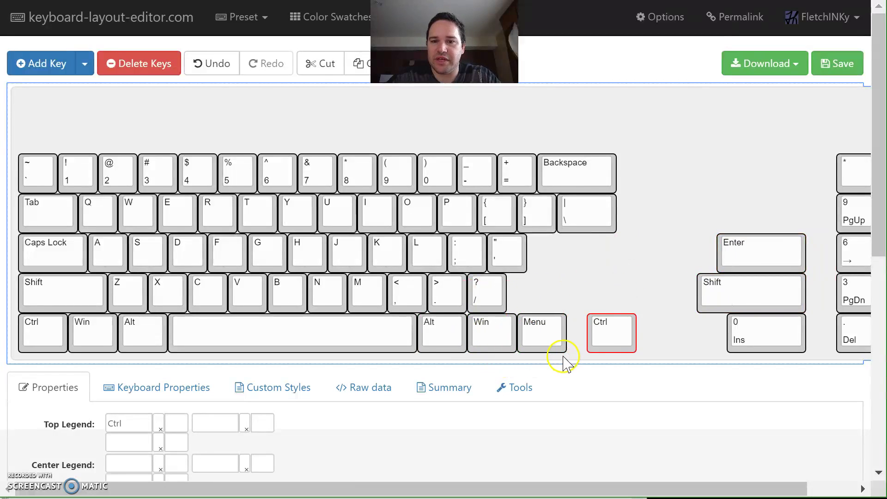
# - Delete the Alt, Win and Menu keys right of the spacebar and the Ctrl, Win and Alt keys left of it
pyautogui.moveTo(418, 372); pyautogui.dragTo(398, 367)
pyautogui.press('Delete')
pyautogui.moveTo(185, 298); pyautogui.dragTo(6, 362)
pyautogui.press('Delete')
# - Move the left Shift key 2.5 units down, below the spacebar row
pyautogui.click(76, 293)
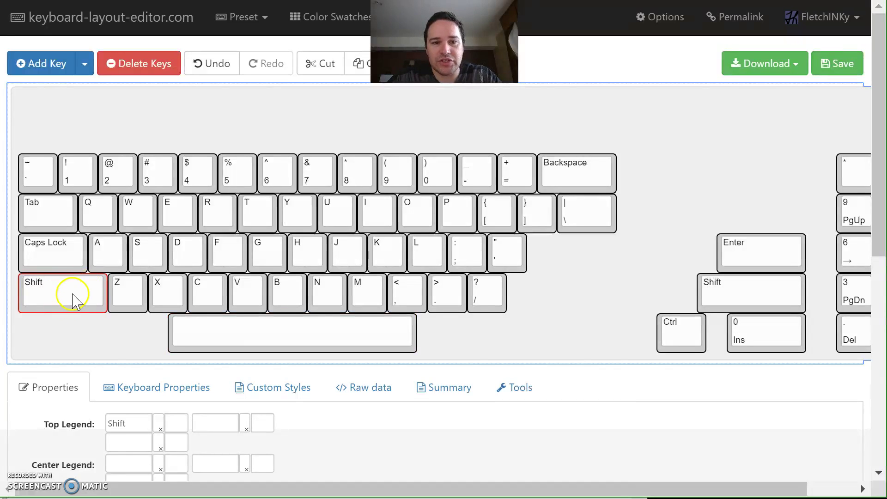
pyautogui.press('Down')
pyautogui.press('Down')
pyautogui.press('Down')
pyautogui.press('Down')
pyautogui.press('Down')
pyautogui.press('Down')
pyautogui.press('Down')
pyautogui.press('Down')
pyautogui.press('Down')
pyautogui.press('Down')
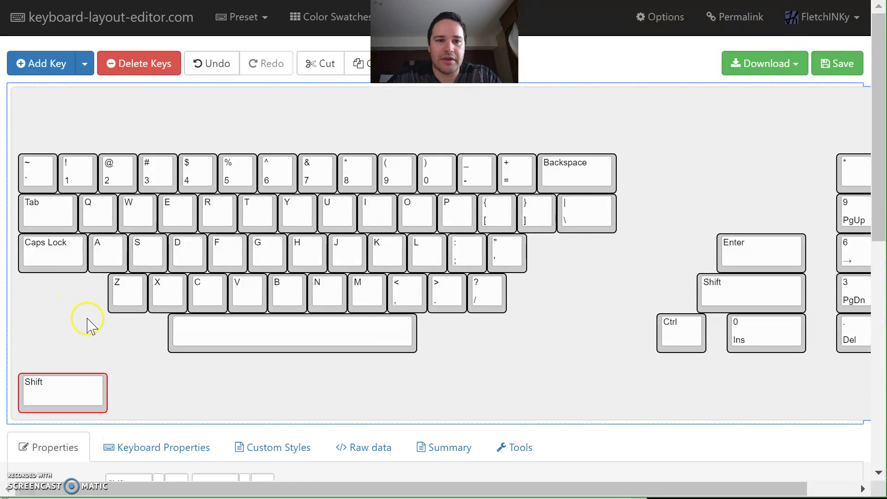
pyautogui.click(88, 323)
pyautogui.click(65, 395)
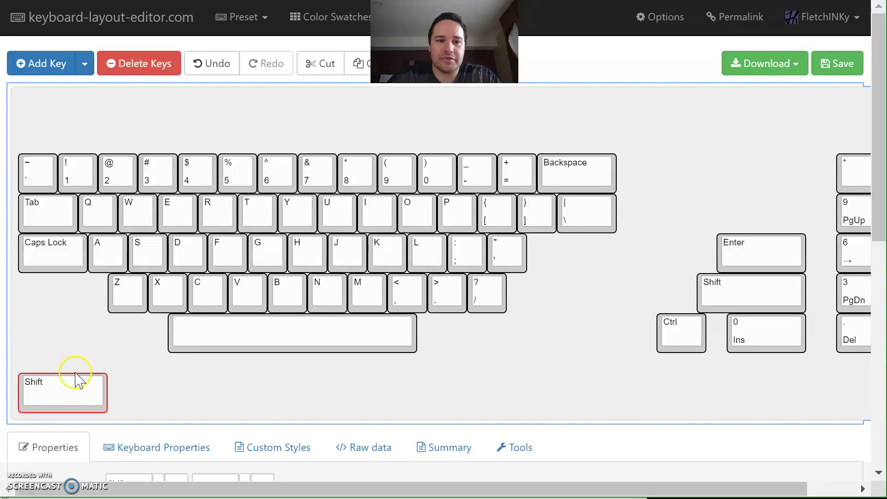
# - Move the left Shift key 0.75 units right and 1.25 units up, to just left of the spacebar
pyautogui.press('Right')
pyautogui.press('Right')
pyautogui.press('Right')
pyautogui.press('Up')
pyautogui.press('Up')
pyautogui.press('Right')
pyautogui.press('Up')
pyautogui.press('Right')
pyautogui.press('Up')
pyautogui.press('Right')
pyautogui.press('Up')
pyautogui.press('Right')
pyautogui.press('Up')
pyautogui.press('Right')
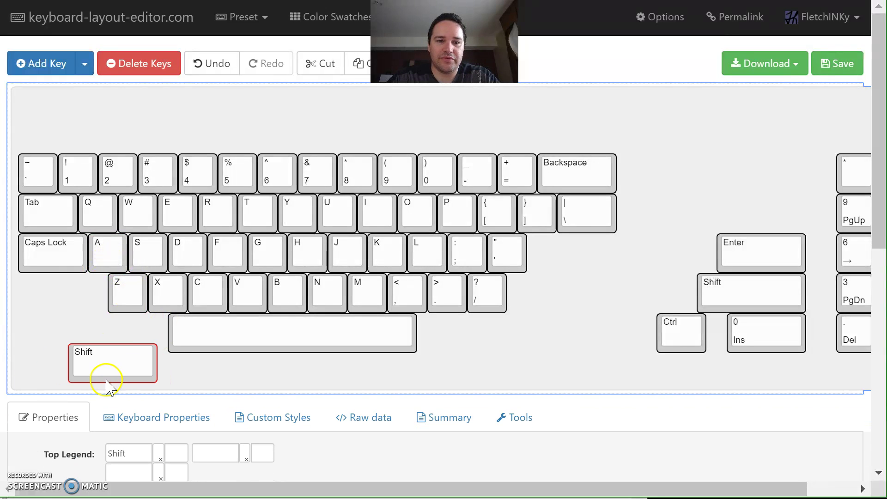
pyautogui.press('Up')
pyautogui.press('Right')
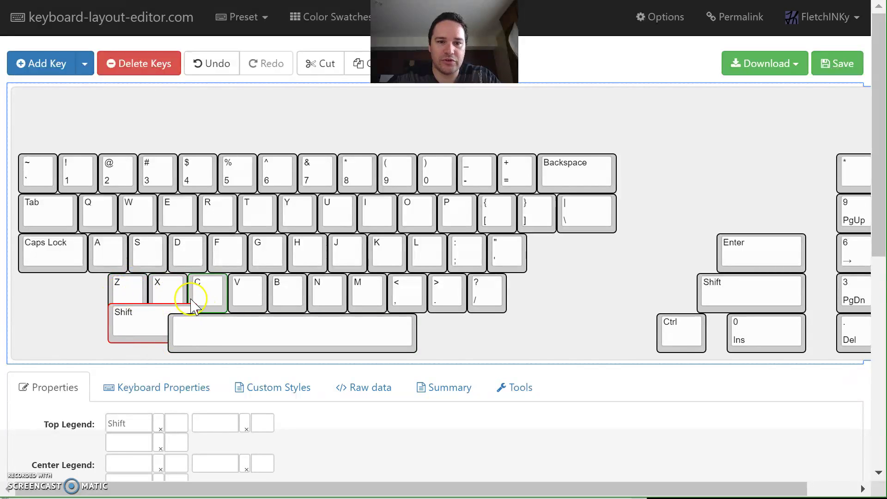
pyautogui.press('Right')
pyautogui.press('Left')
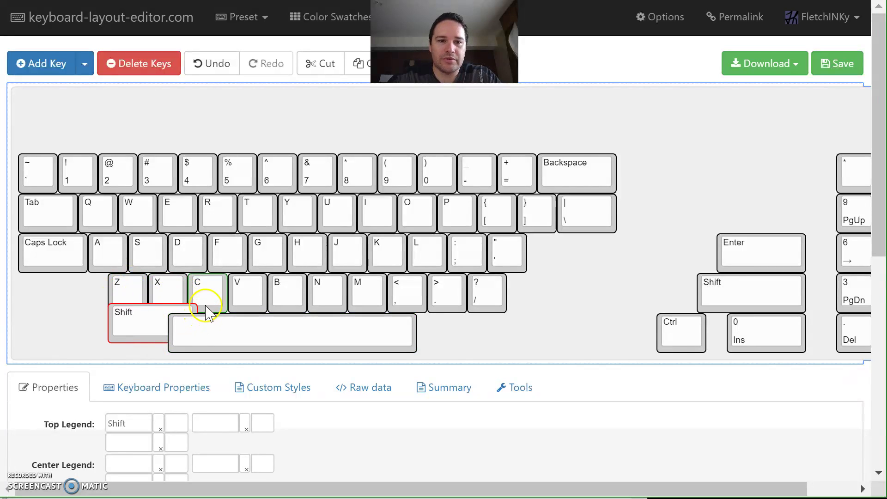
pyautogui.press('Left')
pyautogui.press('Down')
pyautogui.press('Down')
pyautogui.press('Left')
pyautogui.press('Left')
pyautogui.press('Left')
pyautogui.press('Left')
pyautogui.press('Left')
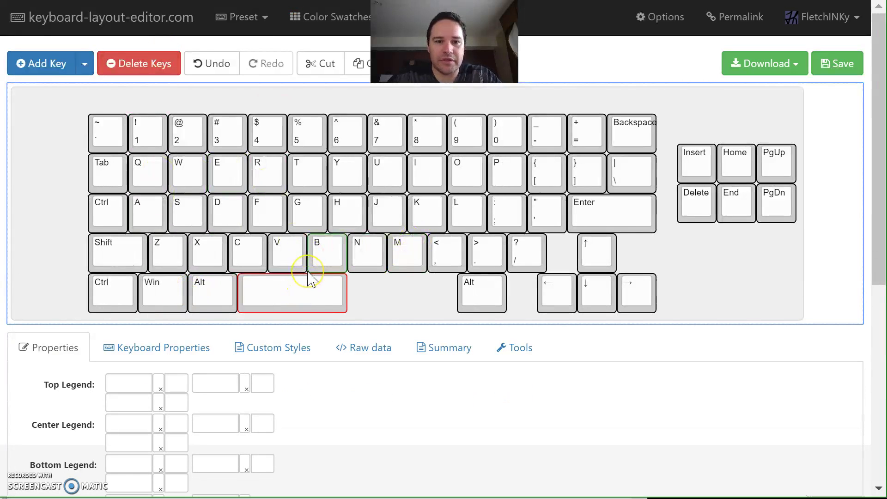
# - In the first layout, shrink the space key to 2.25 units and set it flush against the left Alt key
pyautogui.press('Left')
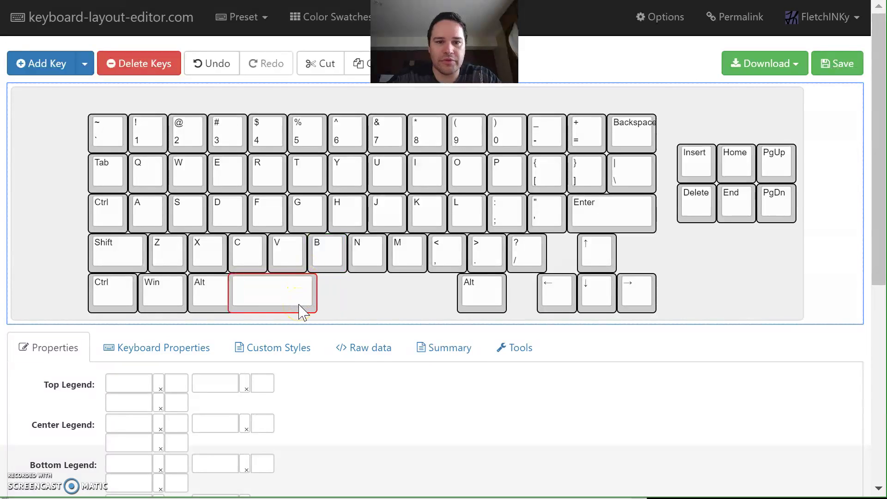
pyautogui.press('Right')
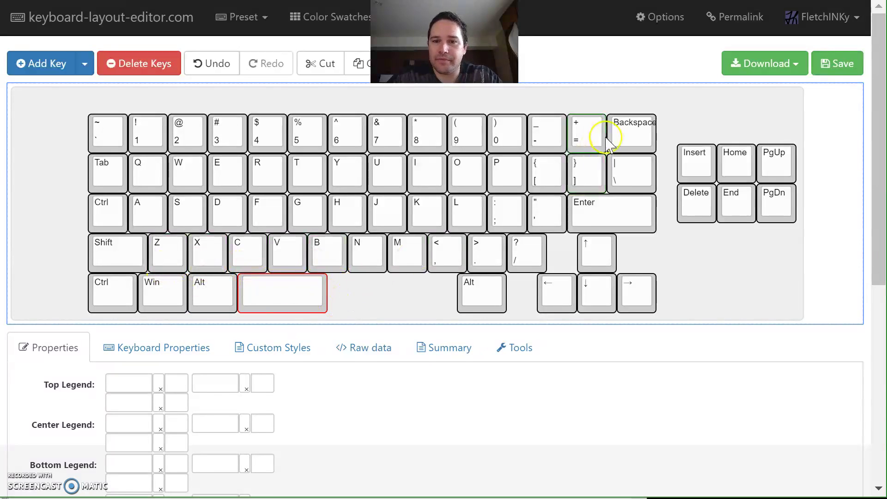
pyautogui.click(622, 135)
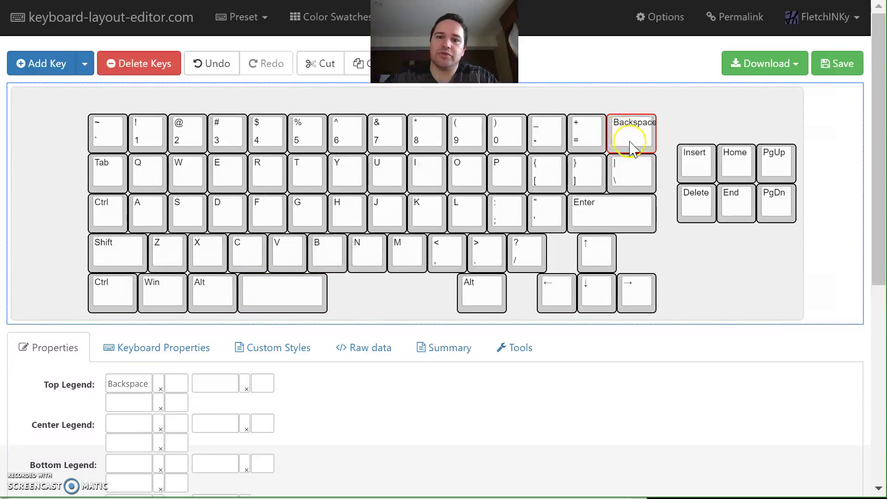
pyautogui.click(634, 164)
pyautogui.click(643, 174)
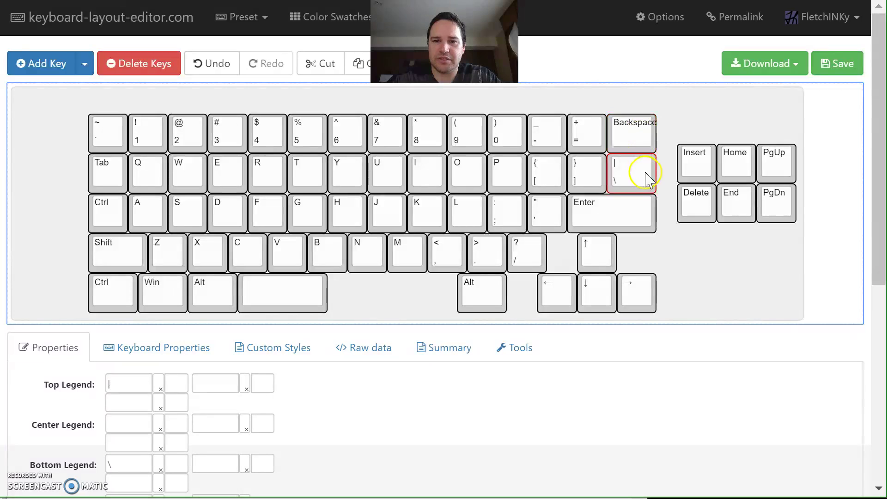
pyautogui.click(643, 138)
pyautogui.keyDown('ctrl'); pyautogui.click(643, 137); pyautogui.keyUp('ctrl')
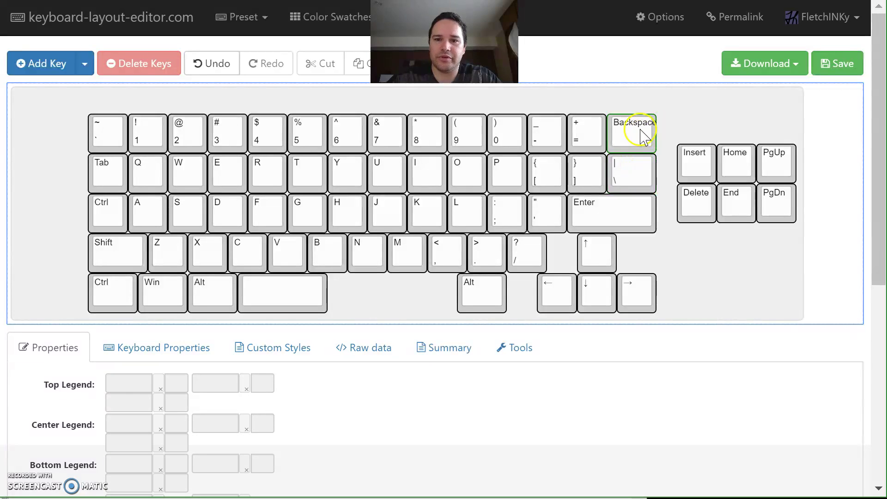
pyautogui.click(636, 167)
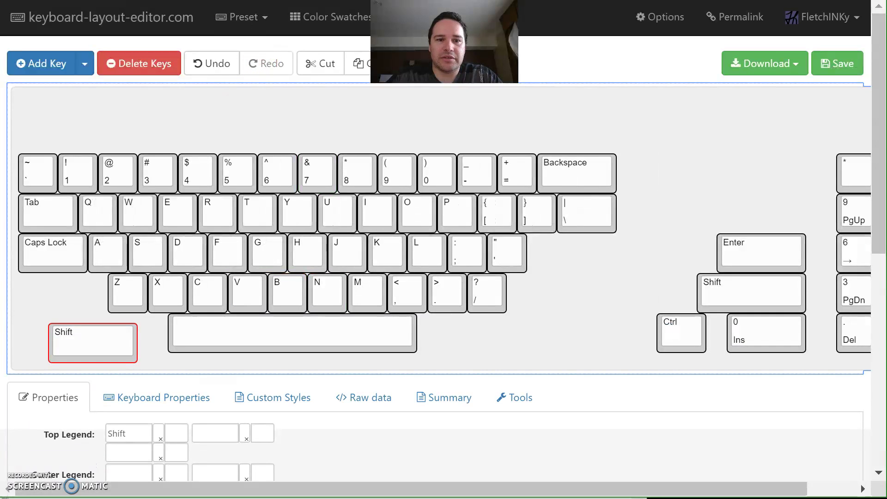
# - In the second layout, move the right Shift key about 7 units left, to the slash key's end of the Z row
pyautogui.press('Left')
pyautogui.press('Left')
pyautogui.press('Left')
pyautogui.press('Left')
pyautogui.press('Left')
pyautogui.press('Left')
pyautogui.press('Left')
pyautogui.press('Left')
pyautogui.press('Left')
pyautogui.press('Left')
pyautogui.press('Left')
pyautogui.press('Left')
pyautogui.press('Left')
pyautogui.press('Left')
pyautogui.press('Left')
pyautogui.press('Left')
pyautogui.press('Left')
pyautogui.press('Left')
pyautogui.press('Left')
pyautogui.press('Left')
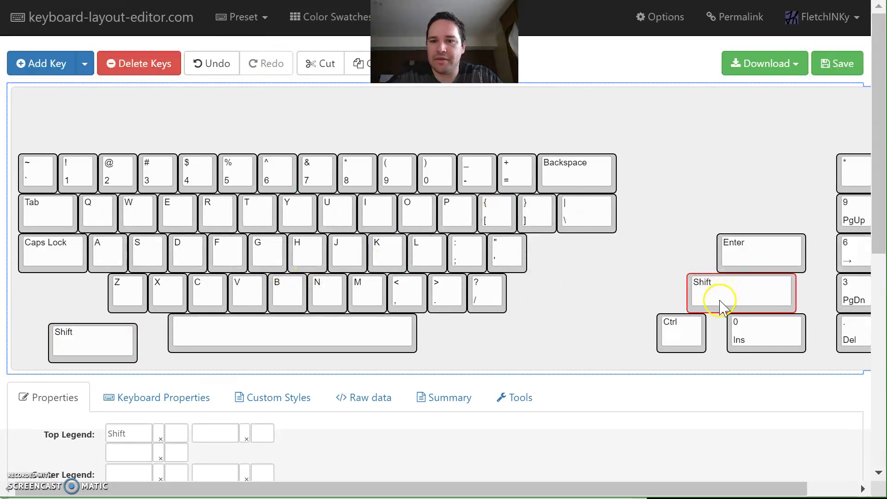
pyautogui.press('Right')
pyautogui.press('Up')
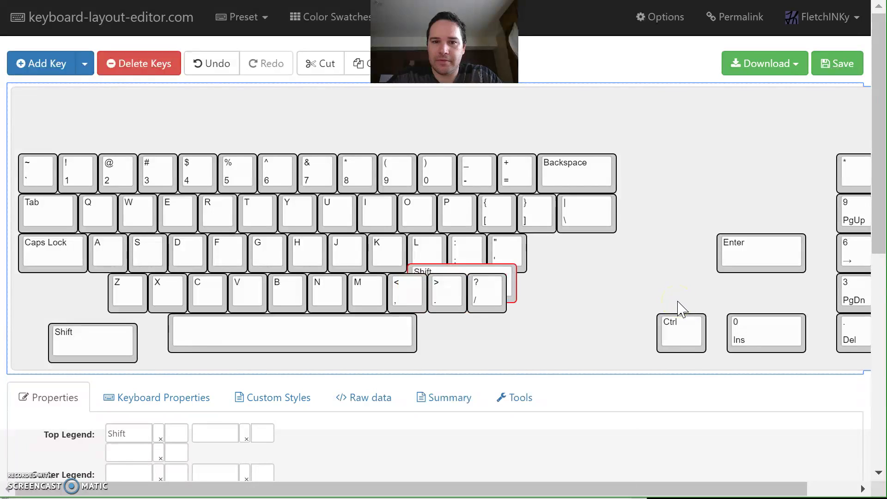
pyautogui.press('Up')
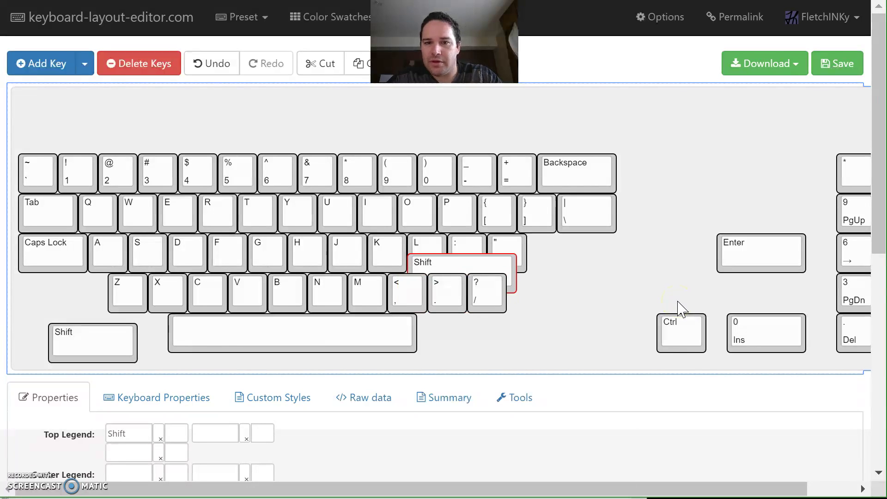
pyautogui.press('Right')
pyautogui.press('Right')
pyautogui.press('Right')
pyautogui.press('Down')
pyautogui.press('Down')
pyautogui.press('Down')
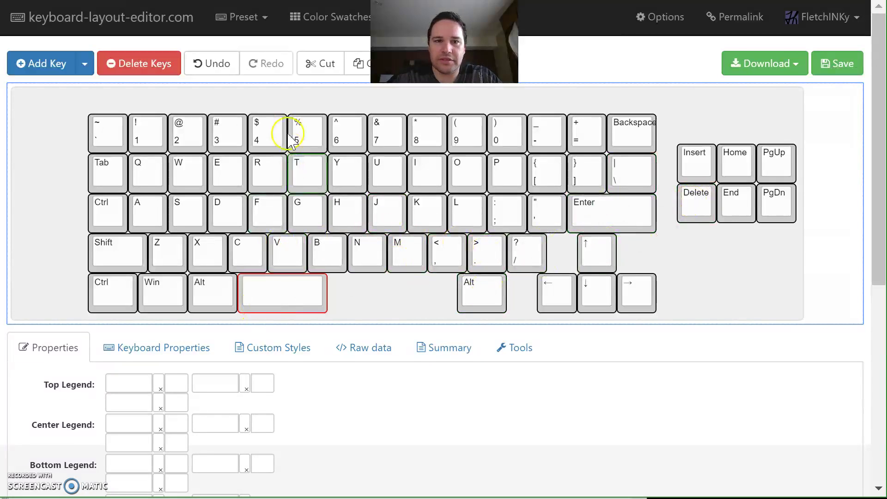
# - In the first layout, duplicate the 2.25-unit space key beside the left Alt key
pyautogui.click(363, 69)
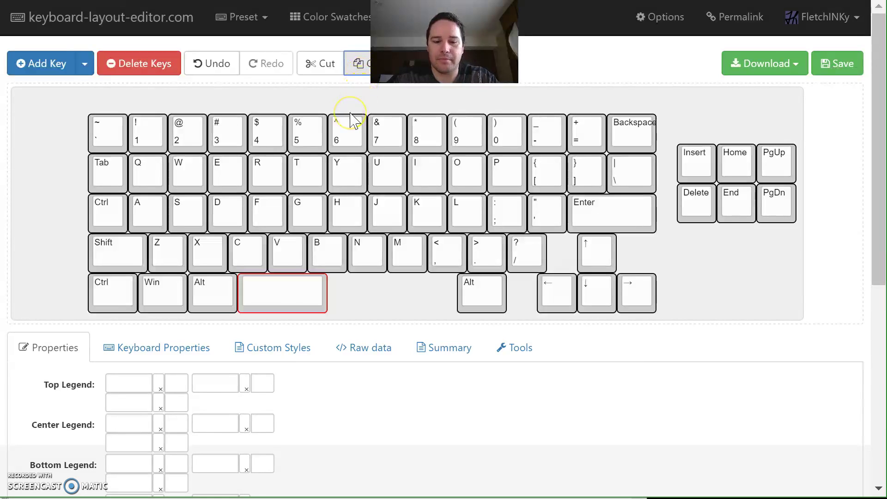
pyautogui.press('v')
pyautogui.click(282, 300)
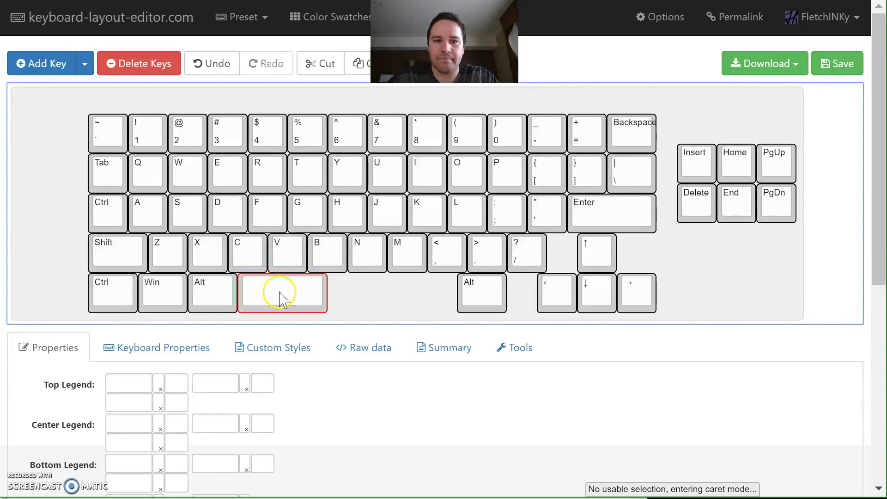
pyautogui.hotkey('ctrl', 'v')
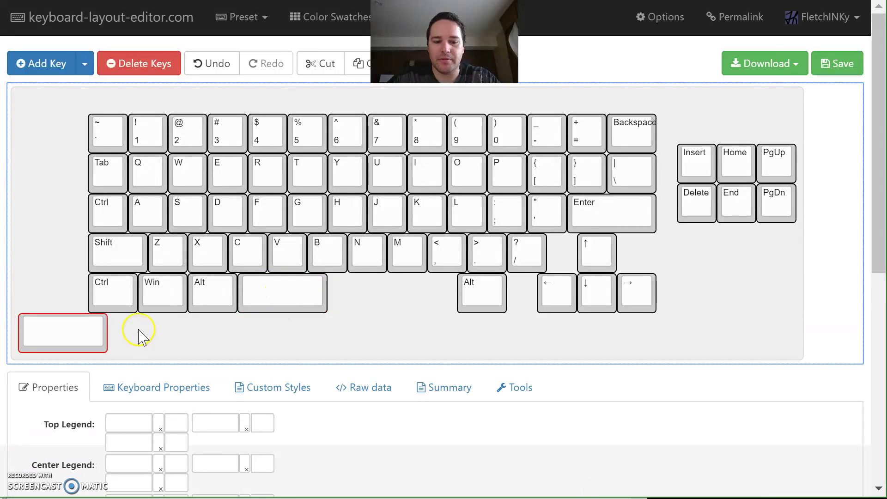
# - Move the duplicated space key into the bottom row directly right of the original and widen it to 2.75 units
pyautogui.press('Right')
pyautogui.press('Right')
pyautogui.press('Right')
pyautogui.press('Right')
pyautogui.press('Right')
pyautogui.press('Right')
pyautogui.press('Right')
pyautogui.press('Right')
pyautogui.press('Right')
pyautogui.press('Right')
pyautogui.press('Right')
pyautogui.press('Right')
pyautogui.press('Right')
pyautogui.press('Right')
pyautogui.press('Right')
pyautogui.press('Right')
pyautogui.press('Right')
pyautogui.press('Right')
pyautogui.press('Right')
pyautogui.press('Right')
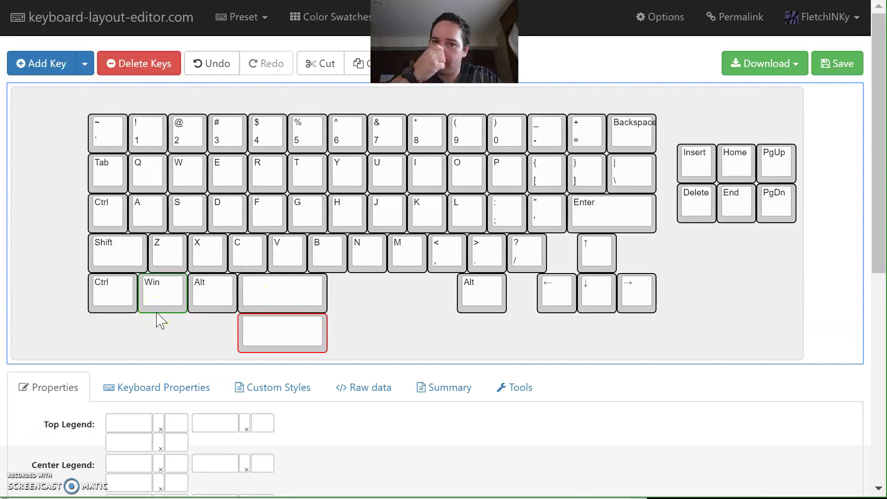
pyautogui.press('Up')
pyautogui.press('Up')
pyautogui.press('Up')
pyautogui.press('Up')
pyautogui.press('Up')
pyautogui.press('Up')
pyautogui.press('Left')
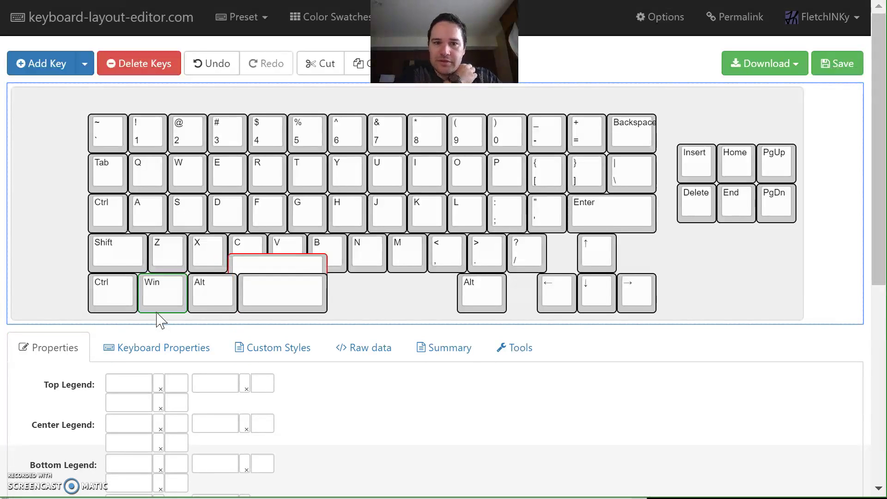
pyautogui.press('Down')
pyautogui.press('Down')
pyautogui.press('Right')
pyautogui.press('Right')
pyautogui.press('Right')
pyautogui.press('Right')
pyautogui.press('Right')
pyautogui.press('Right')
pyautogui.press('Right')
pyautogui.press('Right')
pyautogui.press('Right')
pyautogui.press('Right')
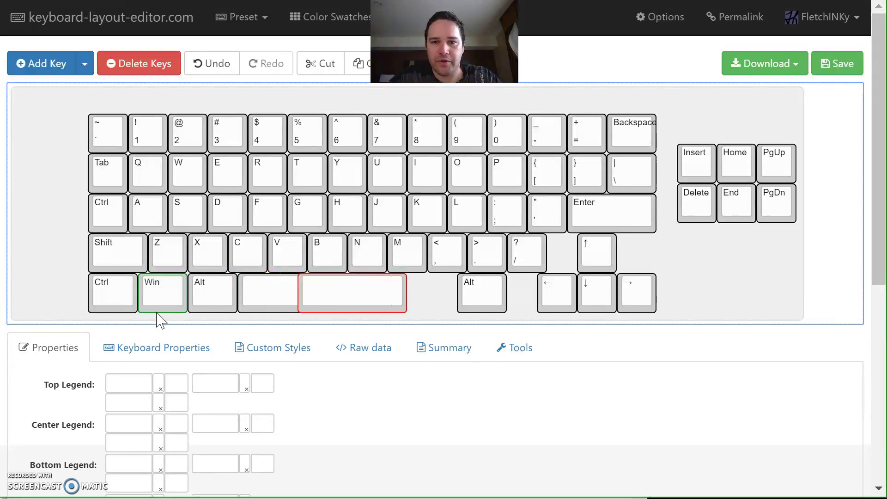
# - Move the right Alt key 0.5 units left, flush against the second space key
pyautogui.click(337, 307)
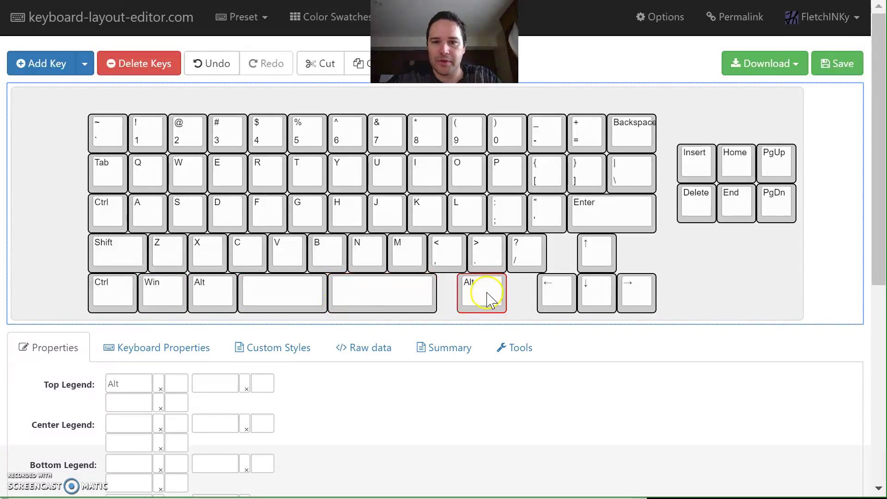
pyautogui.press('Left')
pyautogui.press('Left')
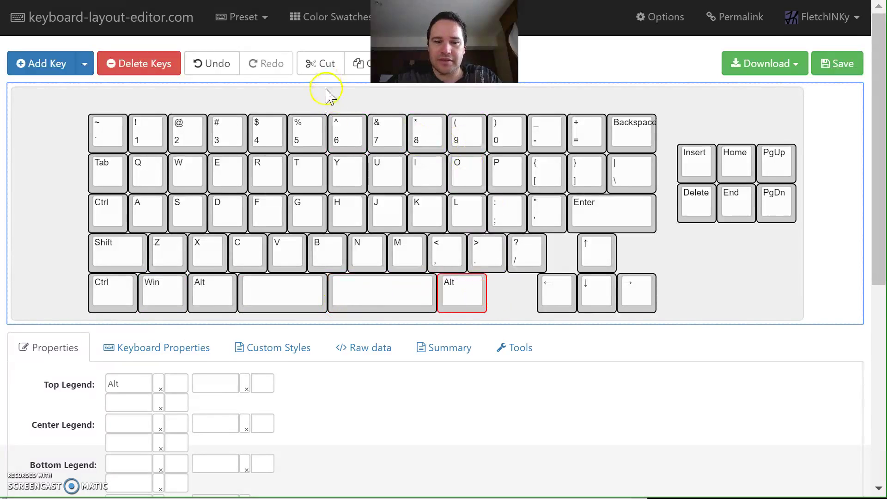
# - Duplicate the right Alt key and place the copy in the bottom row between it and the left arrow key
pyautogui.hotkey('ctrl', 'v')
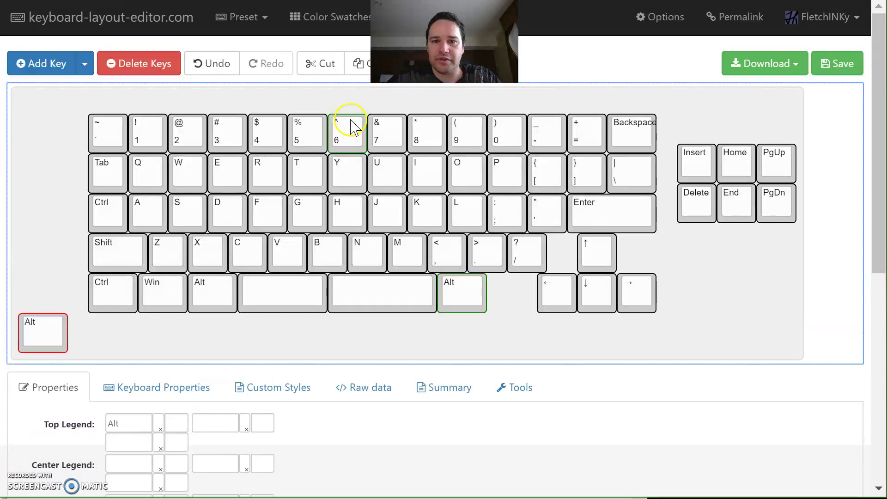
pyautogui.press('Right')
pyautogui.press('Right')
pyautogui.press('Right')
pyautogui.press('Right')
pyautogui.press('Right')
pyautogui.press('Right')
pyautogui.press('Right')
pyautogui.press('Right')
pyautogui.press('Right')
pyautogui.press('Right')
pyautogui.press('Right')
pyautogui.press('Right')
pyautogui.press('Right')
pyautogui.press('Right')
pyautogui.press('Right')
pyautogui.press('Right')
pyautogui.press('Right')
pyautogui.press('Right')
pyautogui.press('Right')
pyautogui.press('Right')
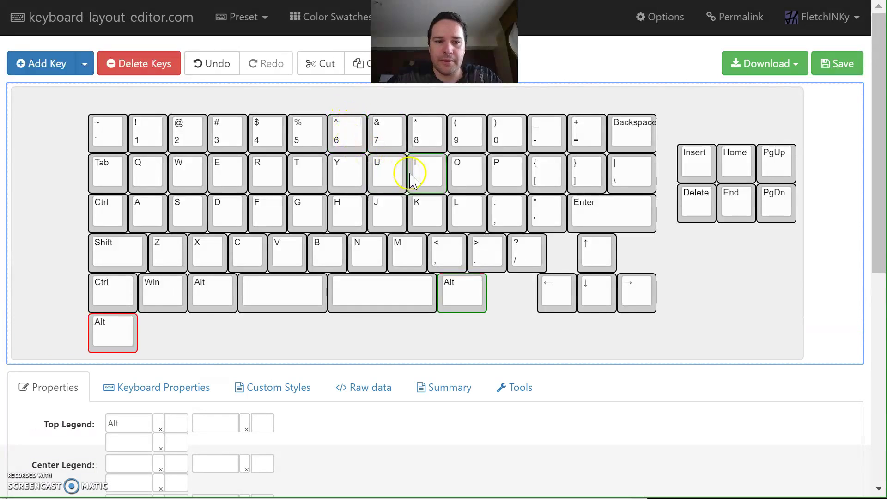
pyautogui.press('Right')
pyautogui.press('Right')
pyautogui.press('Right')
pyautogui.press('Right')
pyautogui.press('Right')
pyautogui.press('Right')
pyautogui.press('Right')
pyautogui.press('Right')
pyautogui.press('Up')
pyautogui.press('Right')
pyautogui.press('Up')
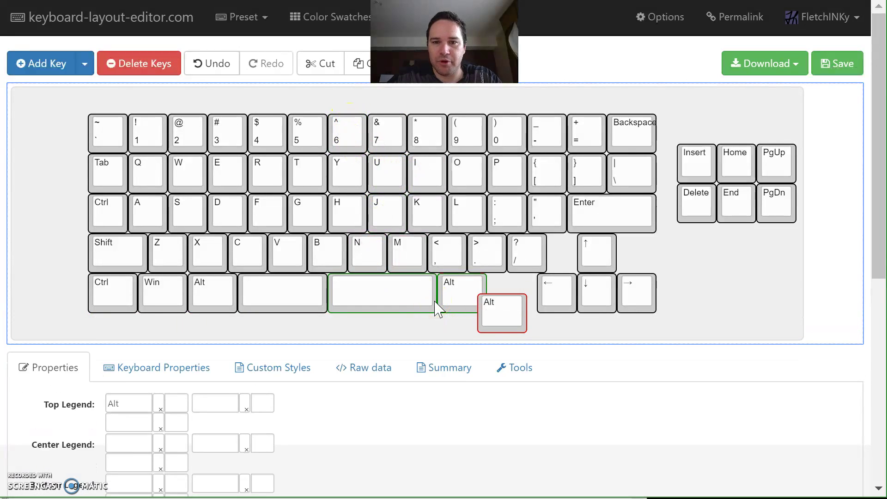
pyautogui.press('Right')
pyautogui.press('Up')
pyautogui.press('Up')
pyautogui.press('Up')
pyautogui.press('Down')
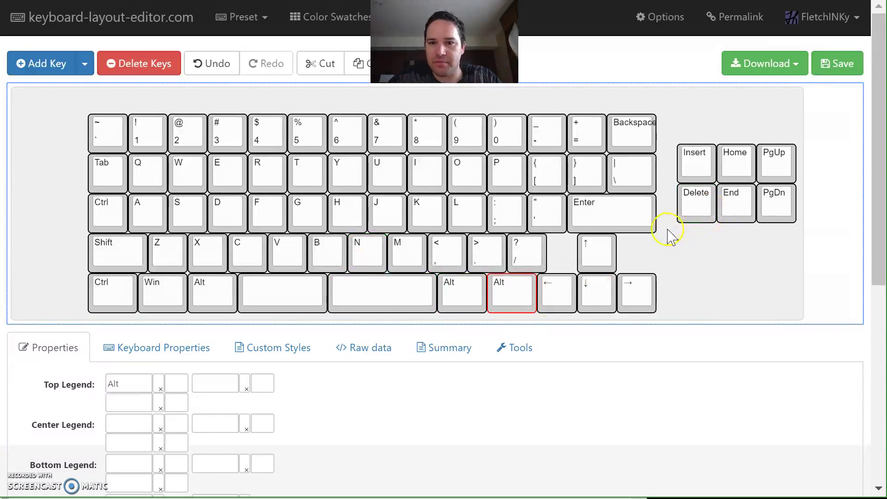
# - Examine the arrangement of the arrow cluster, the Z row, the whole main block, Backspace and the two right Alt keys
pyautogui.moveTo(675, 231); pyautogui.dragTo(517, 346)
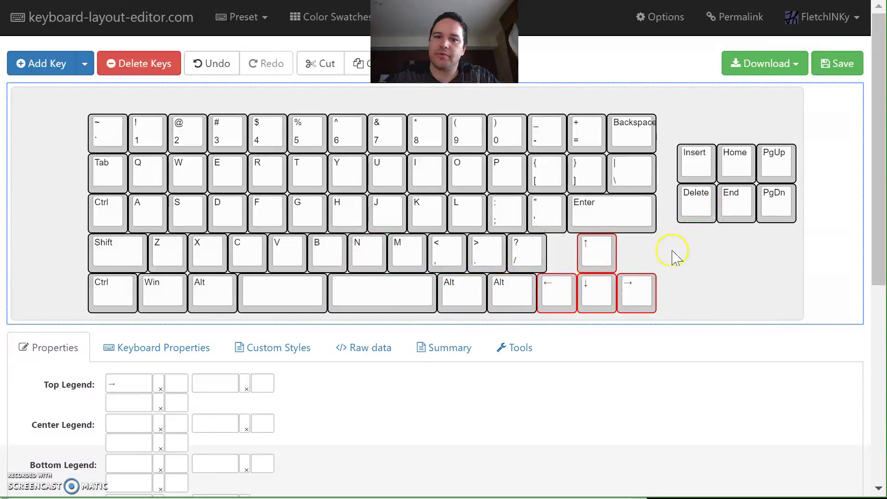
pyautogui.click(568, 249)
pyautogui.moveTo(568, 234); pyautogui.dragTo(129, 291)
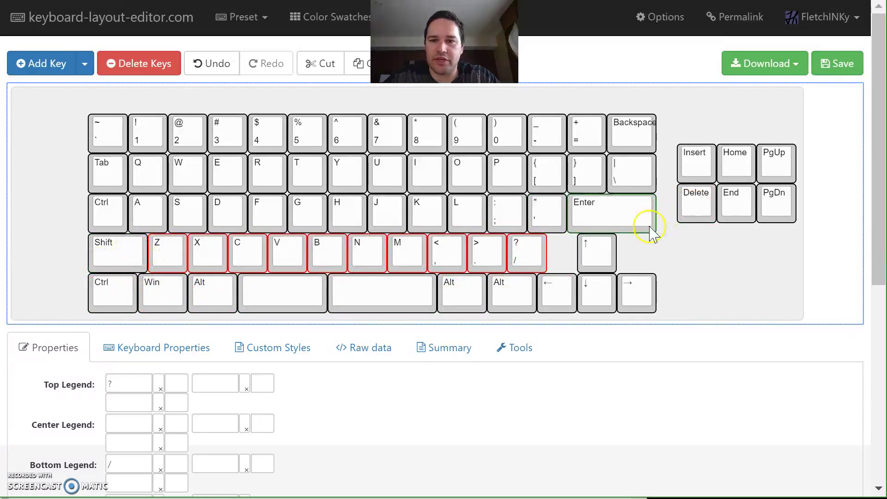
pyautogui.click(662, 249)
pyautogui.moveTo(665, 222); pyautogui.dragTo(538, 334)
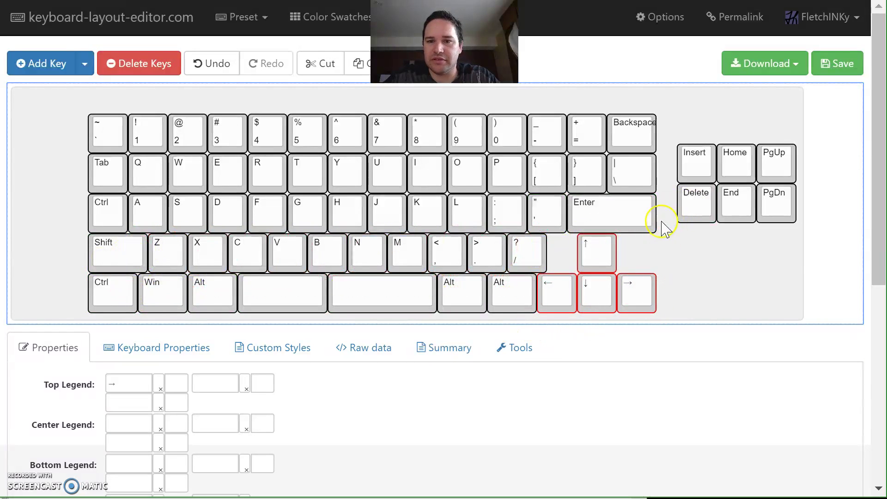
pyautogui.moveTo(661, 318); pyautogui.dragTo(86, 106)
pyautogui.click(670, 152)
pyautogui.click(627, 135)
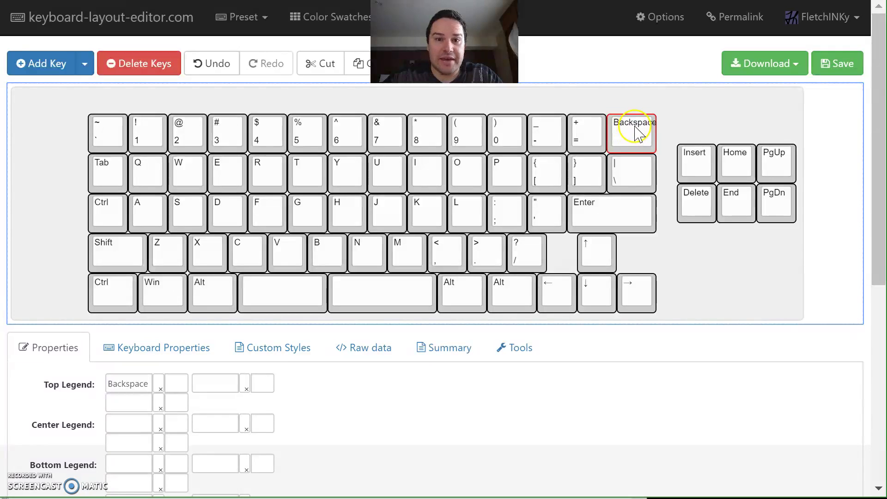
pyautogui.click(461, 293)
pyautogui.click(507, 299)
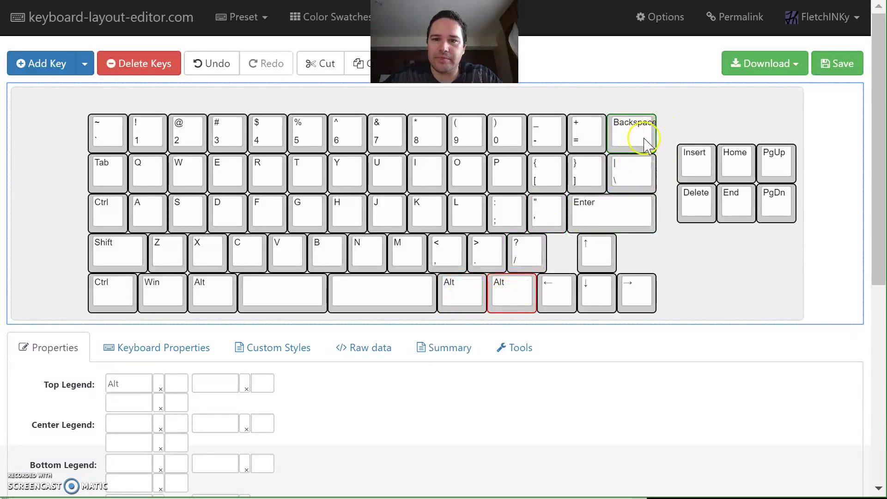
pyautogui.click(461, 297)
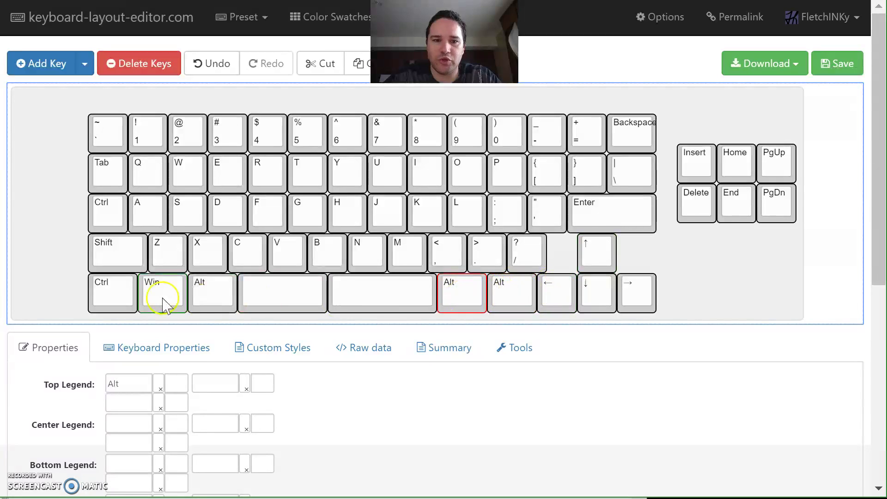
# - Examine the bottom-row modifiers, split space keys, Backspace, backslash, Tab, left Shift and the arrow cluster
pyautogui.click(221, 294)
pyautogui.click(508, 293)
pyautogui.click(554, 294)
pyautogui.click(588, 293)
pyautogui.click(639, 124)
pyautogui.click(623, 180)
pyautogui.click(125, 255)
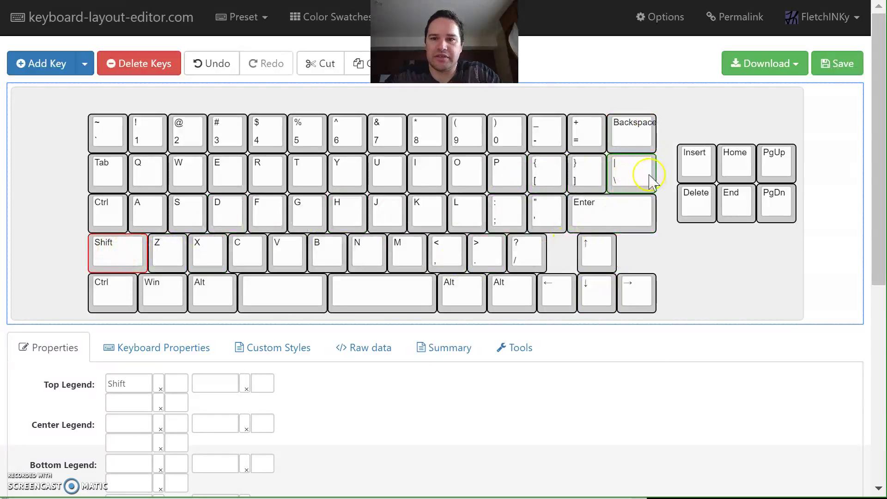
pyautogui.click(108, 175)
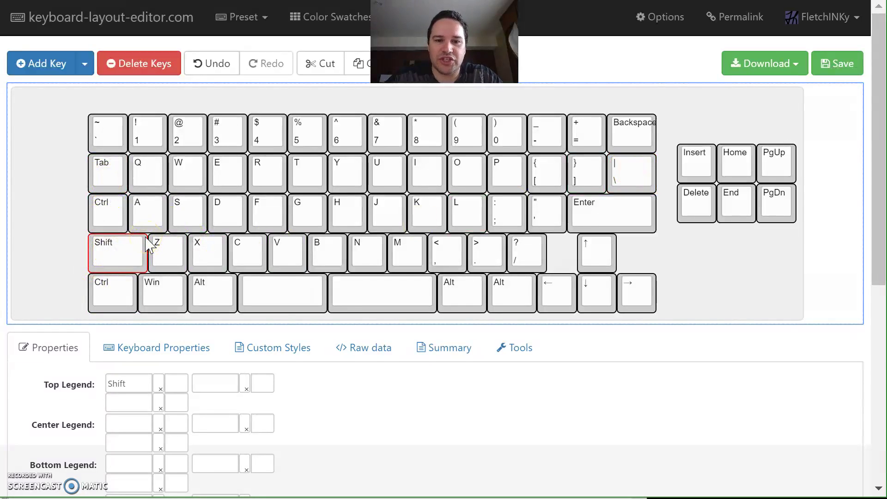
pyautogui.click(322, 296)
pyautogui.click(367, 293)
pyautogui.moveTo(674, 218); pyautogui.dragTo(538, 313)
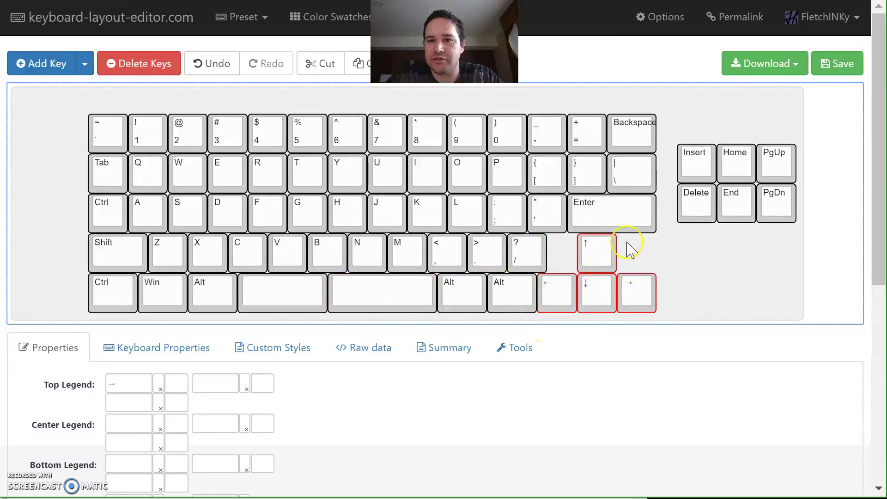
# - Cut the six-key navigation cluster with Insert, Home, PgUp, Delete, End and PgDn from the layout
pyautogui.moveTo(672, 131); pyautogui.dragTo(804, 240)
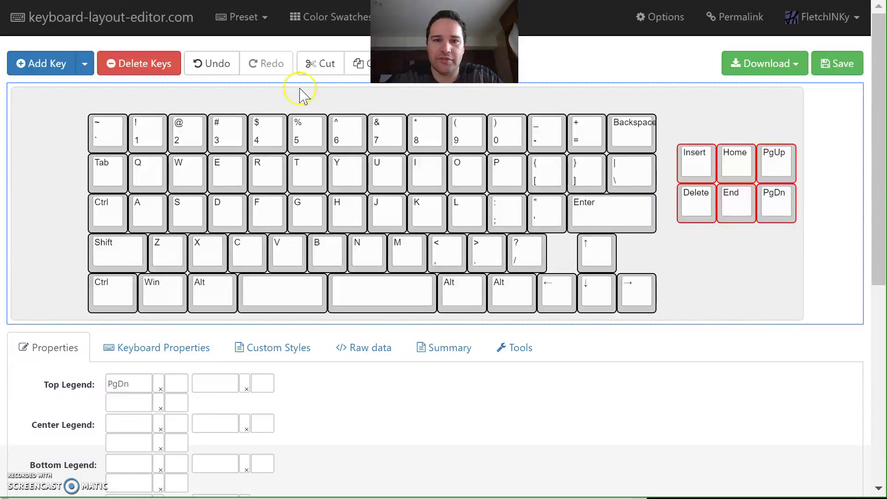
pyautogui.click(319, 68)
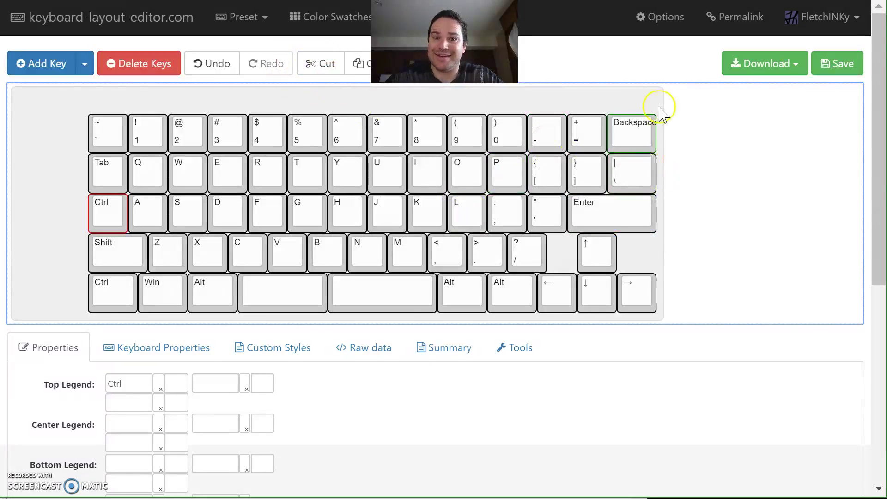
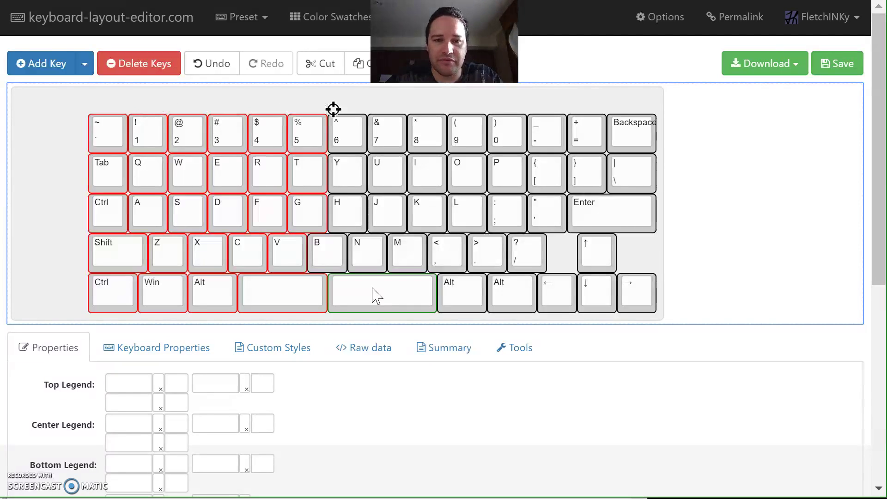
# - Rotate the left half, up to the 5, T, G, V and first space keys, about 15 degrees clockwise around the 6 key's outer corner
pyautogui.hotkey('ctrl', 'Right')
pyautogui.hotkey('ctrl', 'Left')
pyautogui.hotkey('ctrl', 'Right')
pyautogui.hotkey('ctrl', 'Left')
pyautogui.hotkey('ctrl', 'Right')
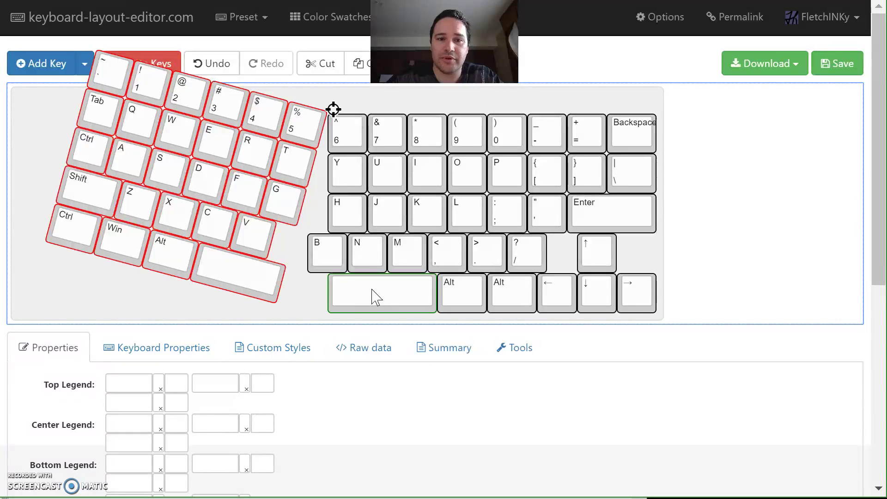
# - Try a steeper clockwise tilt of about 30 degrees on the left half around the same pivot
pyautogui.hotkey('ctrl', 'Right')
pyautogui.hotkey('ctrl', 'Left')
pyautogui.hotkey('ctrl', 'Left')
pyautogui.hotkey('ctrl', 'Right')
pyautogui.hotkey('ctrl', 'Right')
pyautogui.hotkey('ctrl', 'Tab')
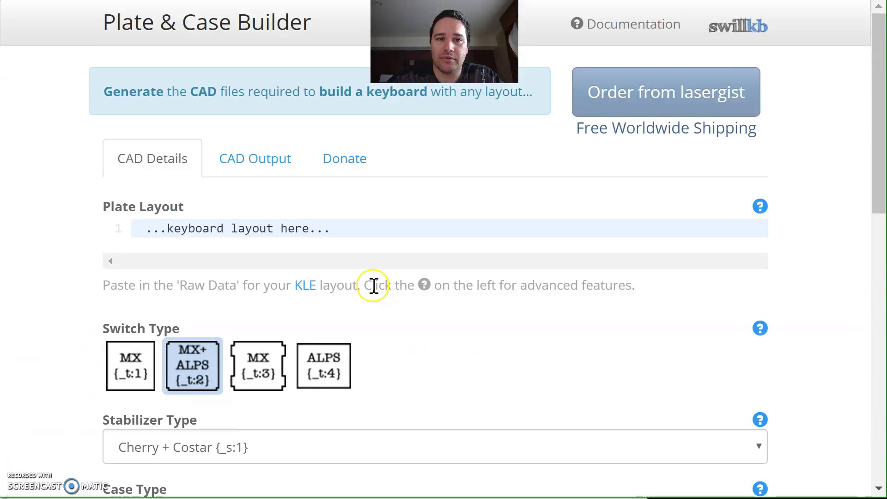
pyautogui.hotkey('ctrl', 'Tab')
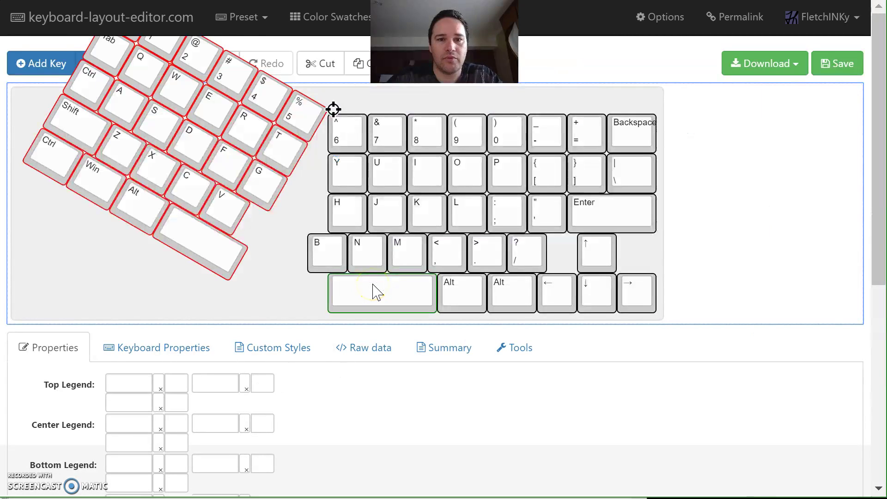
# - Set the left half's tilt to about 15 degrees clockwise and shift it about 1 unit down along its tilt
pyautogui.hotkey('ctrl', 'Left')
pyautogui.hotkey('ctrl', 'Left')
pyautogui.hotkey('ctrl', 'Right')
pyautogui.hotkey('ctrl', 'Right')
pyautogui.hotkey('ctrl', 'Right')
pyautogui.hotkey('ctrl', 'Left')
pyautogui.hotkey('ctrl', 'Left')
pyautogui.hotkey('ctrl', 'Left')
pyautogui.press('Up')
pyautogui.press('Up')
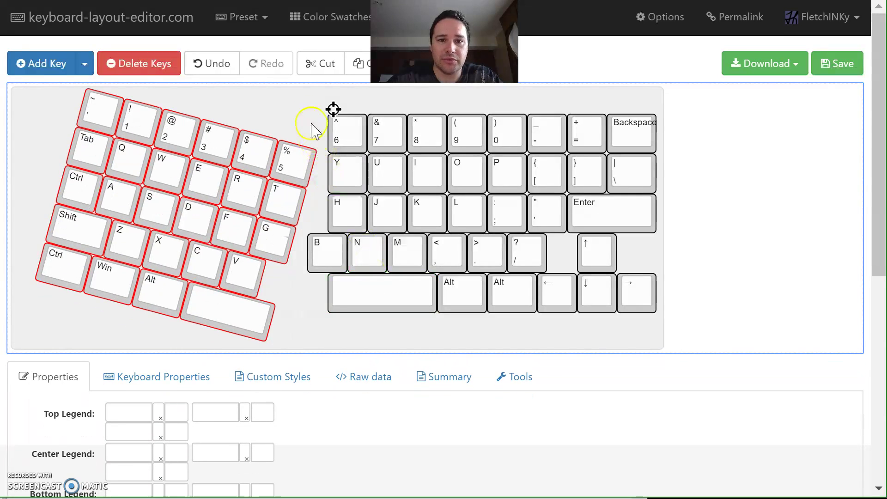
# - Compare the inner 5 and 6 keys and the rotation pivot between the tilted left half and the right half
pyautogui.moveTo(298, 99); pyautogui.dragTo(675, 333)
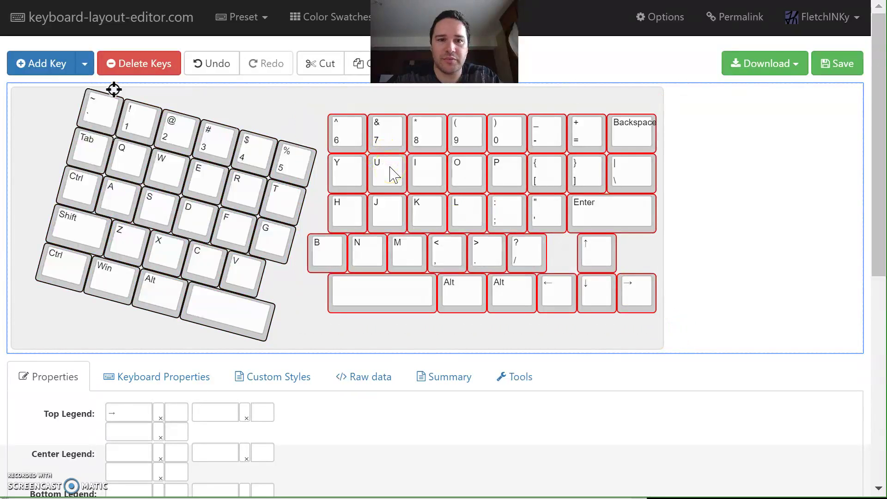
pyautogui.click(296, 168)
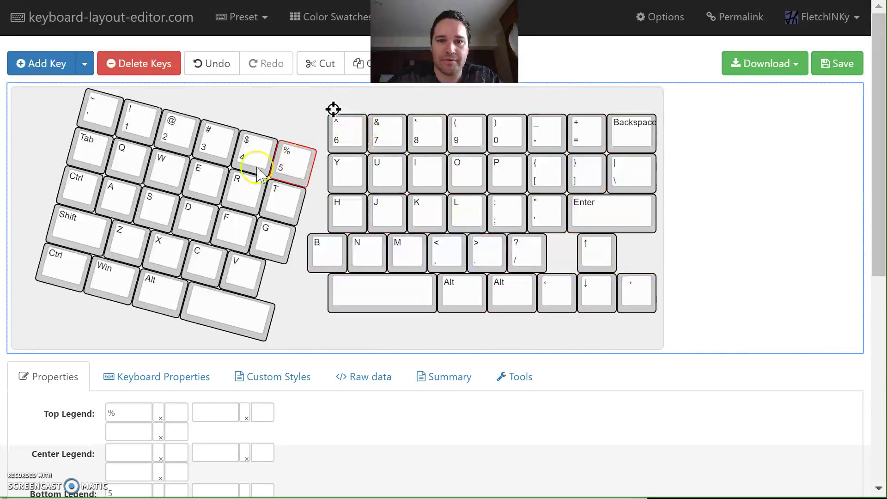
pyautogui.click(337, 124)
pyautogui.moveTo(300, 92); pyautogui.dragTo(677, 344)
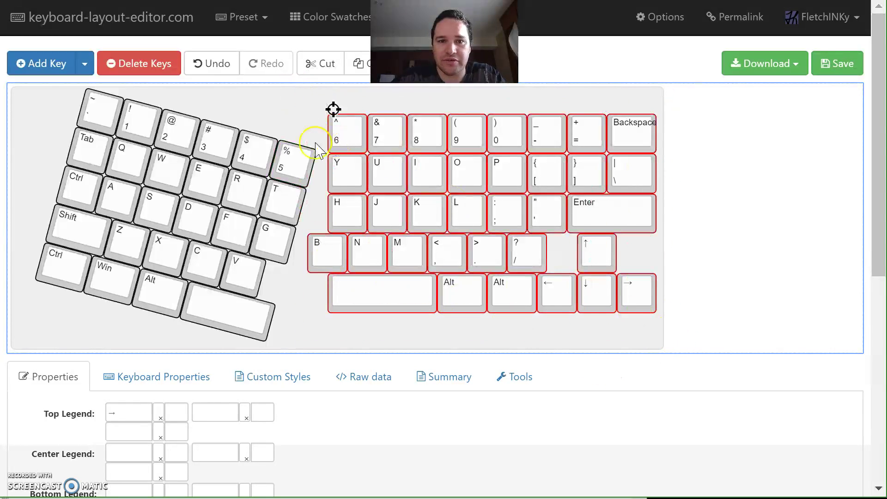
pyautogui.click(289, 166)
pyautogui.click(352, 134)
pyautogui.click(301, 158)
pyautogui.click(346, 134)
# - Rotate the whole right half about 15 degrees counter-clockwise around the pivot and move it down about 1.5 units along its tilt
pyautogui.moveTo(297, 98); pyautogui.dragTo(660, 331)
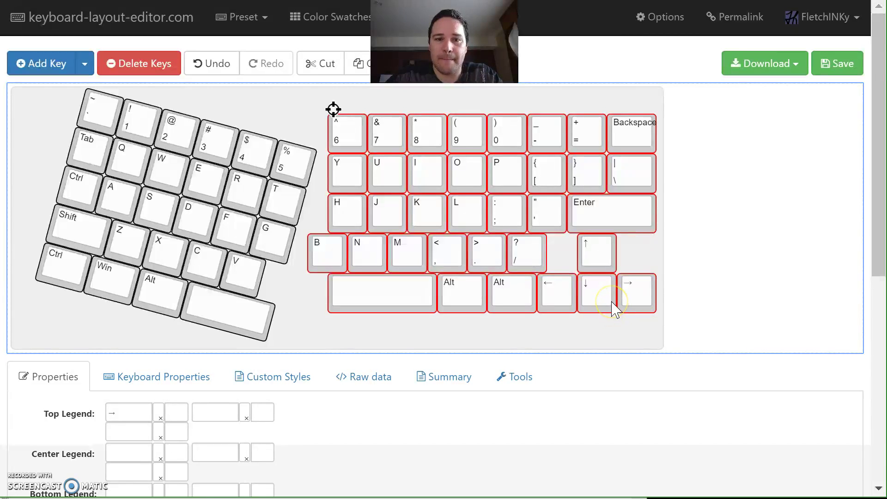
pyautogui.hotkey('ctrl', 'Left')
pyautogui.press('Down')
pyautogui.press('Down')
pyautogui.press('Down')
pyautogui.press('Down')
pyautogui.press('Down')
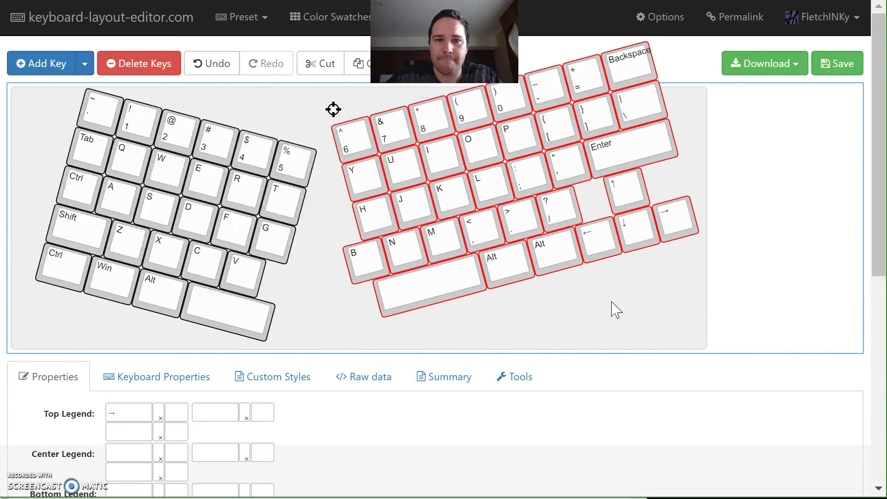
pyautogui.press('Down')
pyautogui.press('Down')
pyautogui.press('Down')
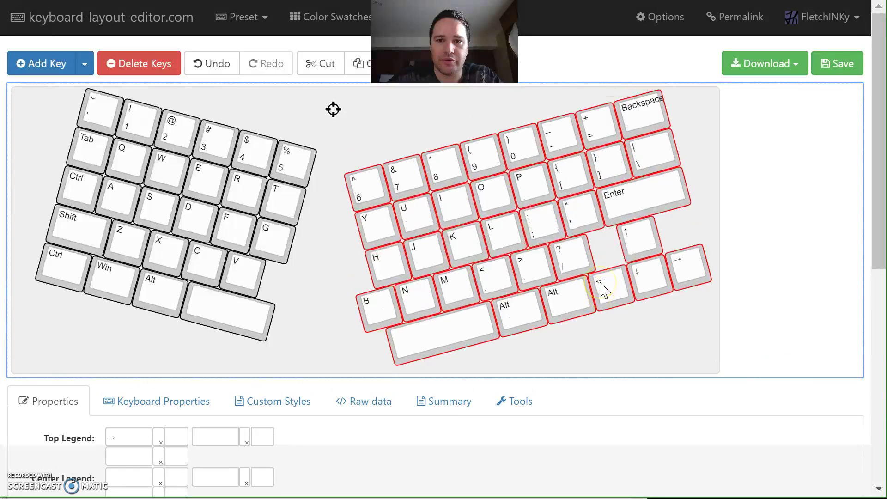
# - Nudge the right half about 0.25 units towards the left half and about 0.25 units down along its tilt
pyautogui.press('Left')
pyautogui.press('Right')
pyautogui.press('Right')
pyautogui.press('Left')
# - Move the left half about 0.75 units right and 1 unit down along its tilt, bringing it close to the right half
pyautogui.moveTo(336, 370); pyautogui.dragTo(40, 79)
pyautogui.moveTo(158, 174); pyautogui.dragTo(206, 185)
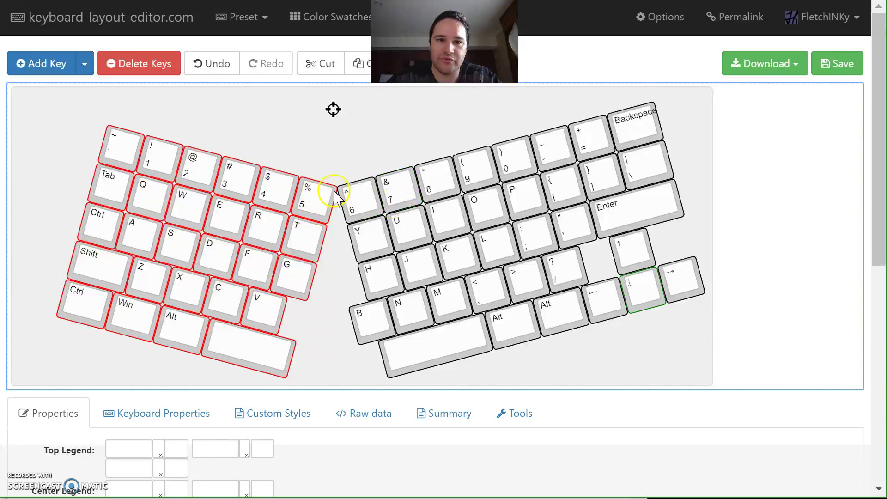
pyautogui.press('Down')
pyautogui.moveTo(348, 184); pyautogui.dragTo(347, 184)
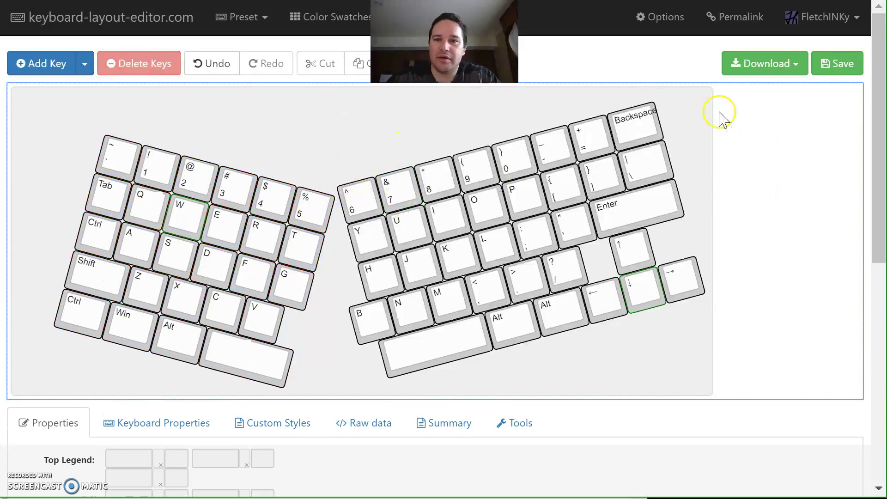
# - Lower the right half about 0.25 units along its tilt to align it with the left half
pyautogui.moveTo(721, 88); pyautogui.dragTo(314, 413)
pyautogui.press('Down')
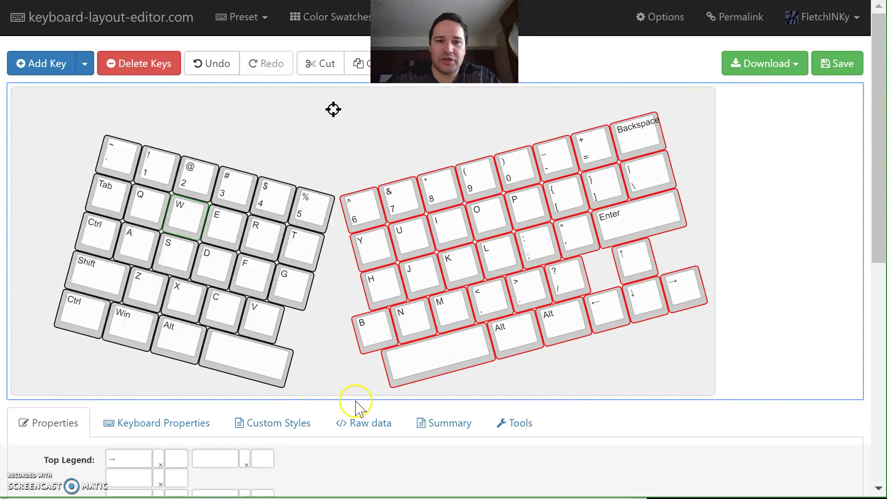
pyautogui.click(336, 199)
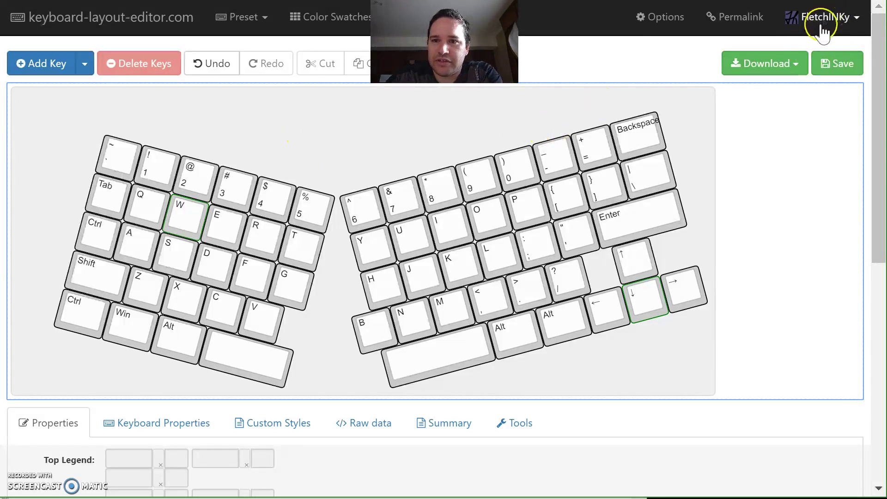
# - Save the layout and open the keyboard name for editing in the keyboard properties
pyautogui.click(832, 69)
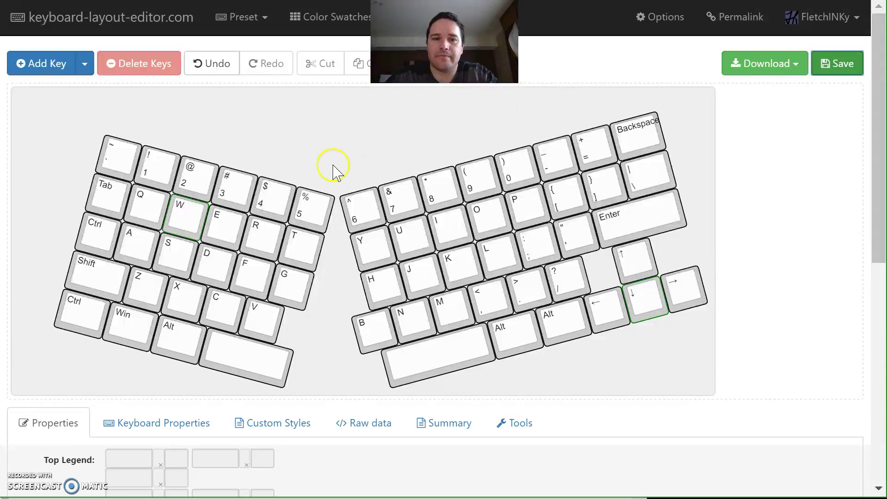
pyautogui.scroll(-6, 311, 167)
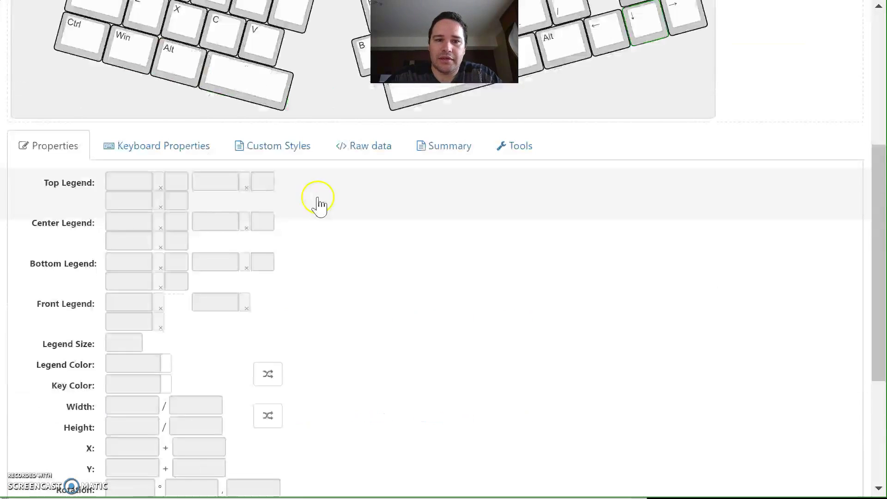
pyautogui.click(176, 153)
pyautogui.click(155, 200)
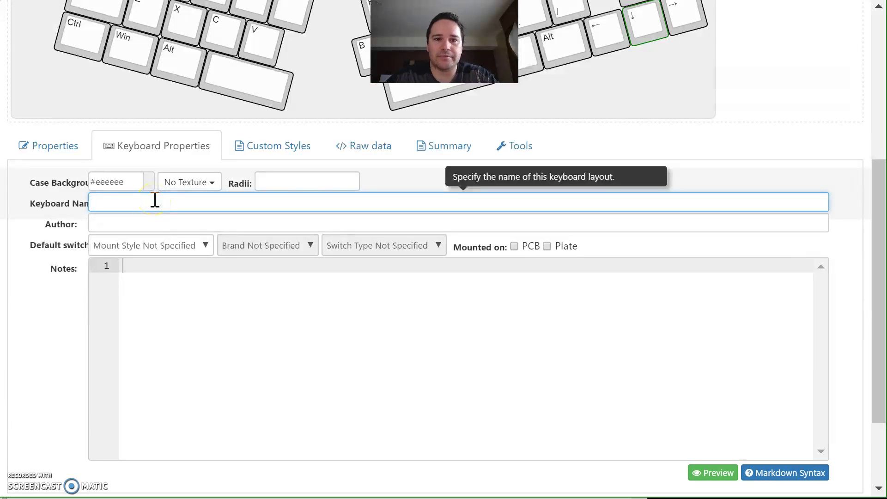
pyautogui.press('F12')
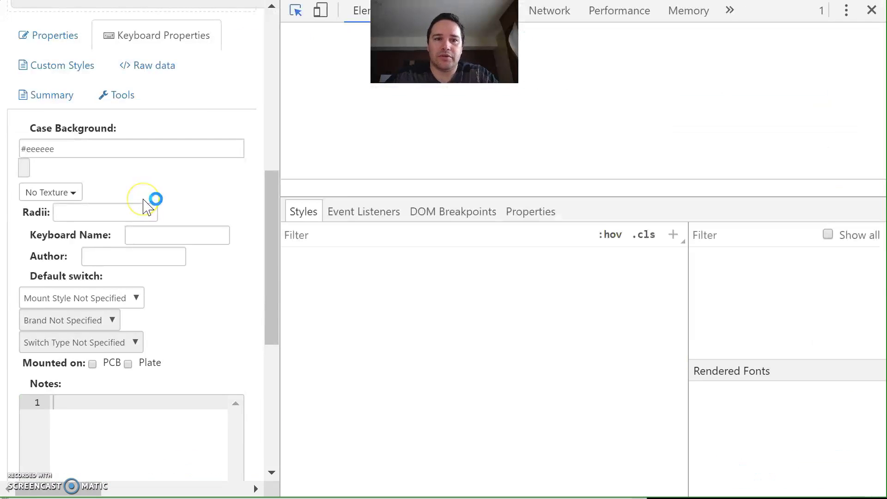
pyautogui.press('F12')
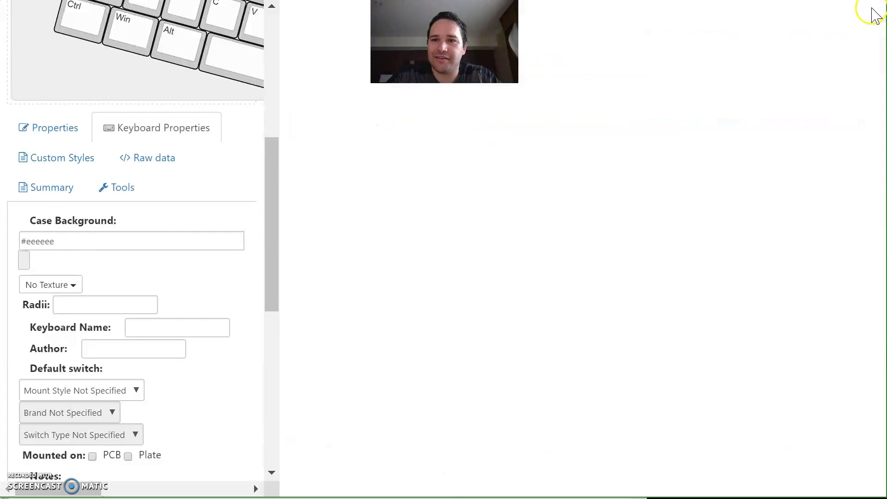
pyautogui.scroll(-4, 261, 245)
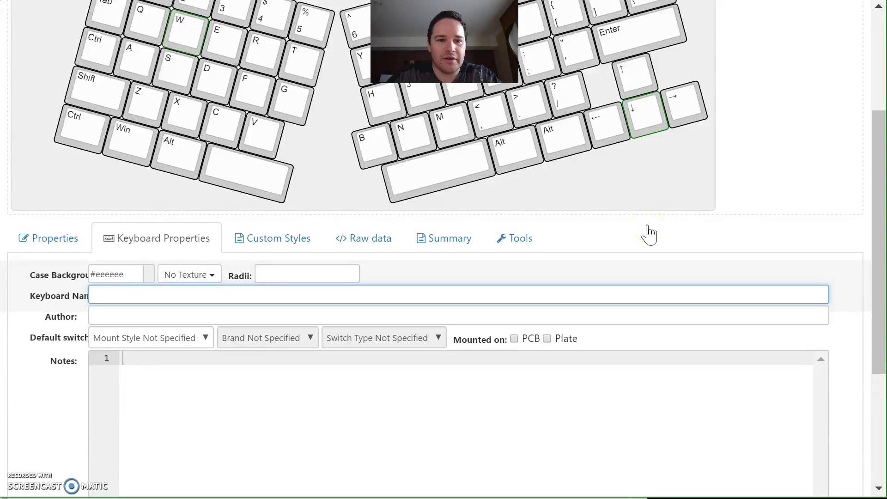
pyautogui.write('Cheaterss')
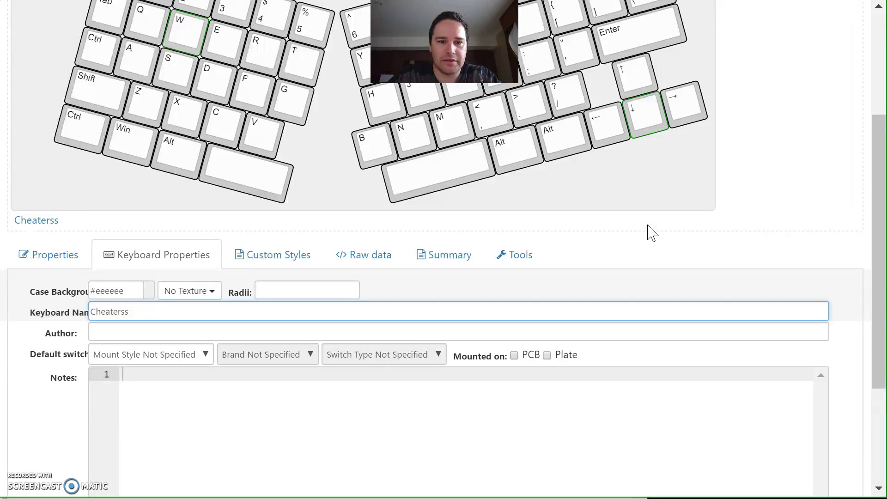
pyautogui.hotkey('ctrl', 'a')
pyautogui.press('BackSpace')
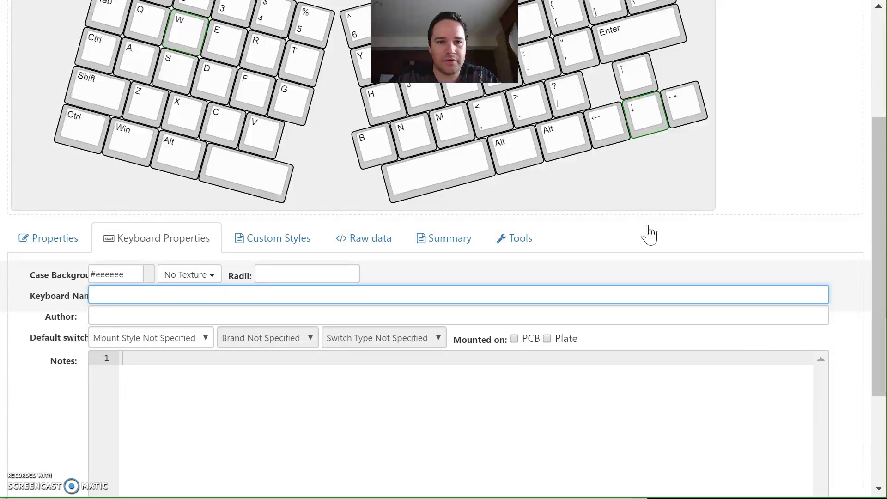
# - Name the keyboard "Cheater's Grid (zxcv love)" and save the layout
pyautogui.write("Cheater's Grid ()")
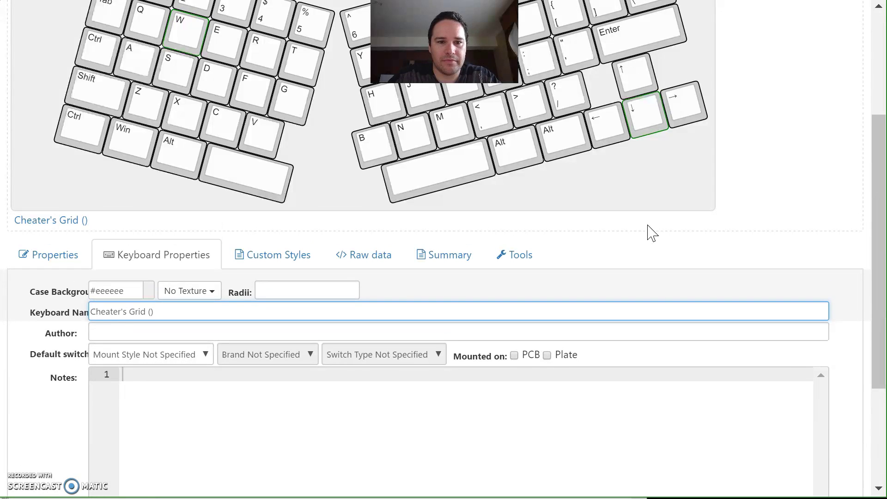
pyautogui.press('F5')
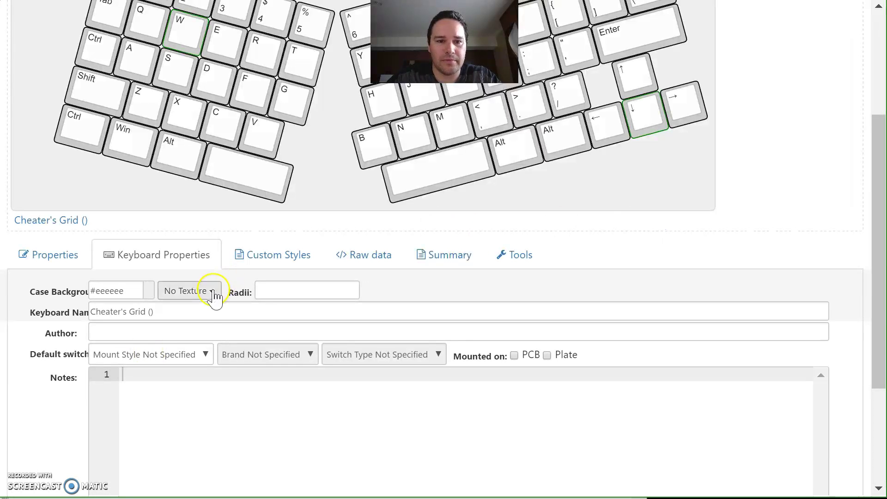
pyautogui.click(189, 318)
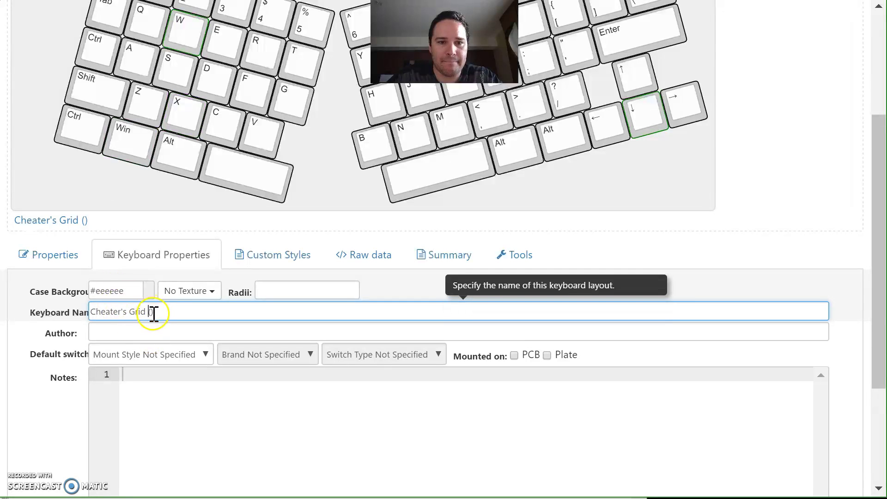
pyautogui.write('xcv love')
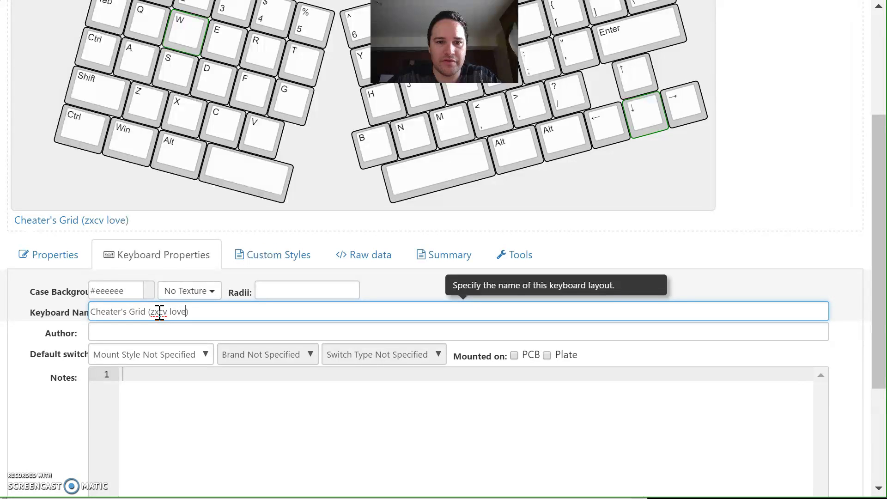
pyautogui.scroll(4, 736, 207)
pyautogui.click(830, 68)
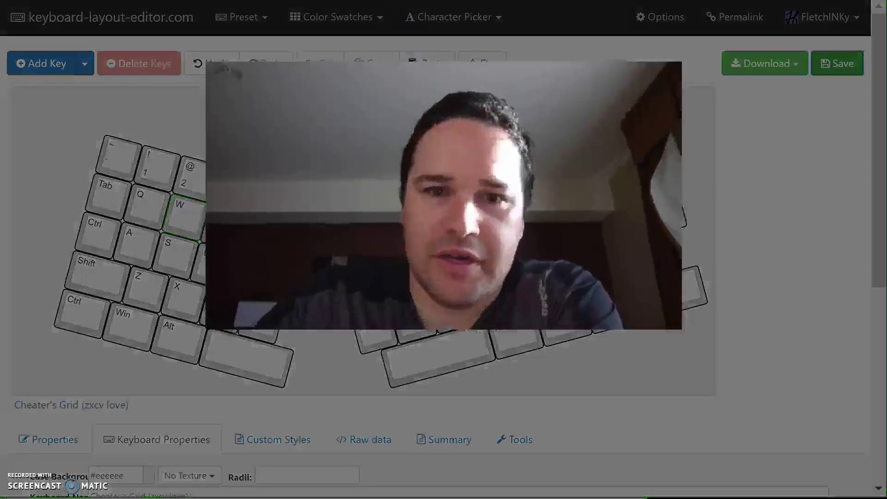